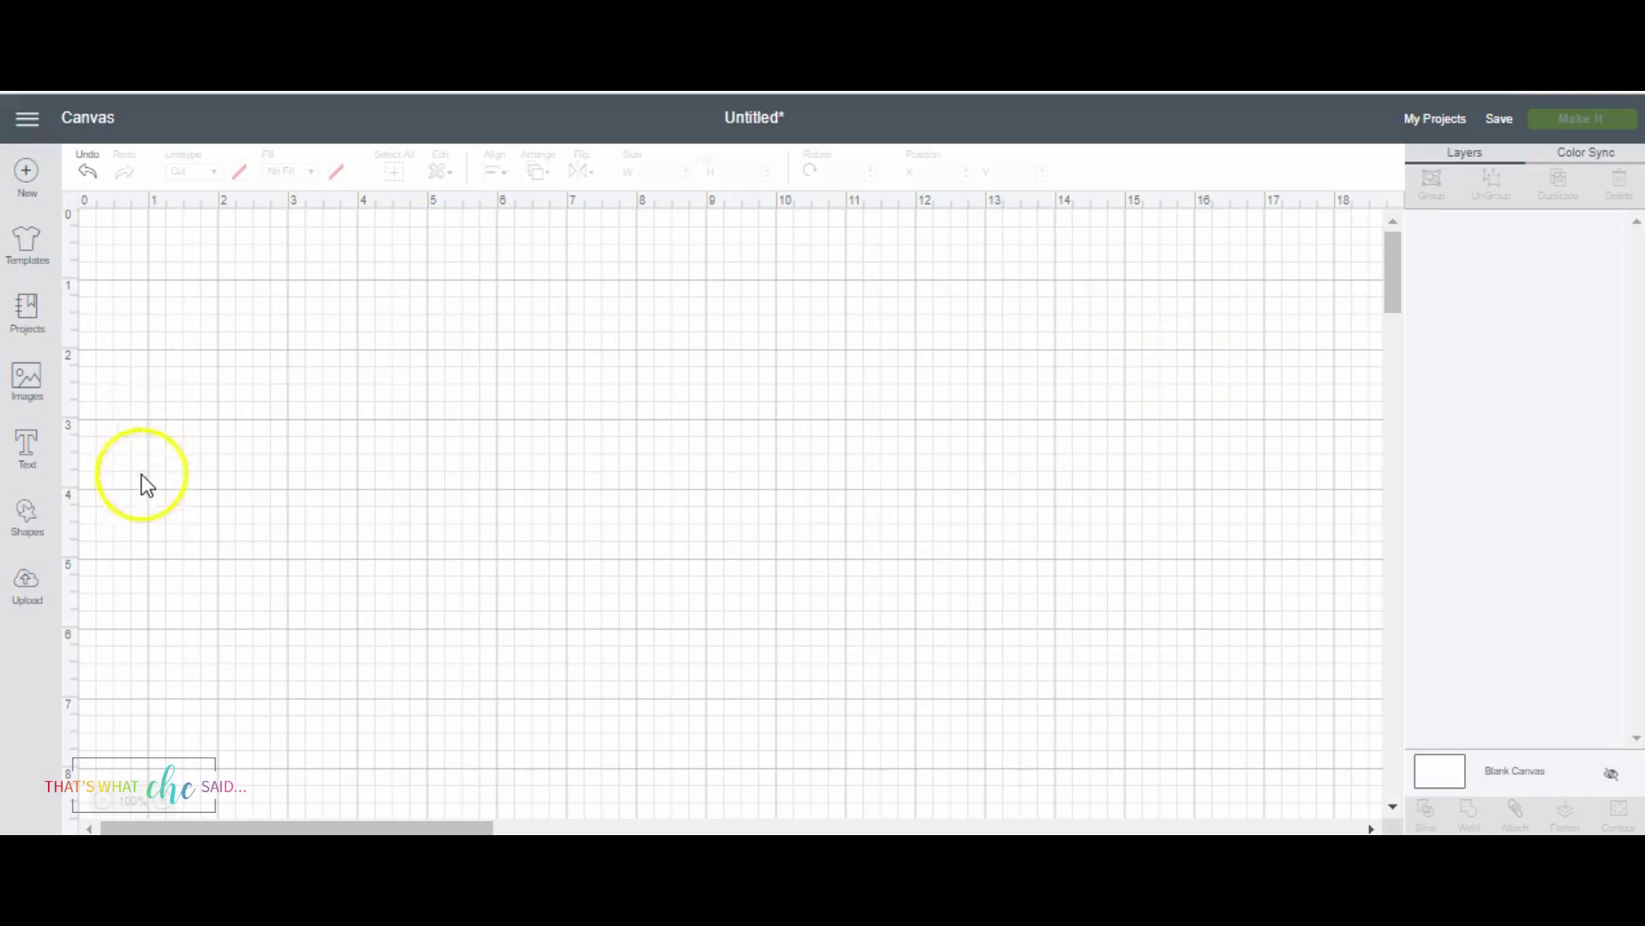
Upload the TWCS-Unicorn-Printble-Valentines sticker sheet image from the computer
{"action": "left_click", "coordinate": [36, 587]}
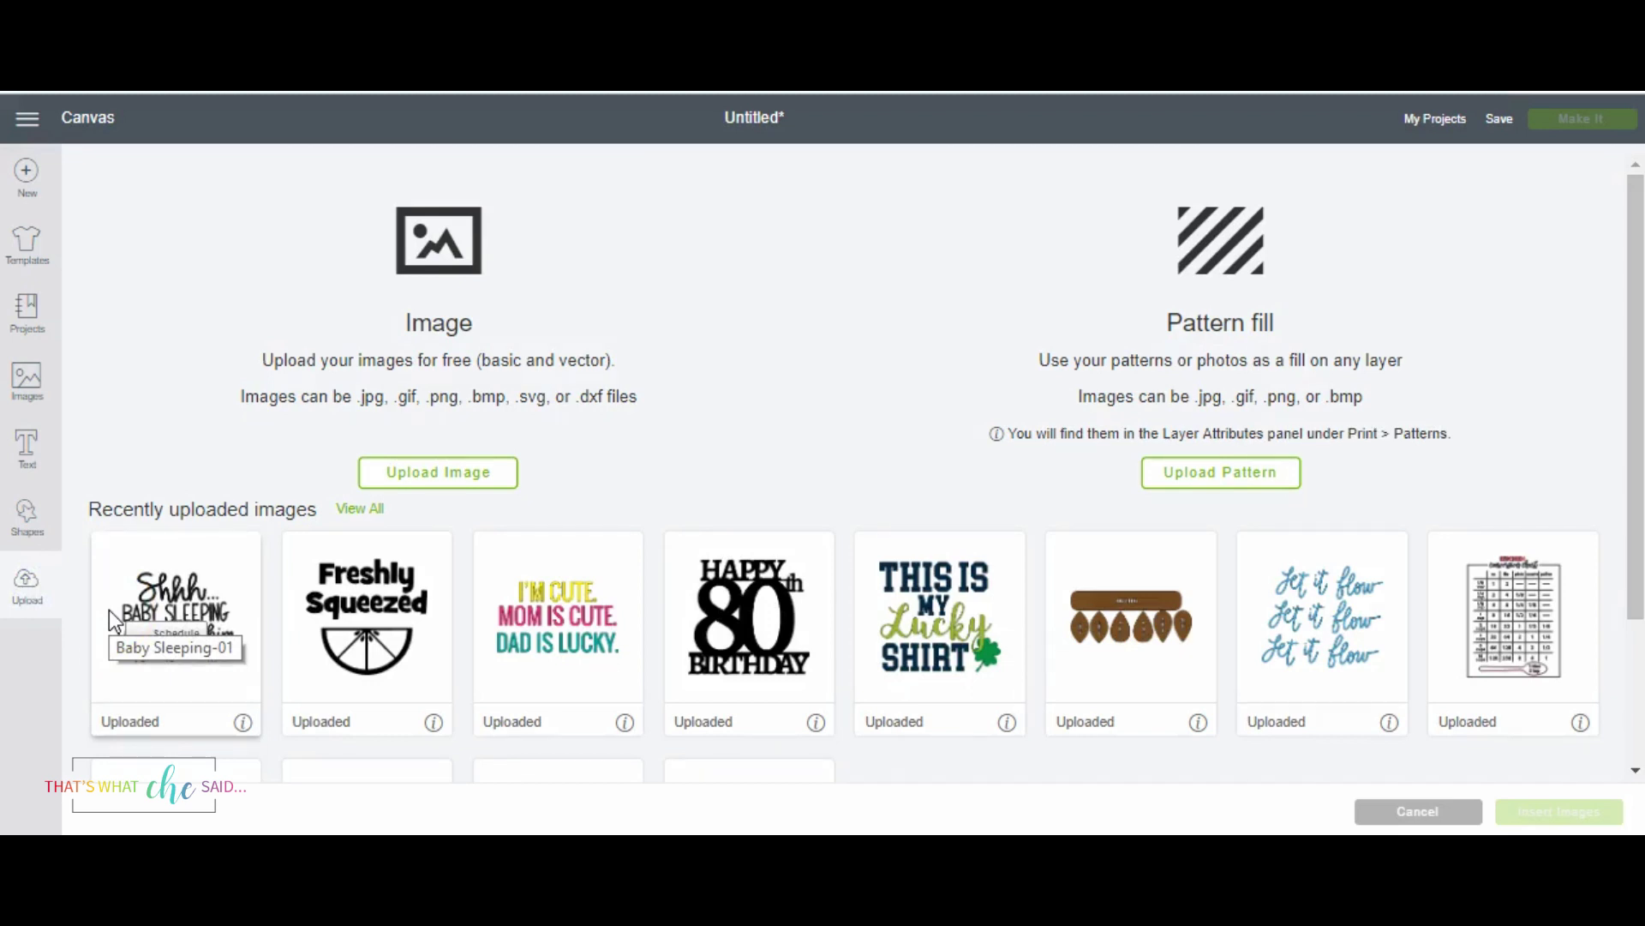
{"action": "left_click", "coordinate": [449, 473]}
{"action": "left_click", "coordinate": [863, 470]}
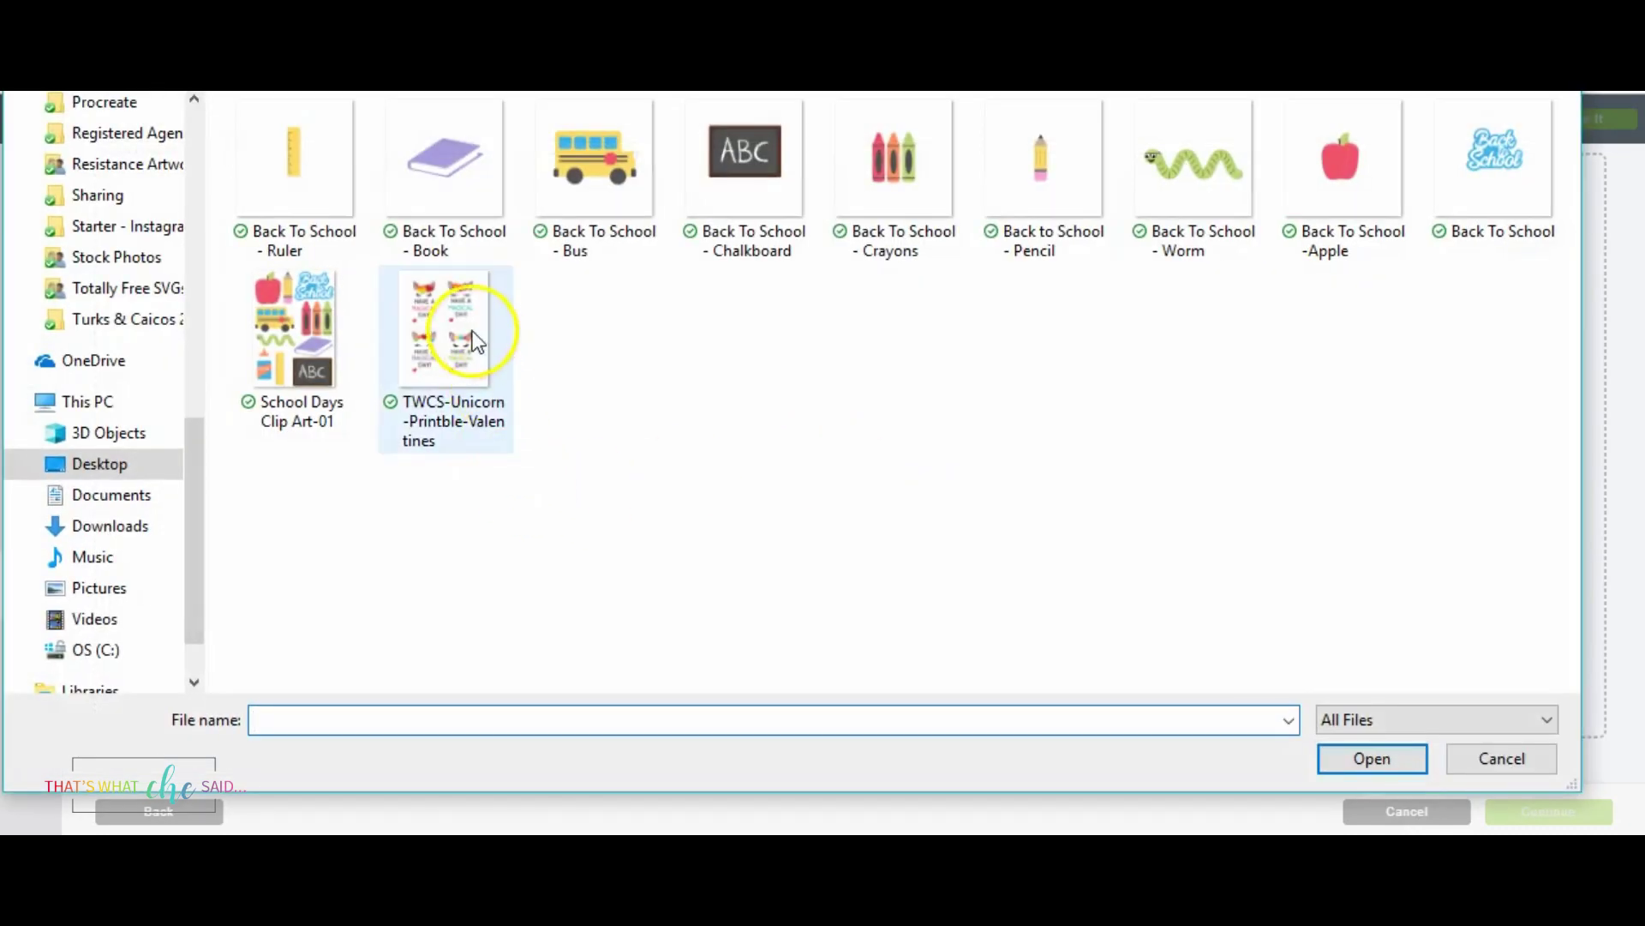
{"action": "left_click", "coordinate": [473, 340]}
{"action": "left_click", "coordinate": [1406, 758]}
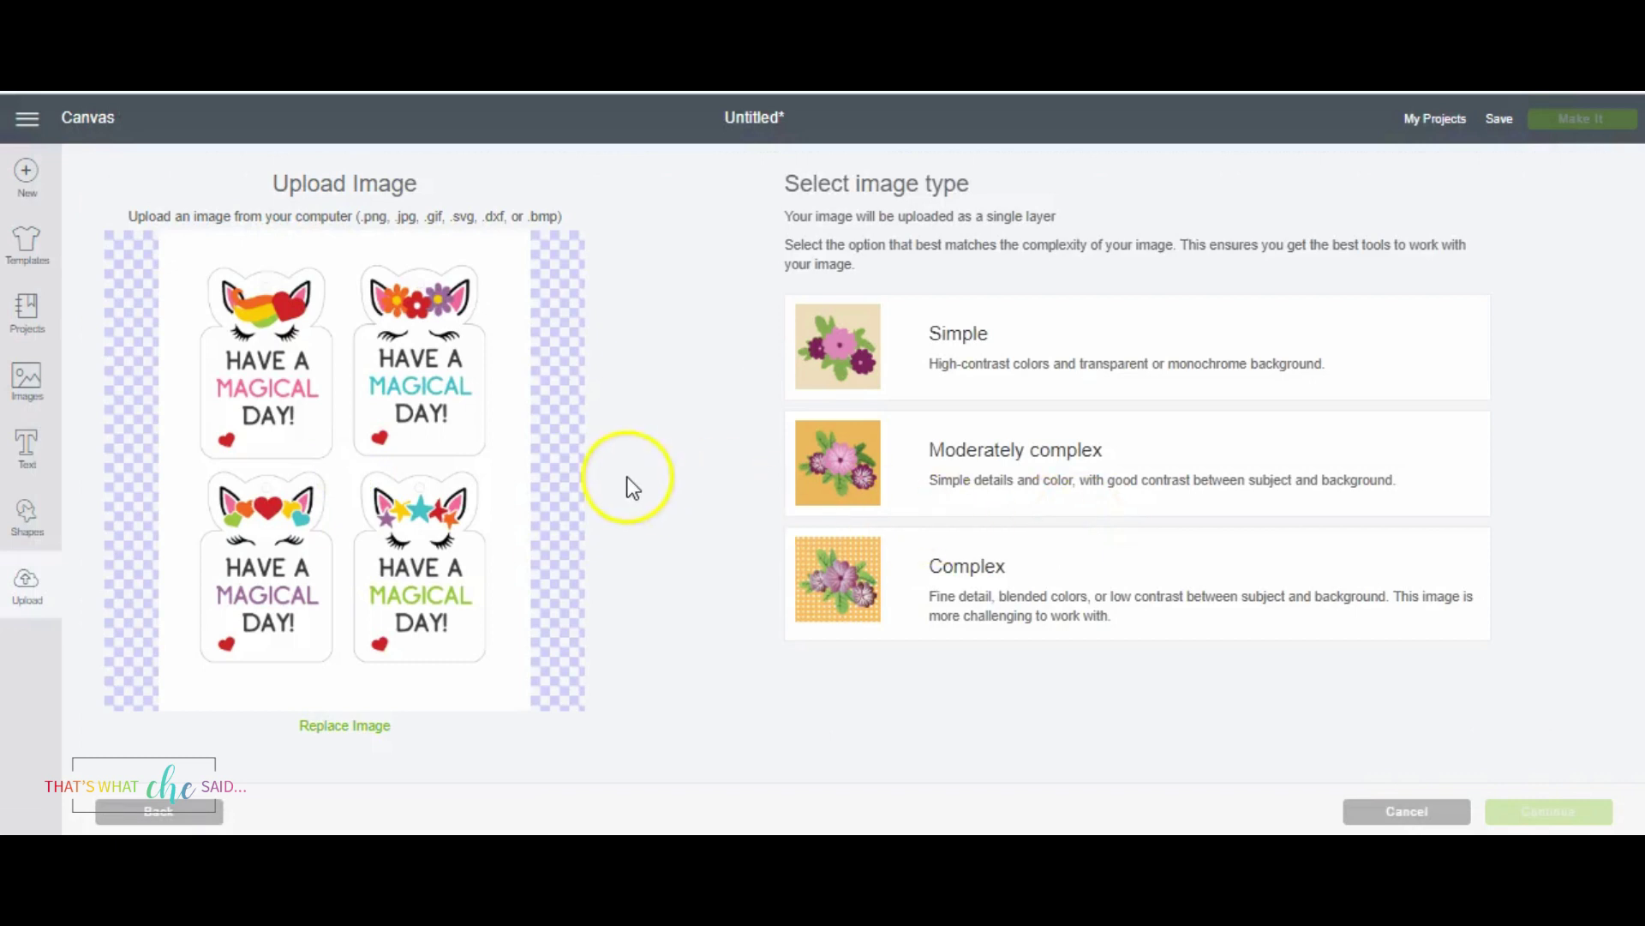
Set the unicorn sheet's image type to Complex and continue to the erase step
{"action": "left_click", "coordinate": [630, 484]}
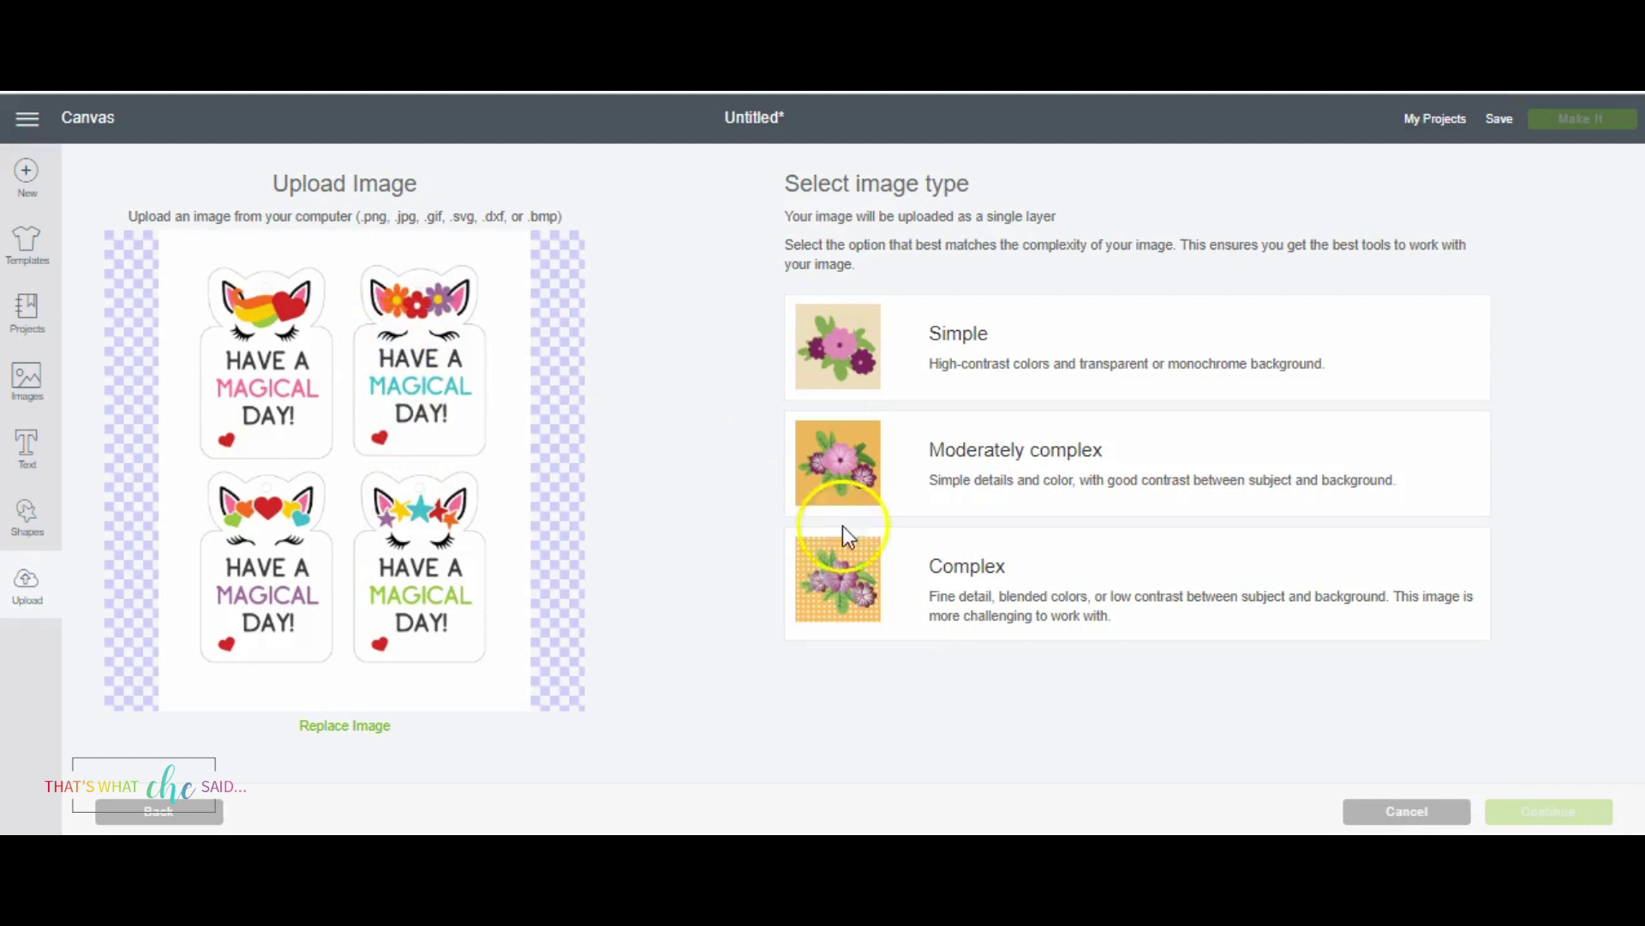
{"action": "left_click", "coordinate": [1021, 576]}
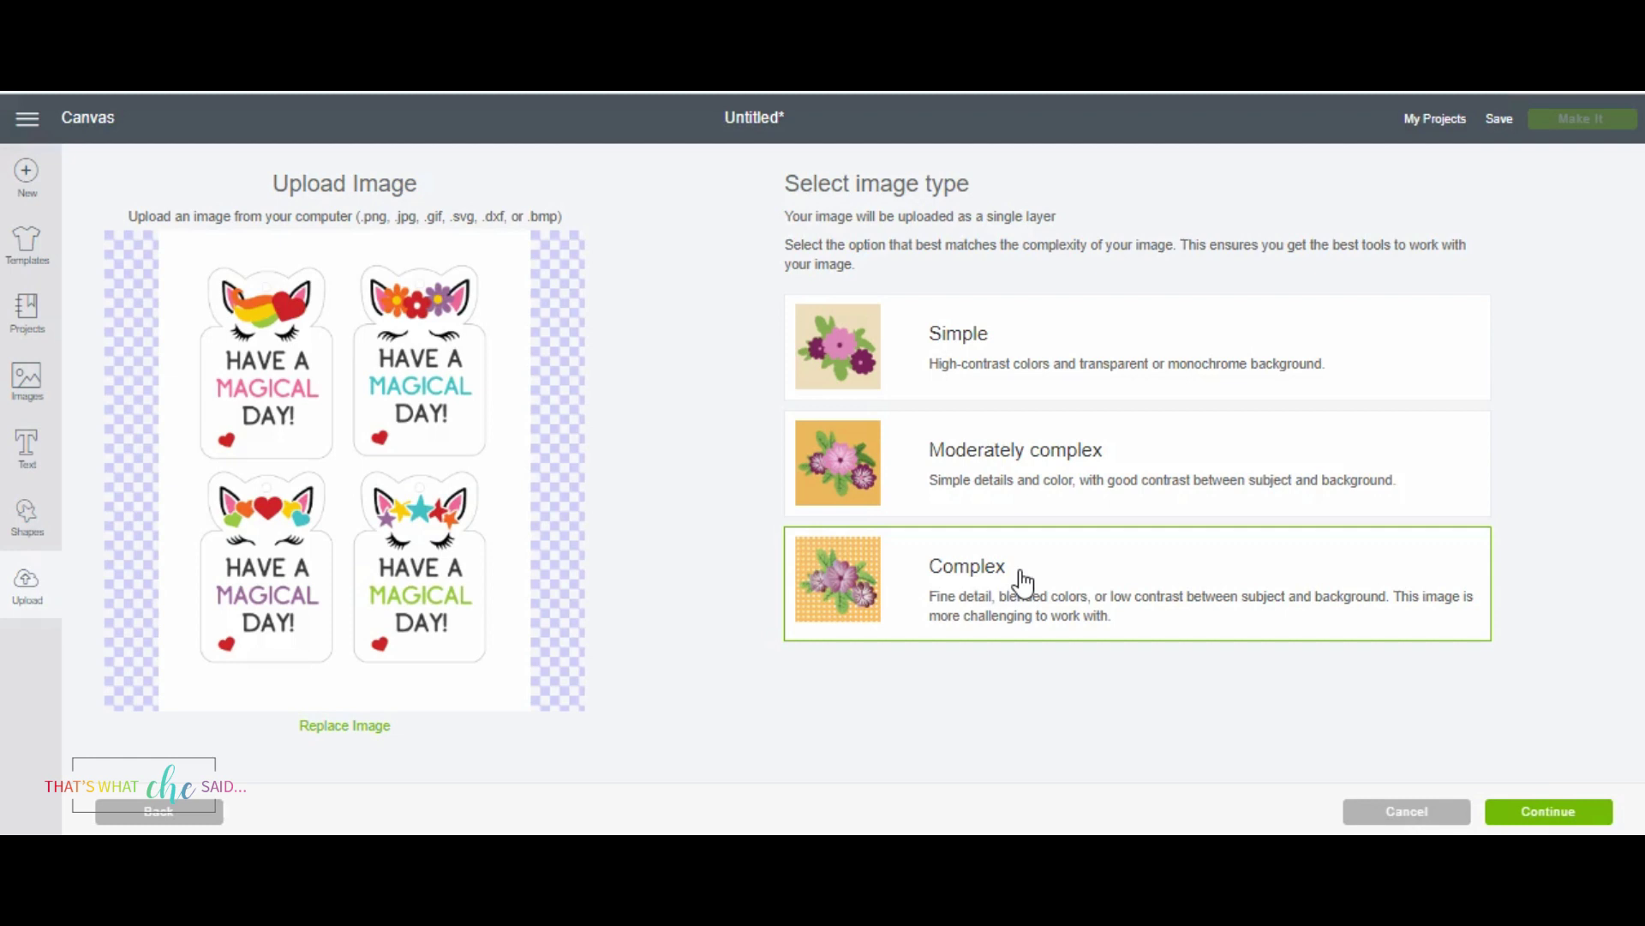
{"action": "left_click", "coordinate": [1579, 808]}
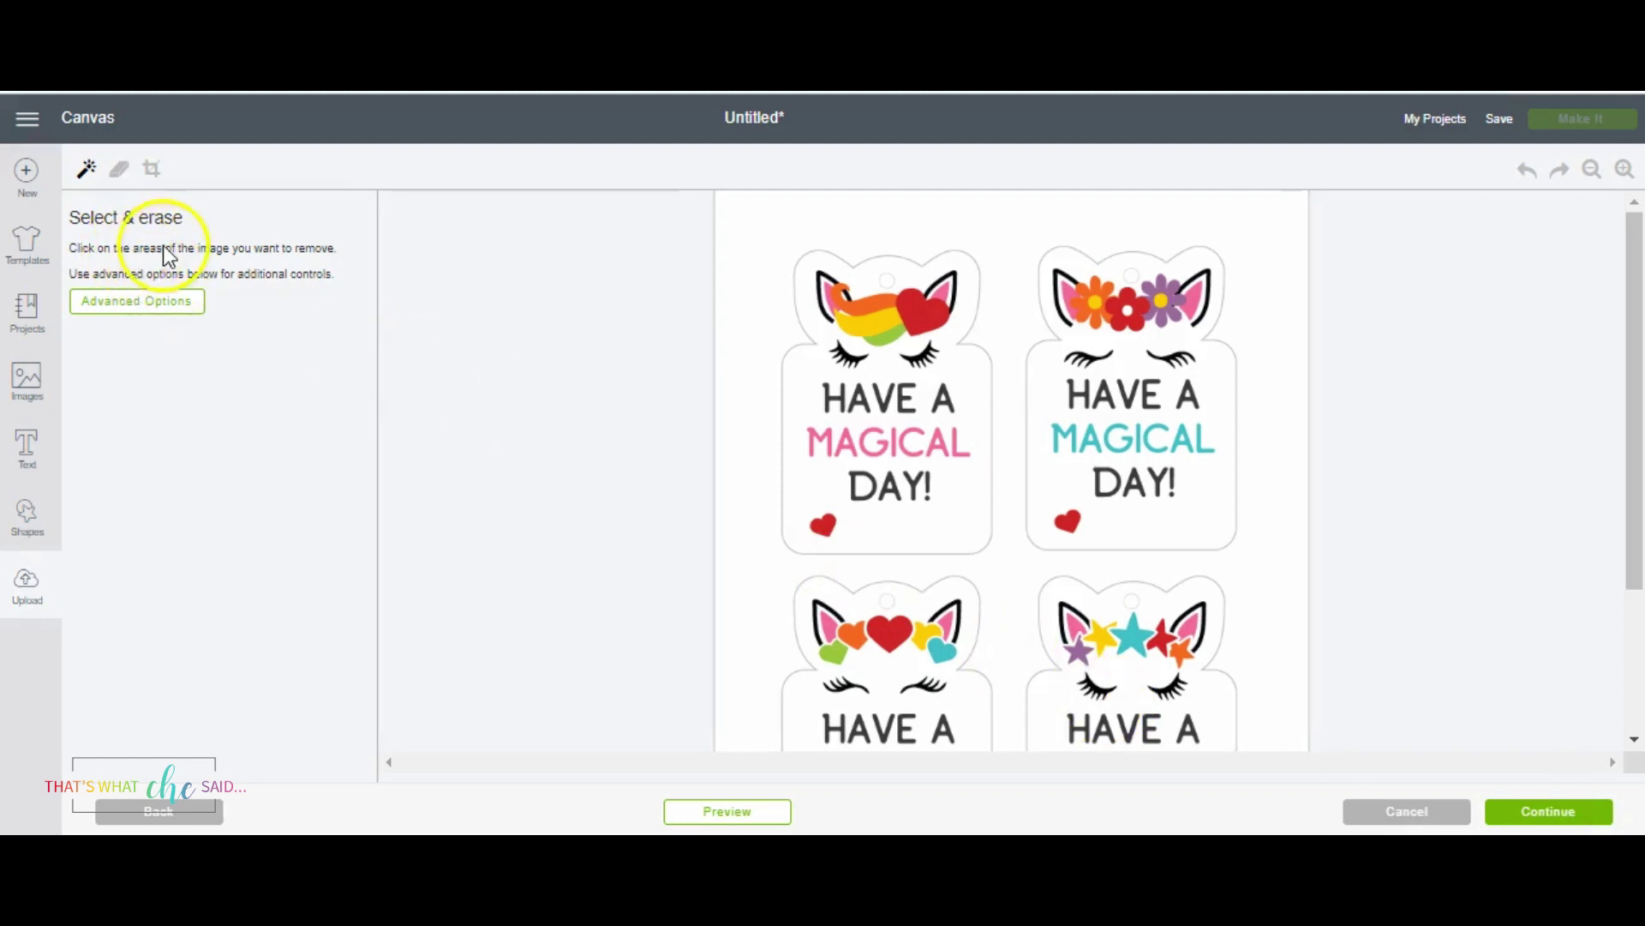
Erase the white background and the top holes of all four unicorn tags
{"action": "left_click", "coordinate": [991, 220]}
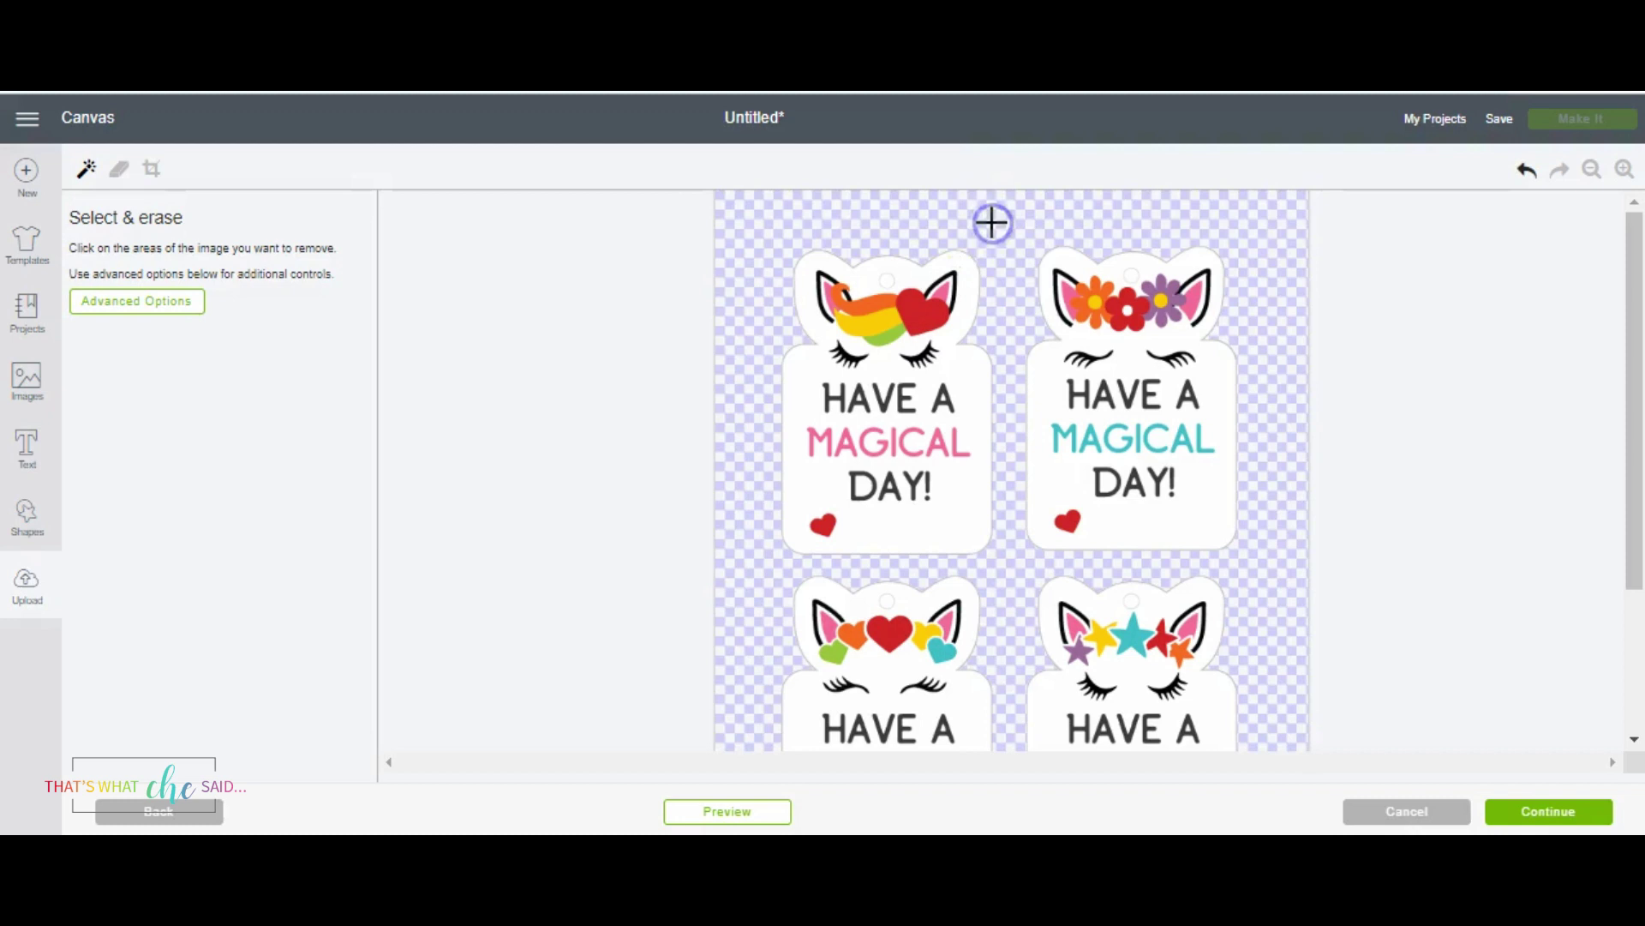
{"action": "left_click", "coordinate": [888, 281]}
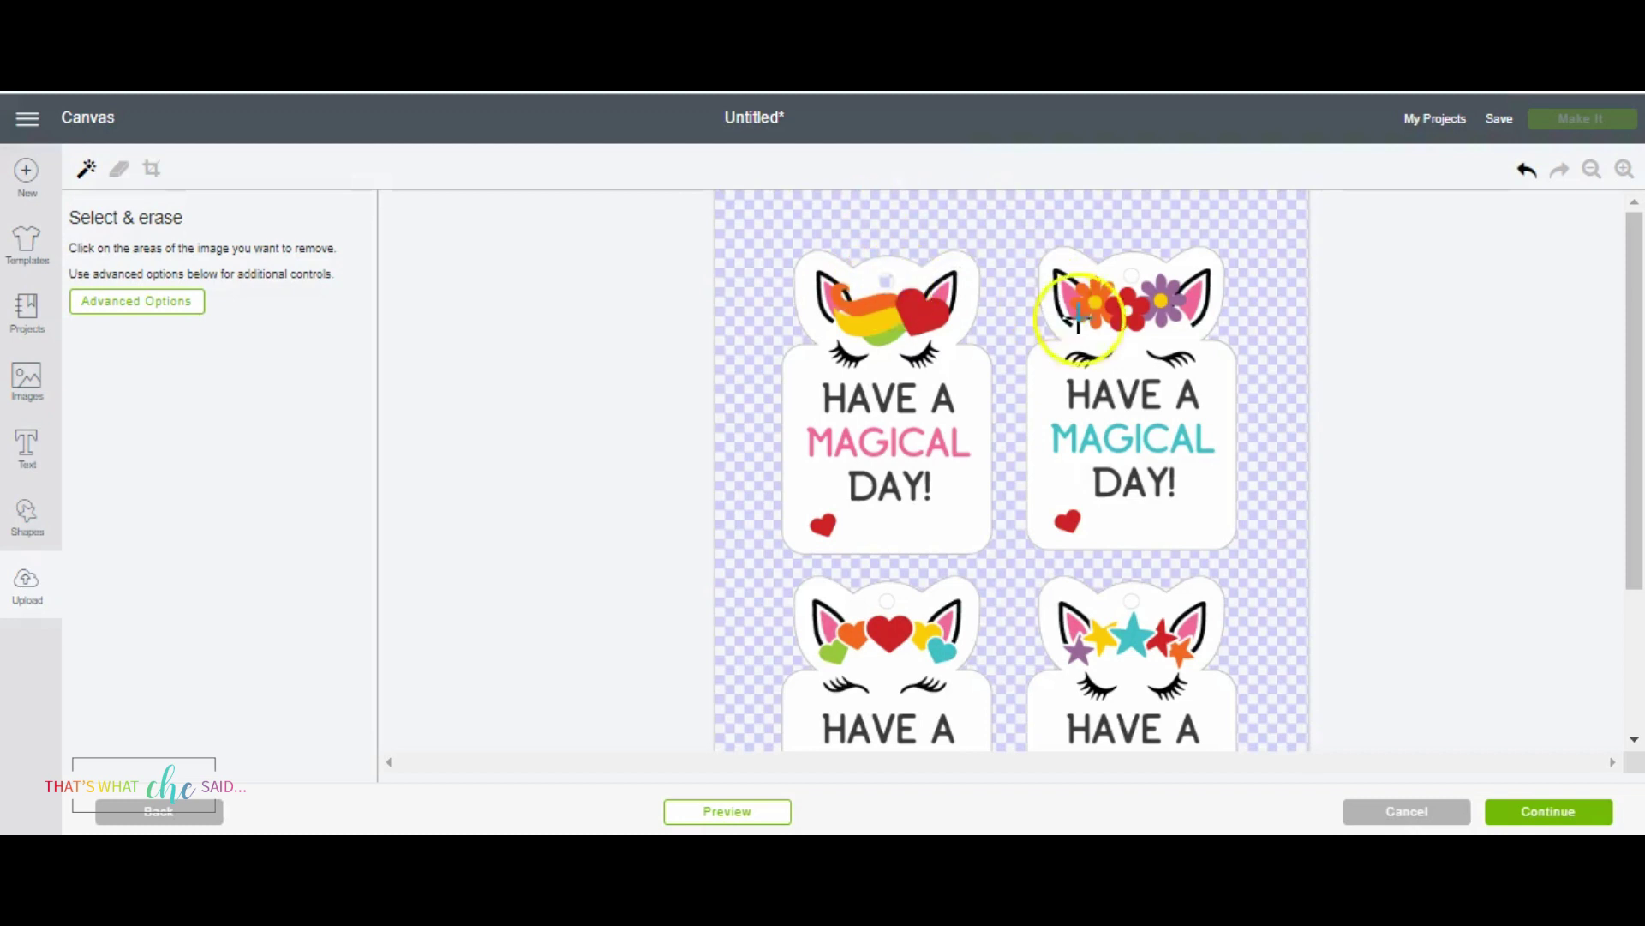
{"action": "left_click", "coordinate": [1133, 275]}
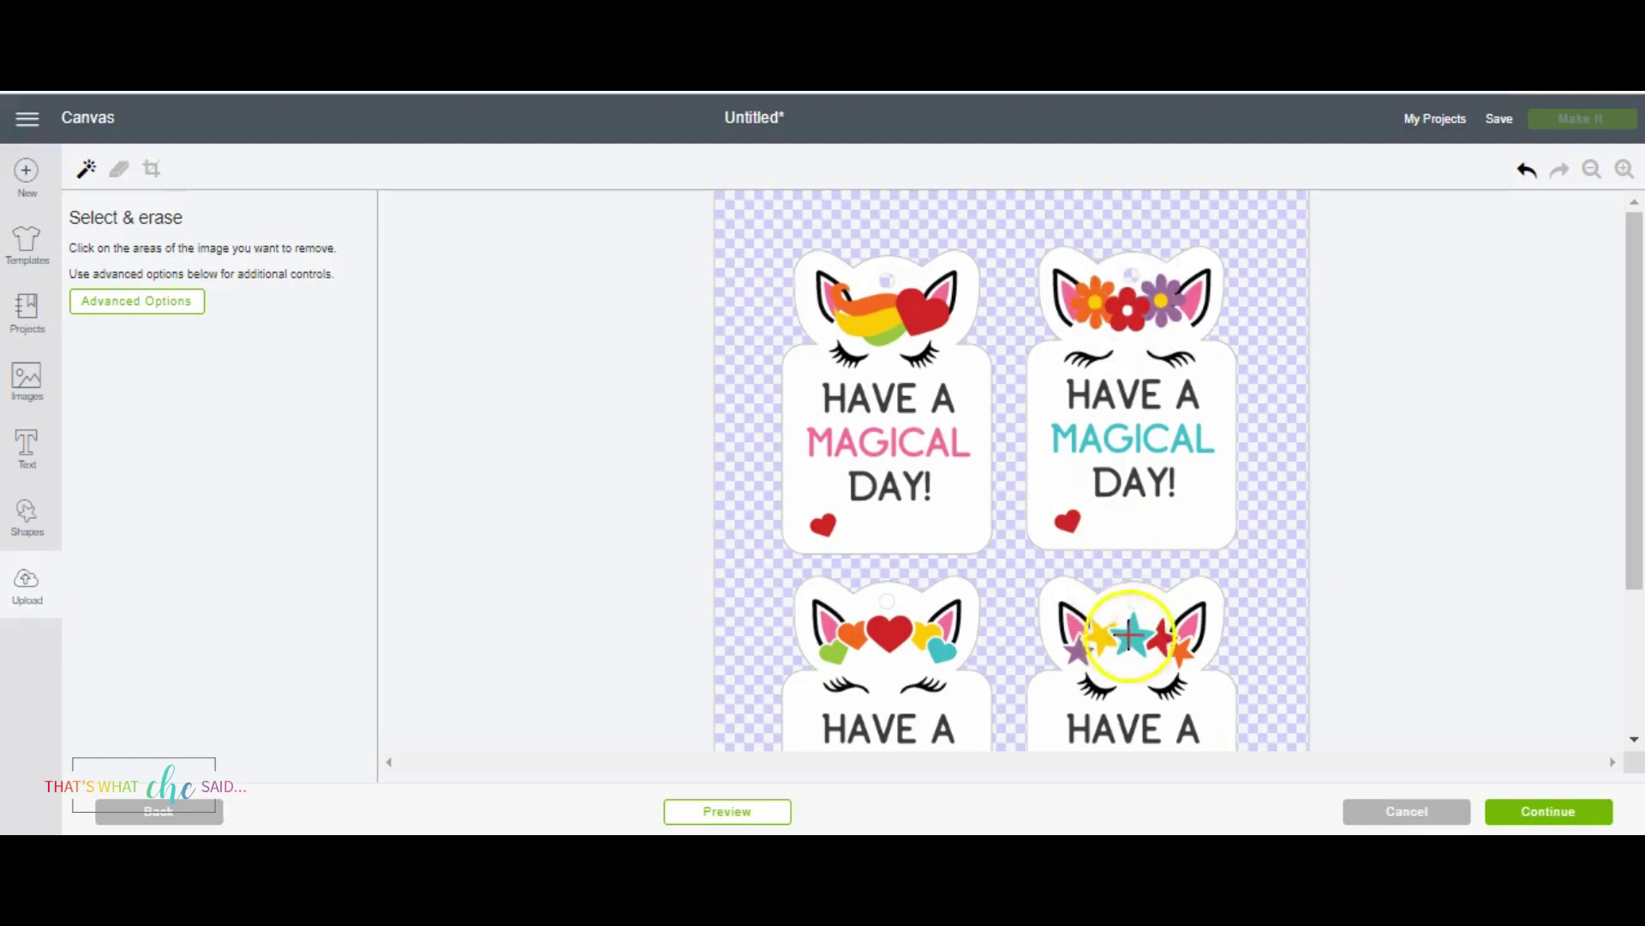
{"action": "left_click", "coordinate": [1133, 602]}
{"action": "left_click", "coordinate": [887, 600]}
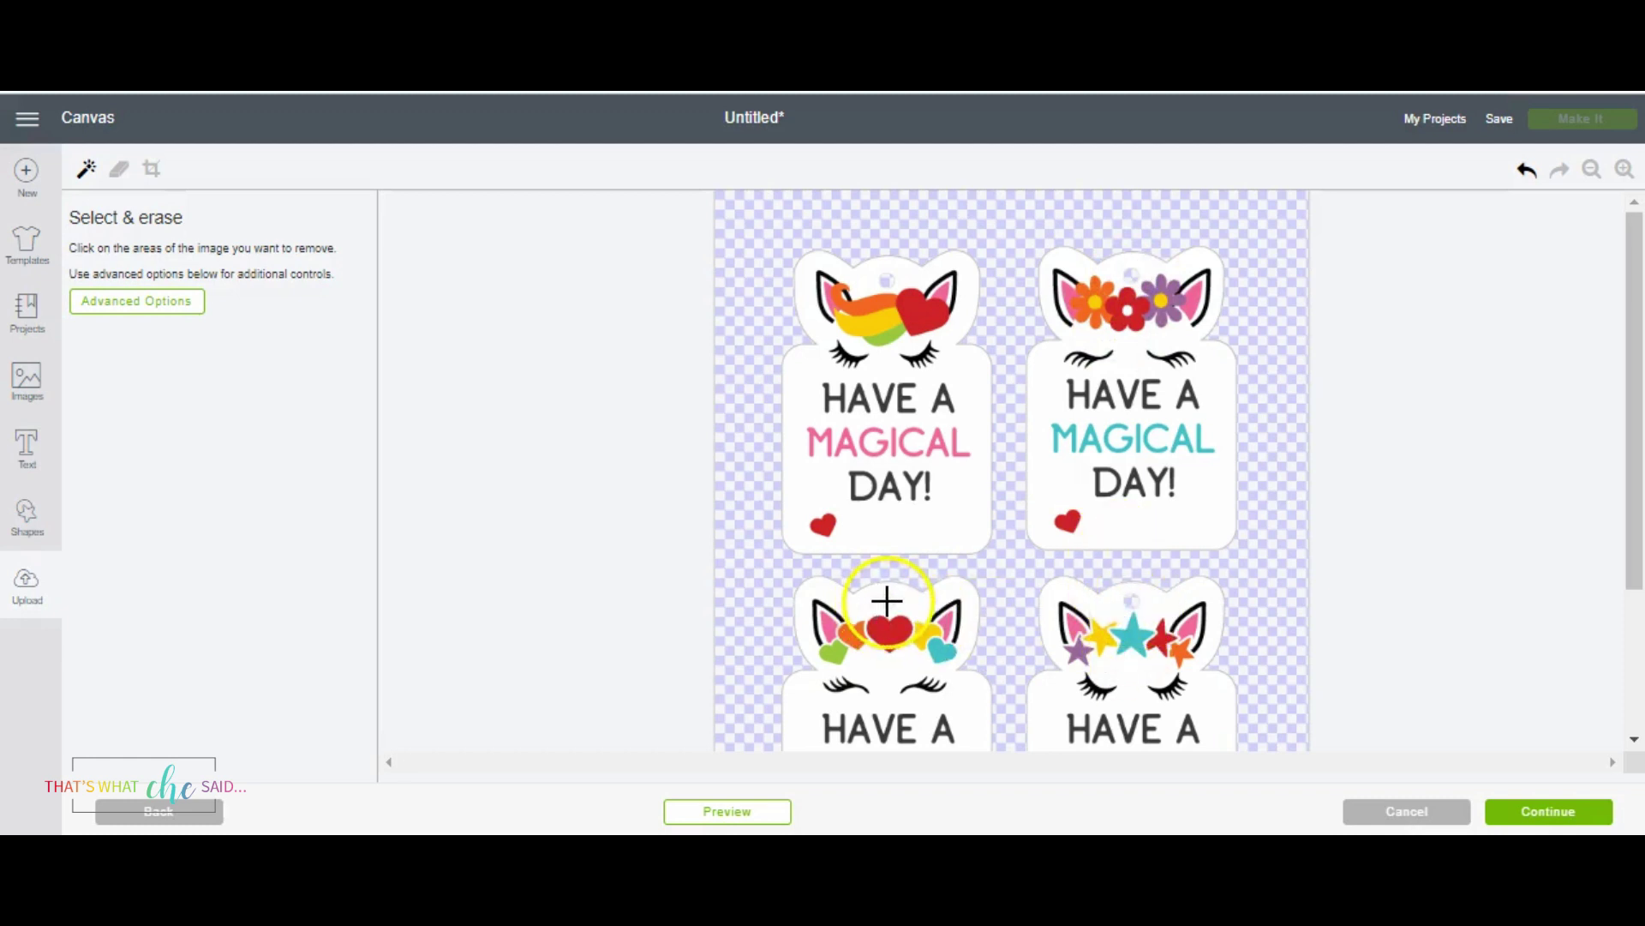
Clean up remaining spots, undo the accidental red heart erase, and continue to naming
{"action": "left_click", "coordinate": [614, 512]}
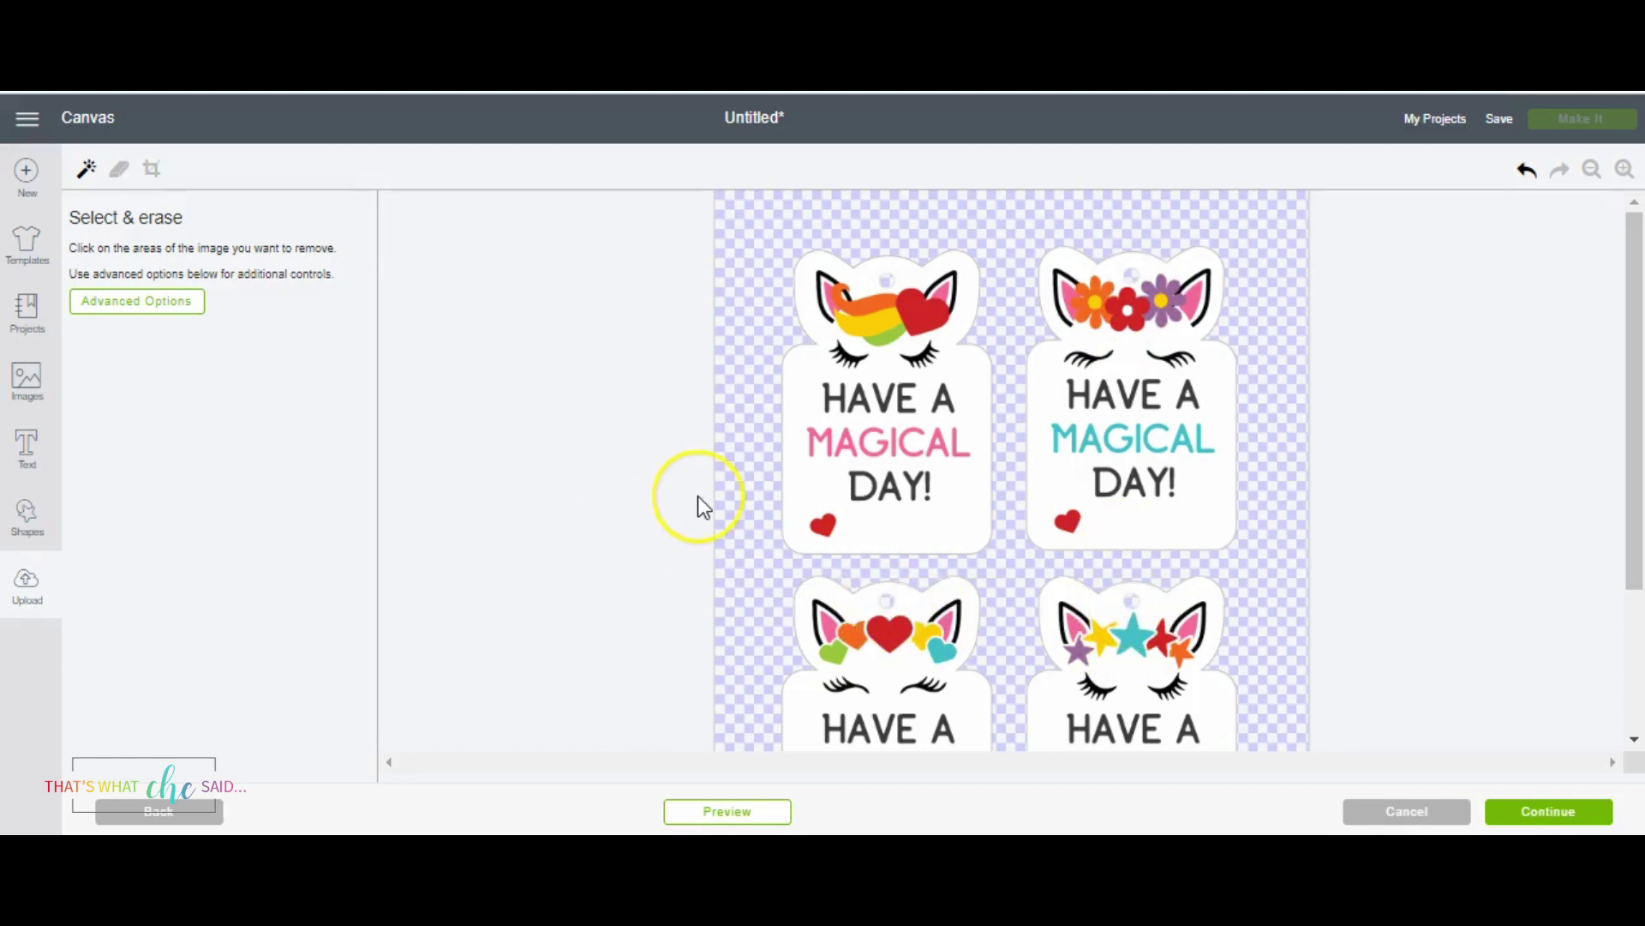
{"action": "scroll", "coordinate": [697, 495], "scroll_direction": "down", "scroll_amount": 3}
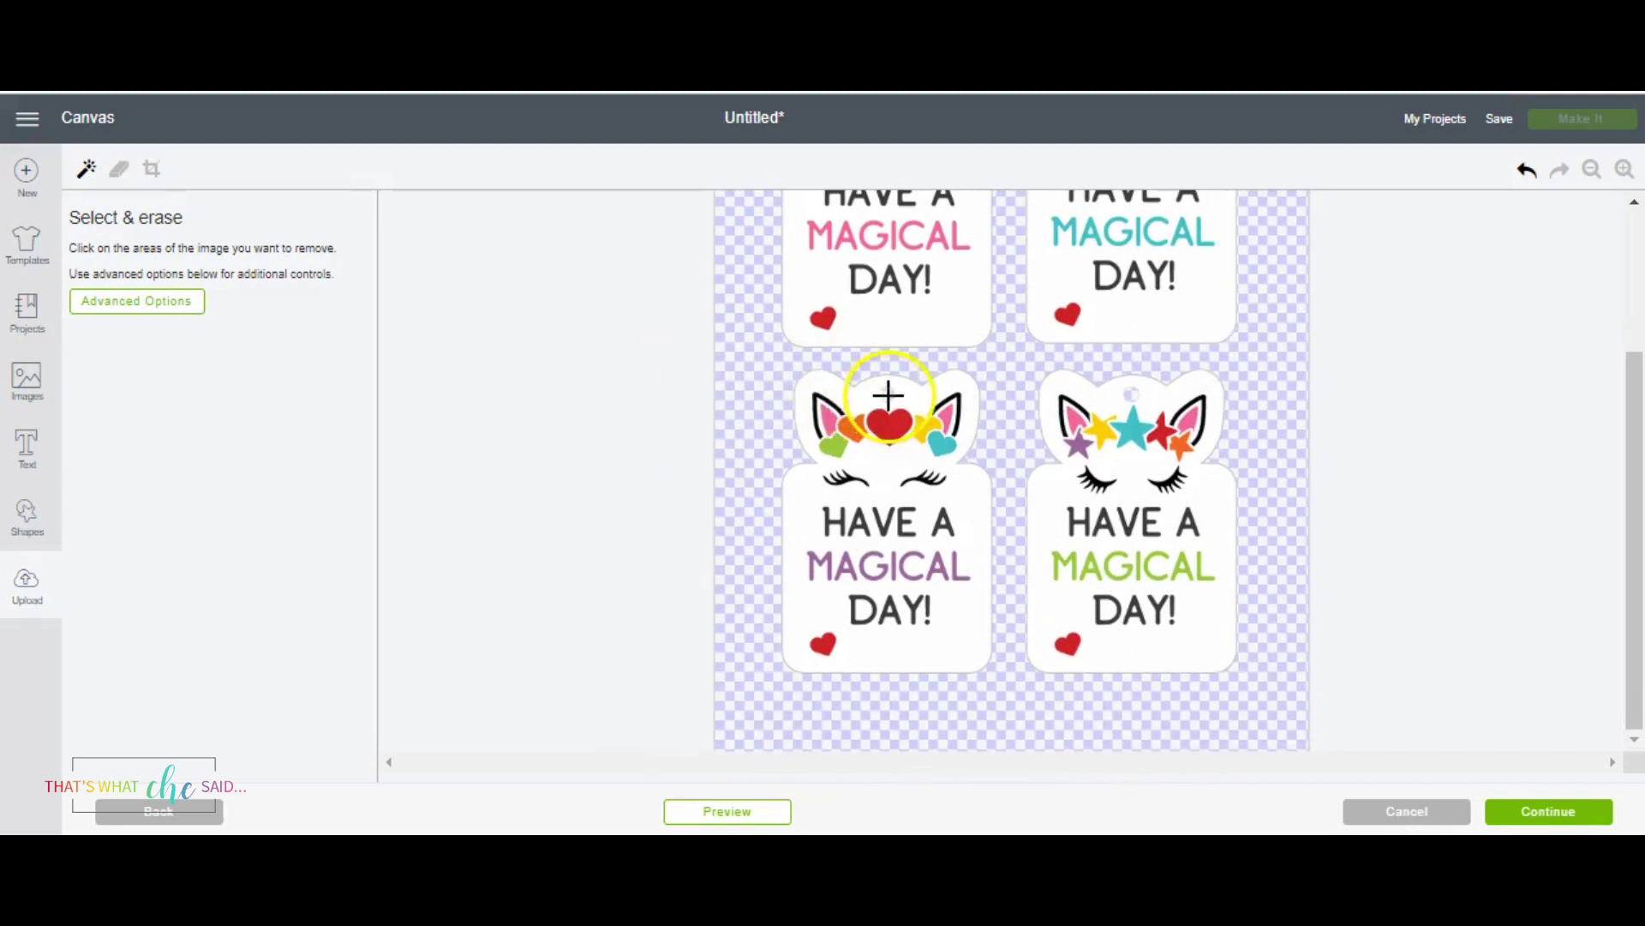
{"action": "scroll", "coordinate": [1125, 395], "scroll_direction": "up", "scroll_amount": 2}
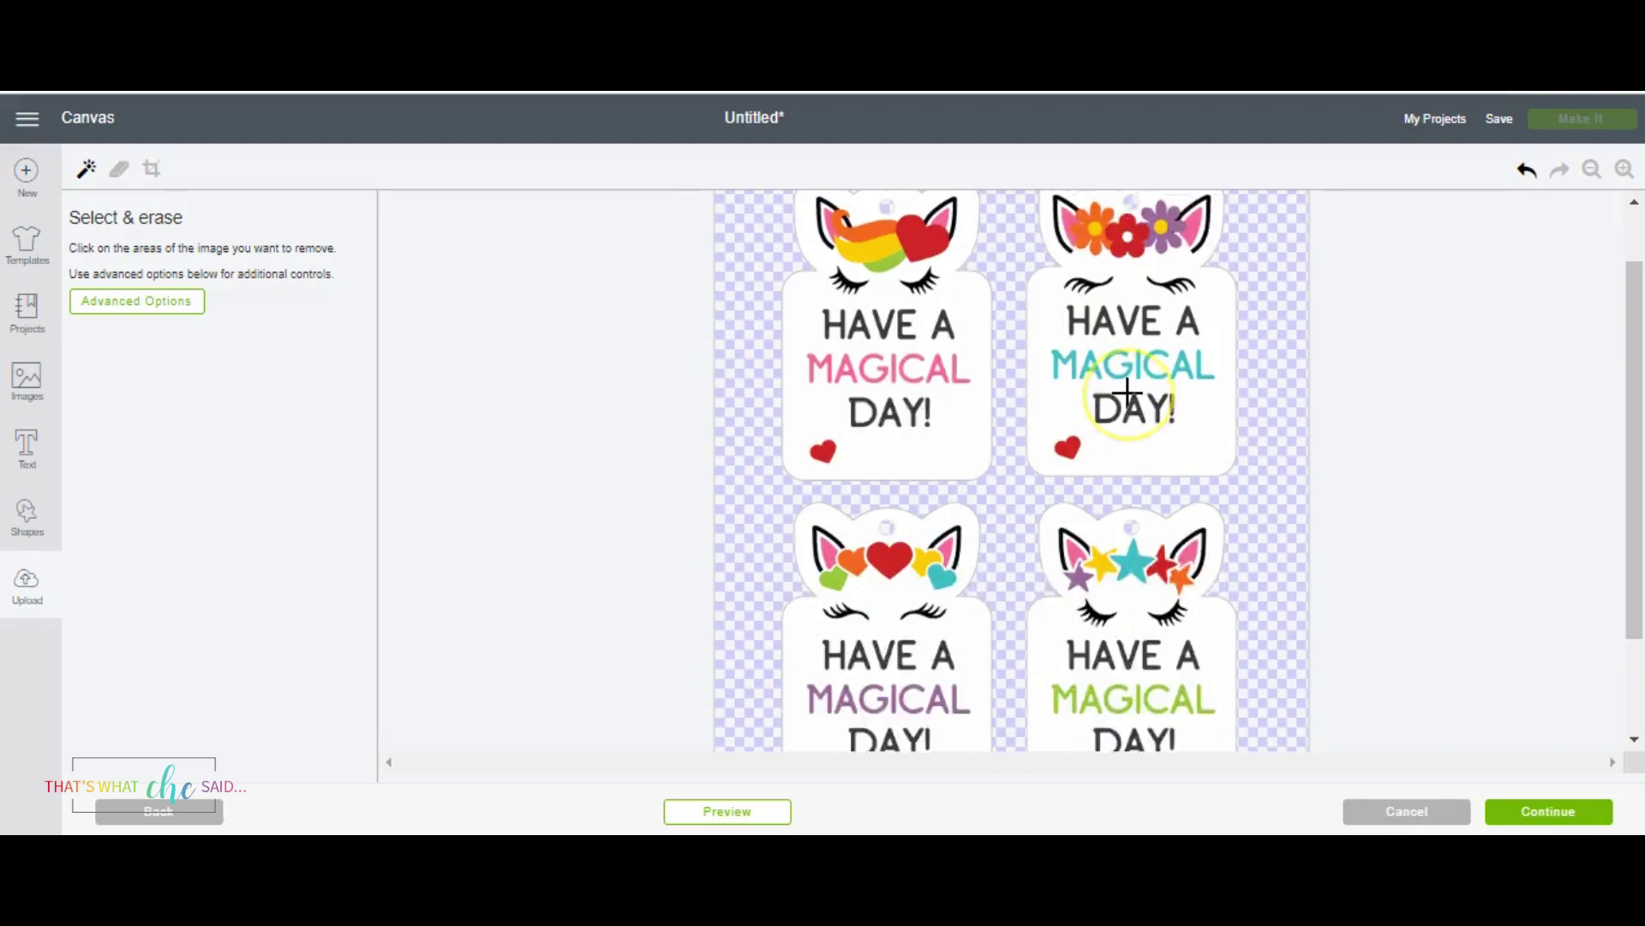
{"action": "scroll", "coordinate": [1127, 393], "scroll_direction": "up", "scroll_amount": 1}
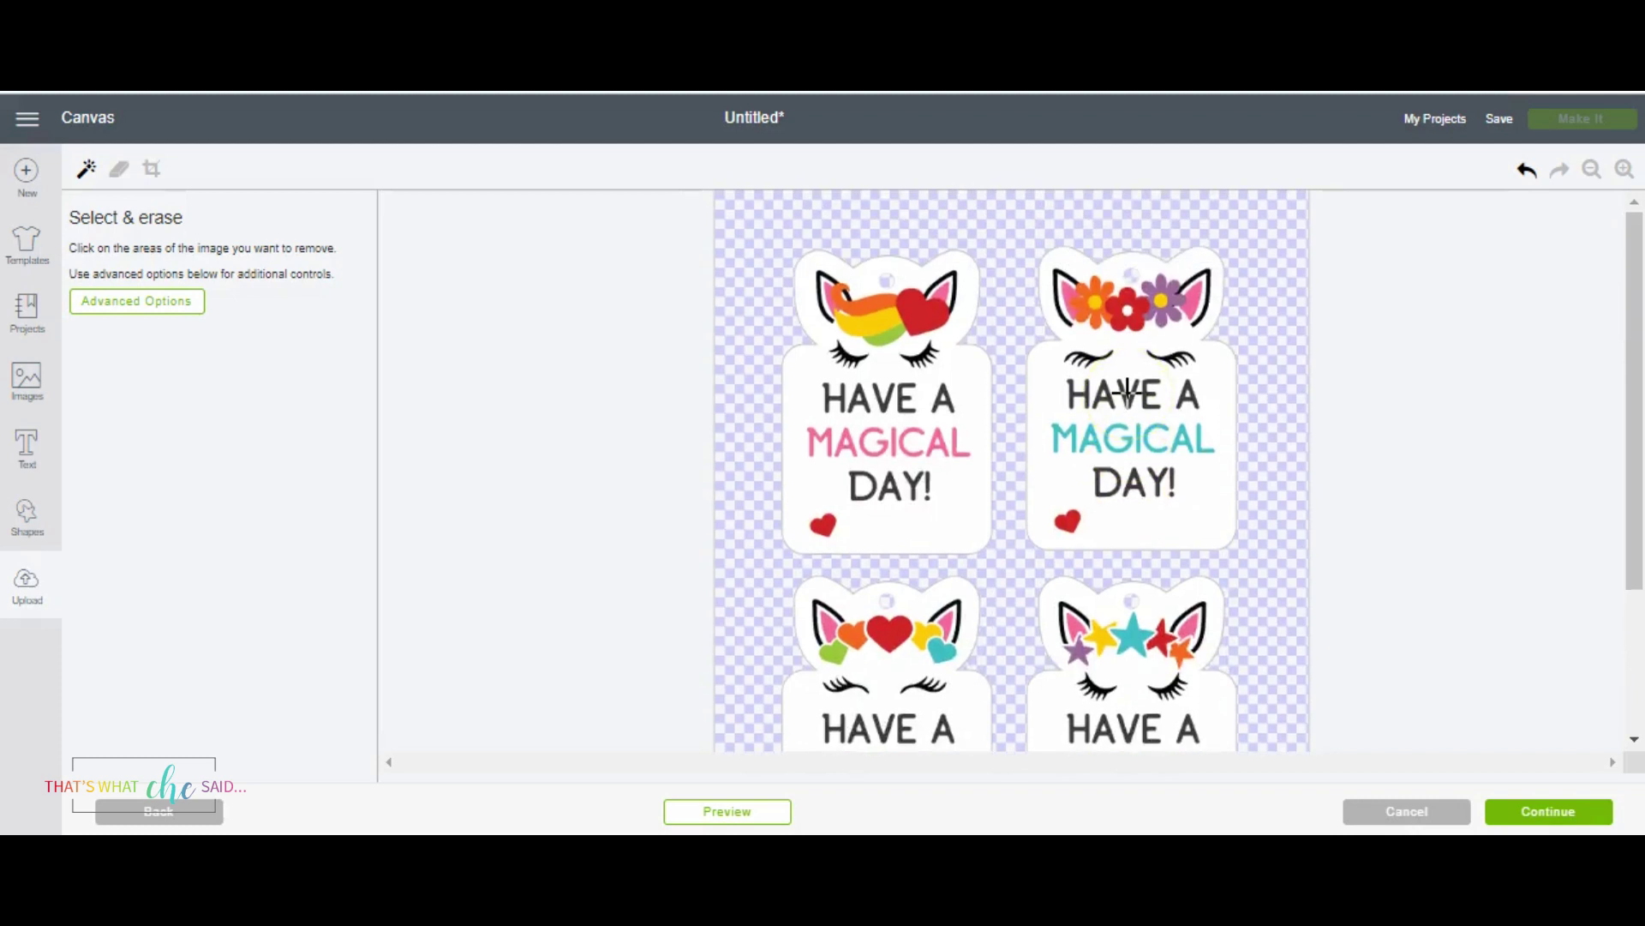
{"action": "left_click", "coordinate": [760, 249]}
{"action": "left_click", "coordinate": [879, 339]}
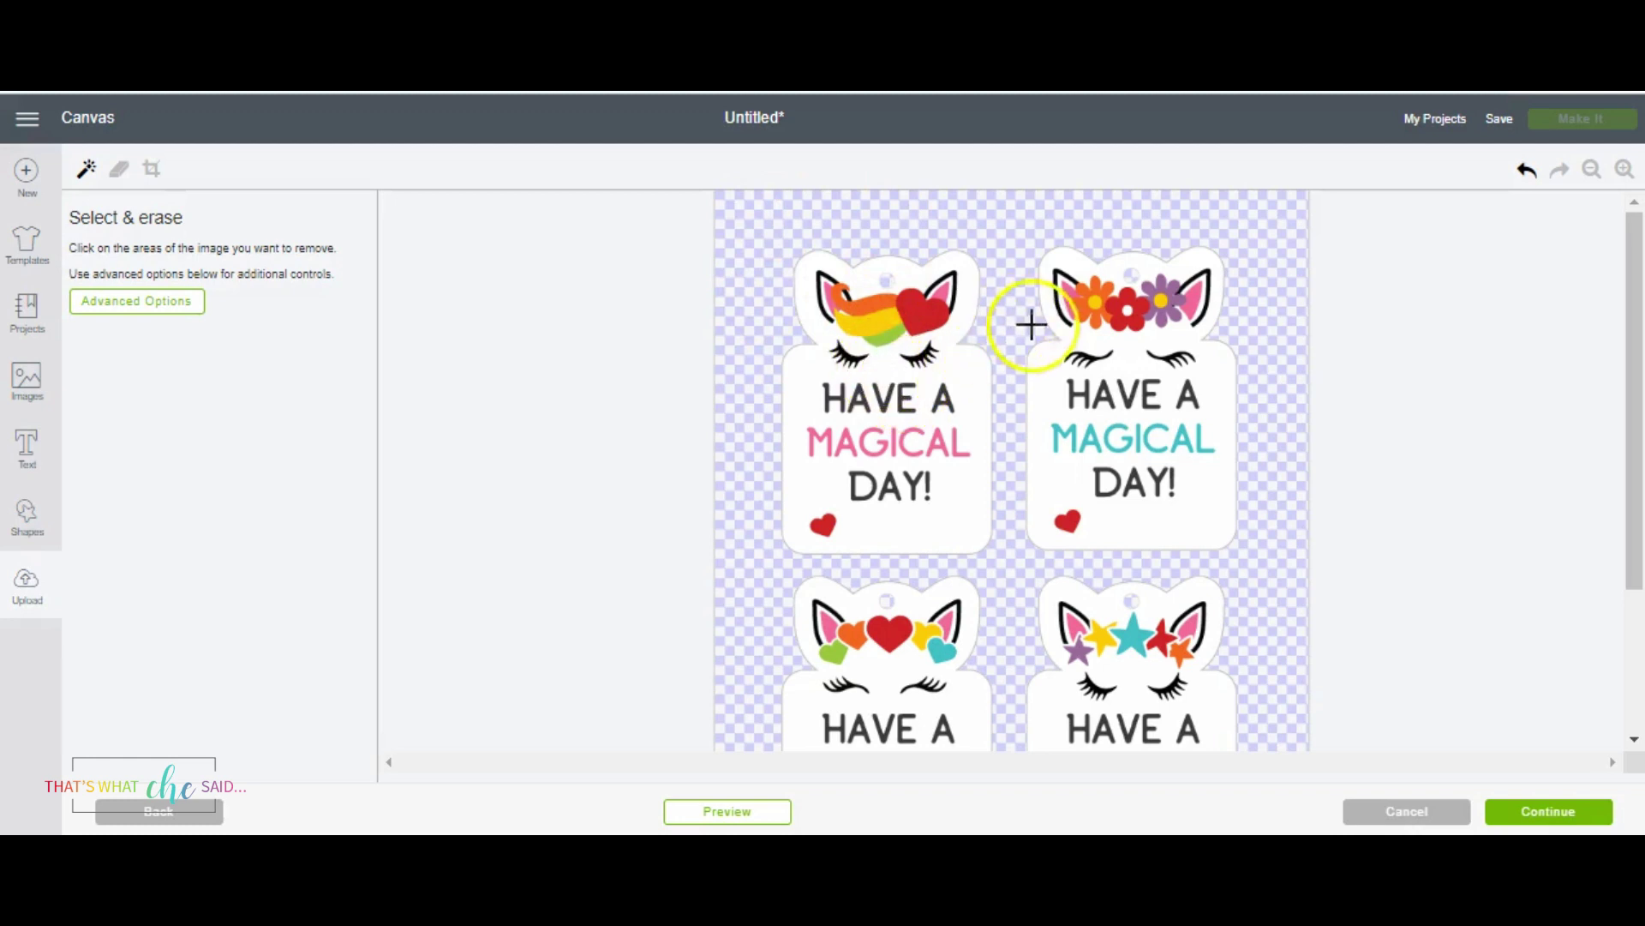
{"action": "left_click", "coordinate": [1067, 521]}
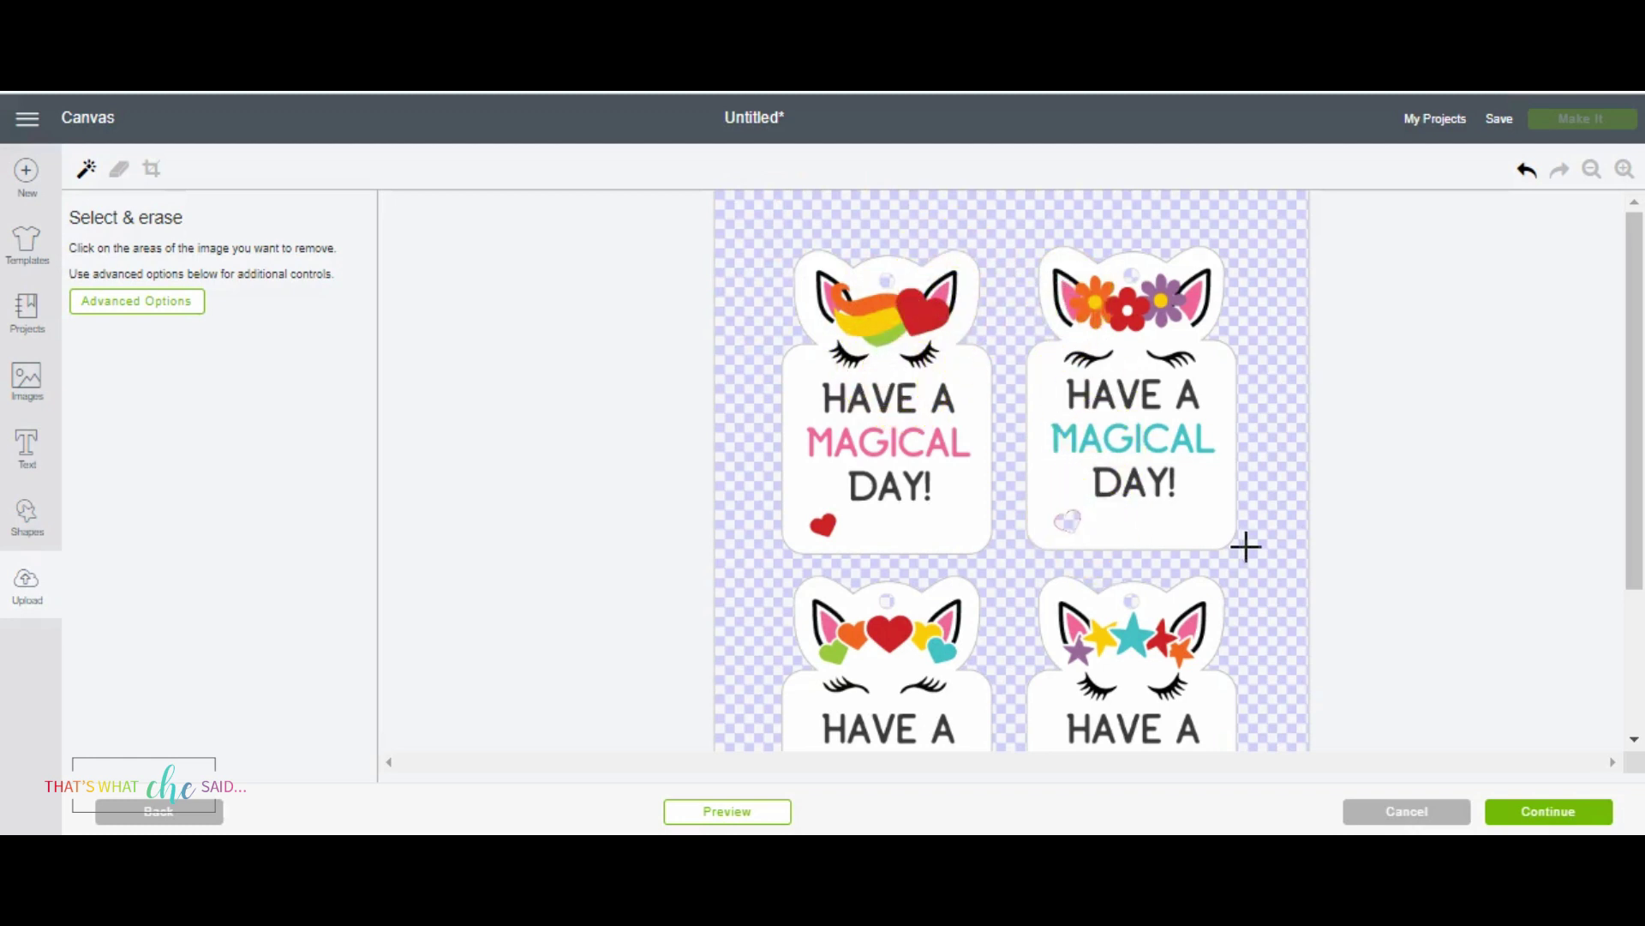
{"action": "left_click", "coordinate": [1079, 526]}
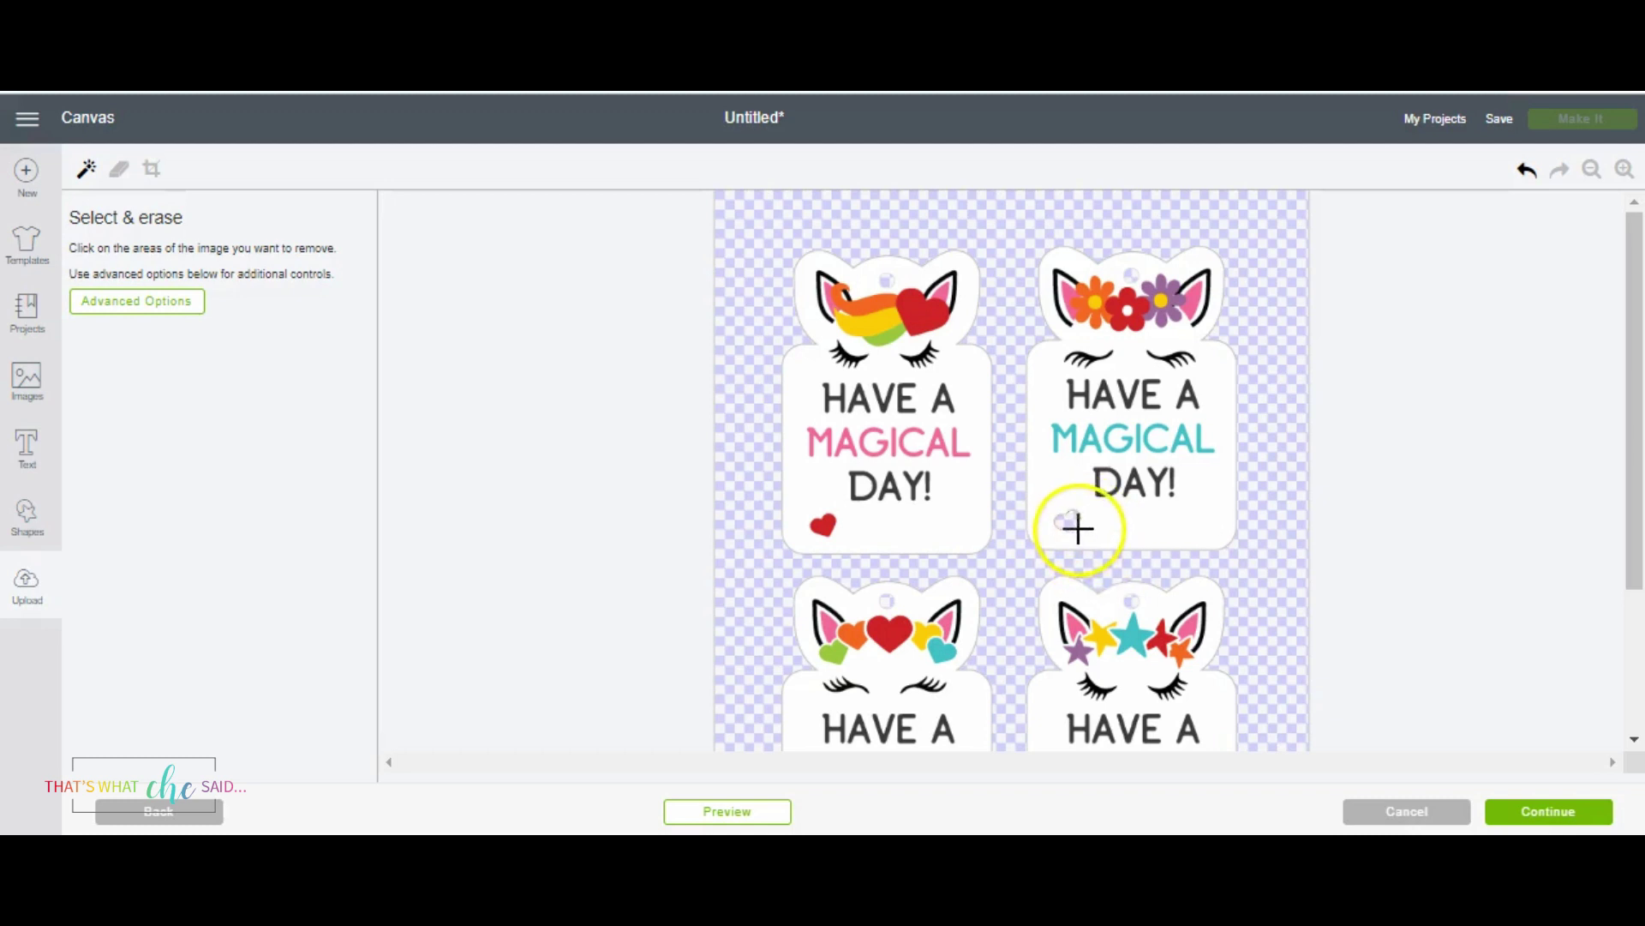
{"action": "left_click", "coordinate": [1526, 169]}
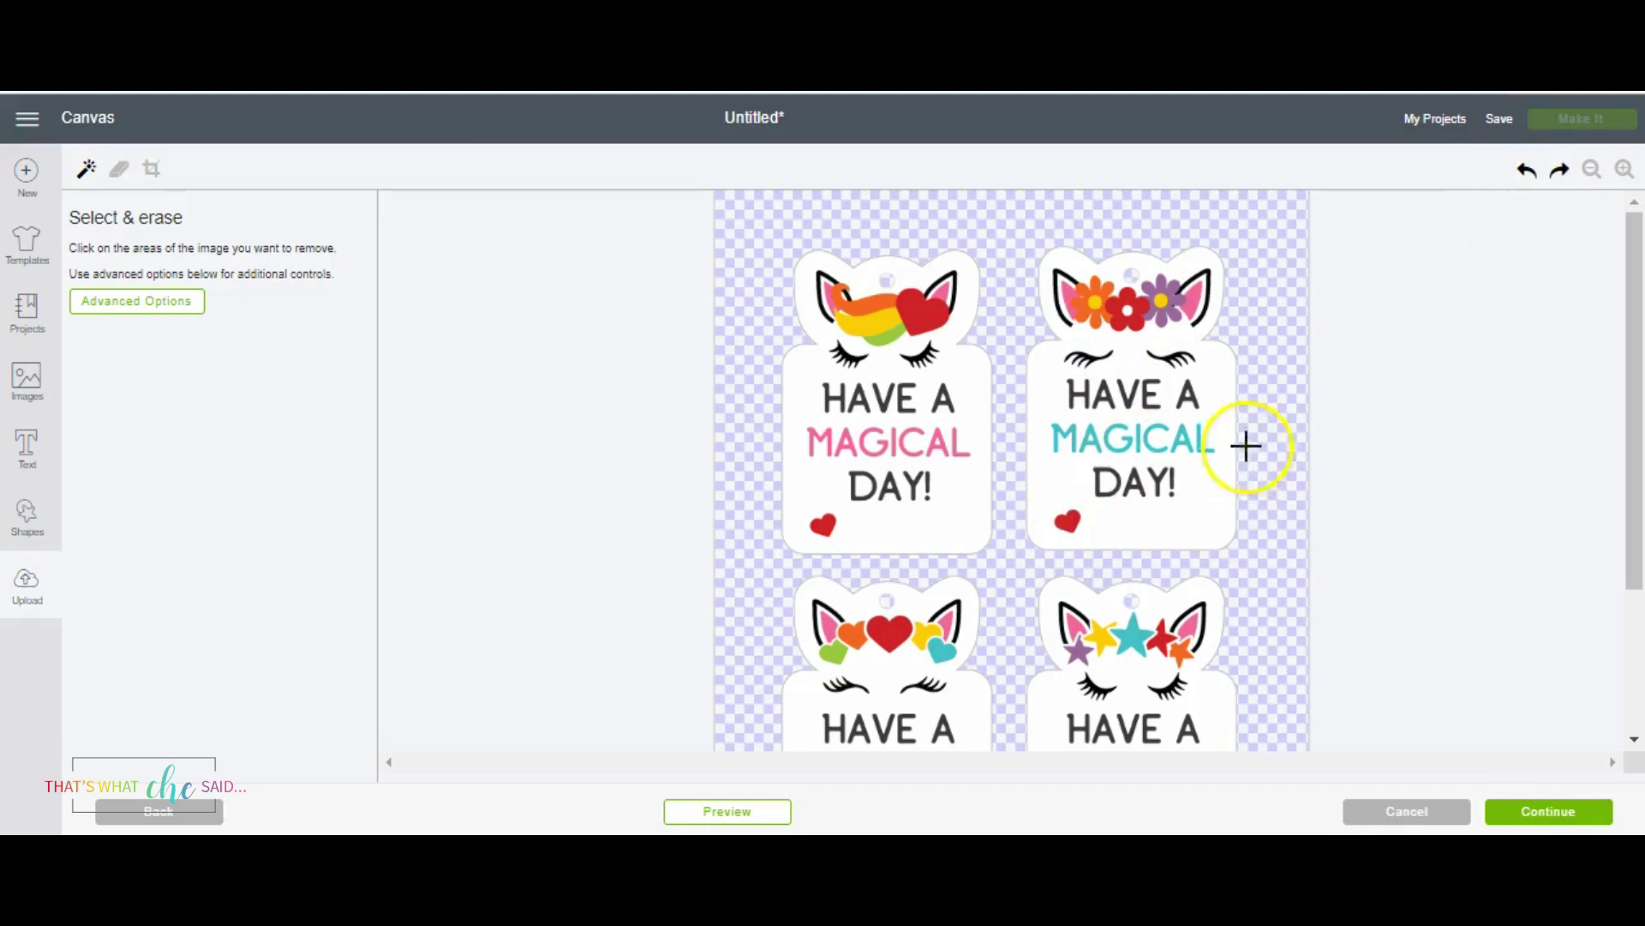
{"action": "left_click", "coordinate": [1551, 811]}
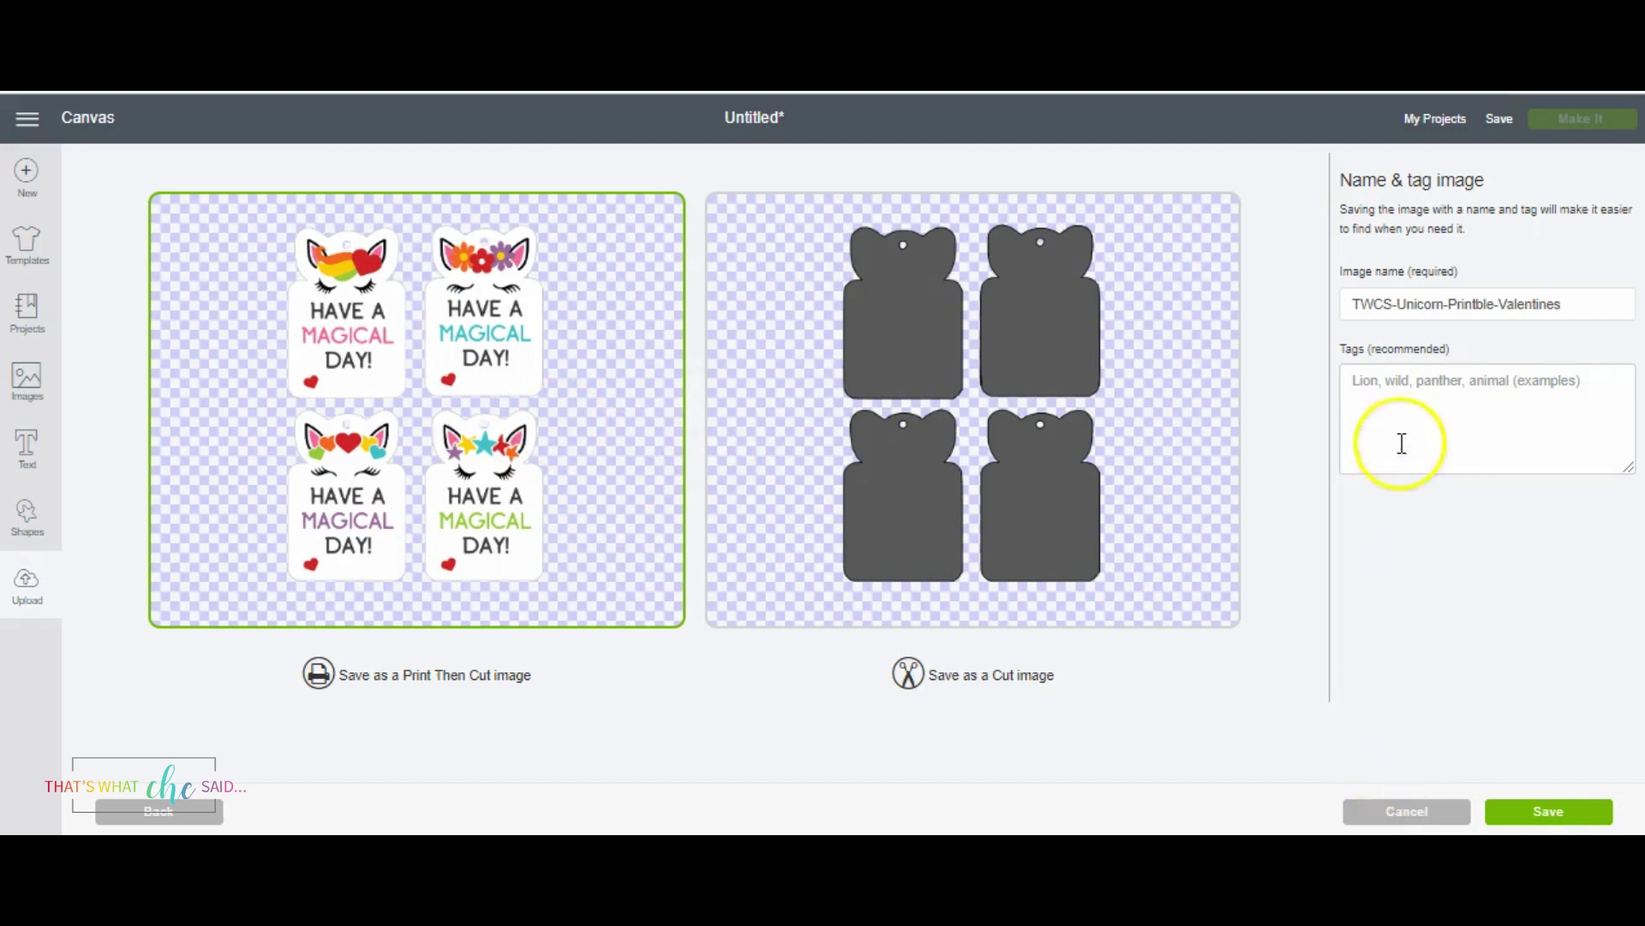
Tag the image 'Unicorn, Valentine' and save it as a Print Then Cut image
{"action": "left_click", "coordinate": [1403, 422]}
{"action": "type", "text": "Uni"}
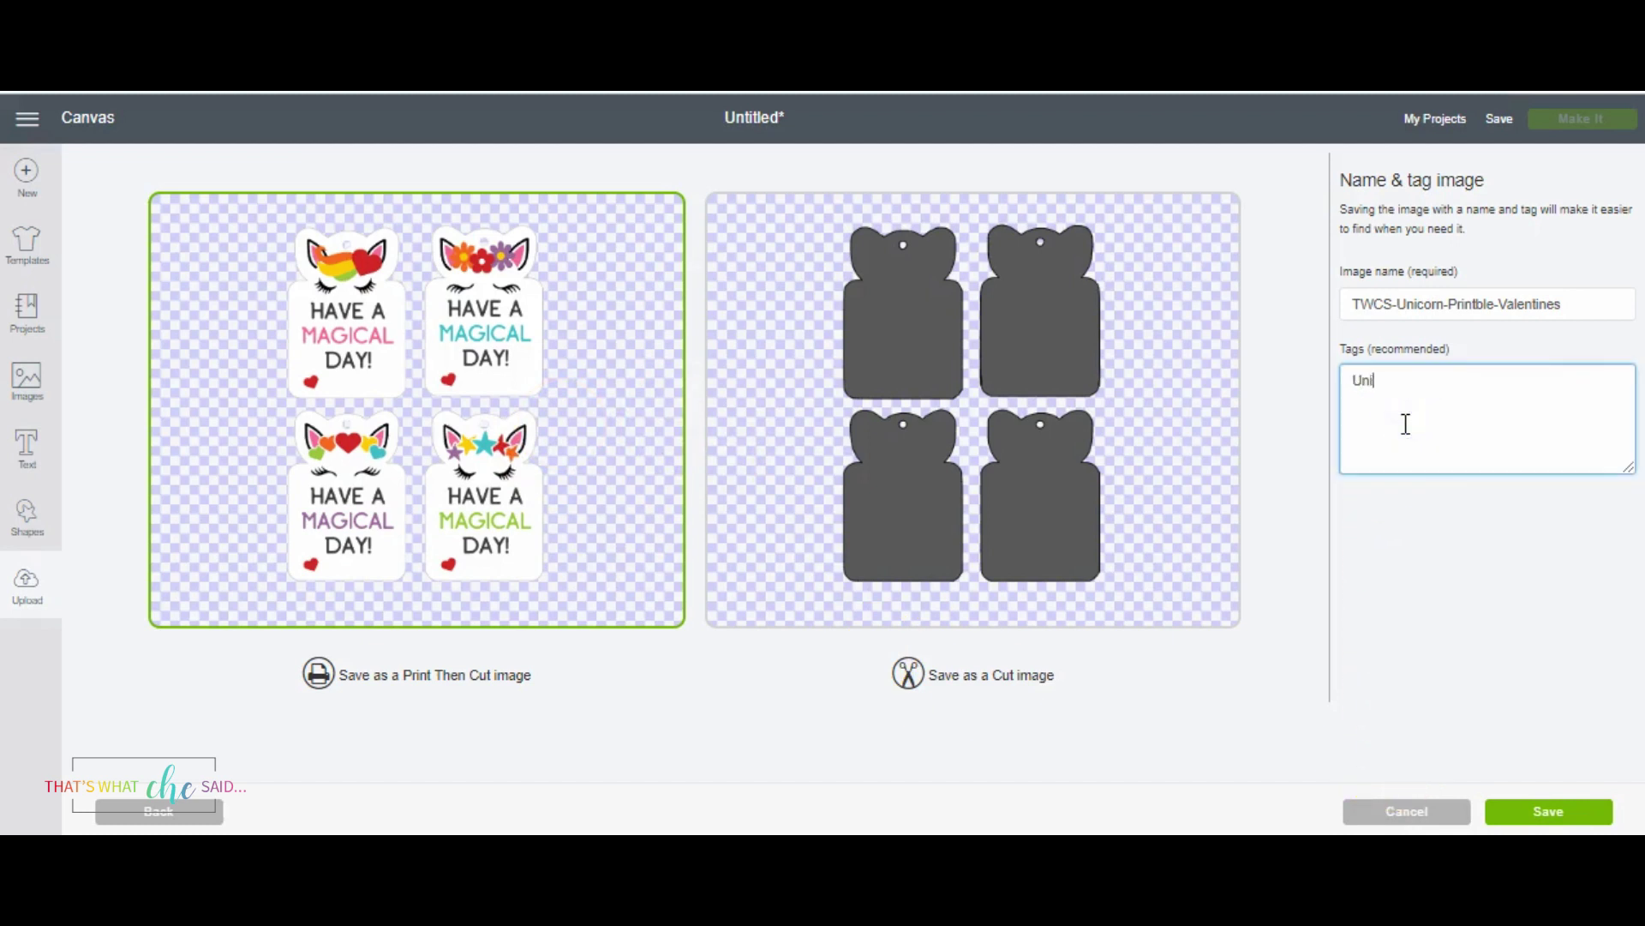
{"action": "type", "text": "corn, Valentines"}
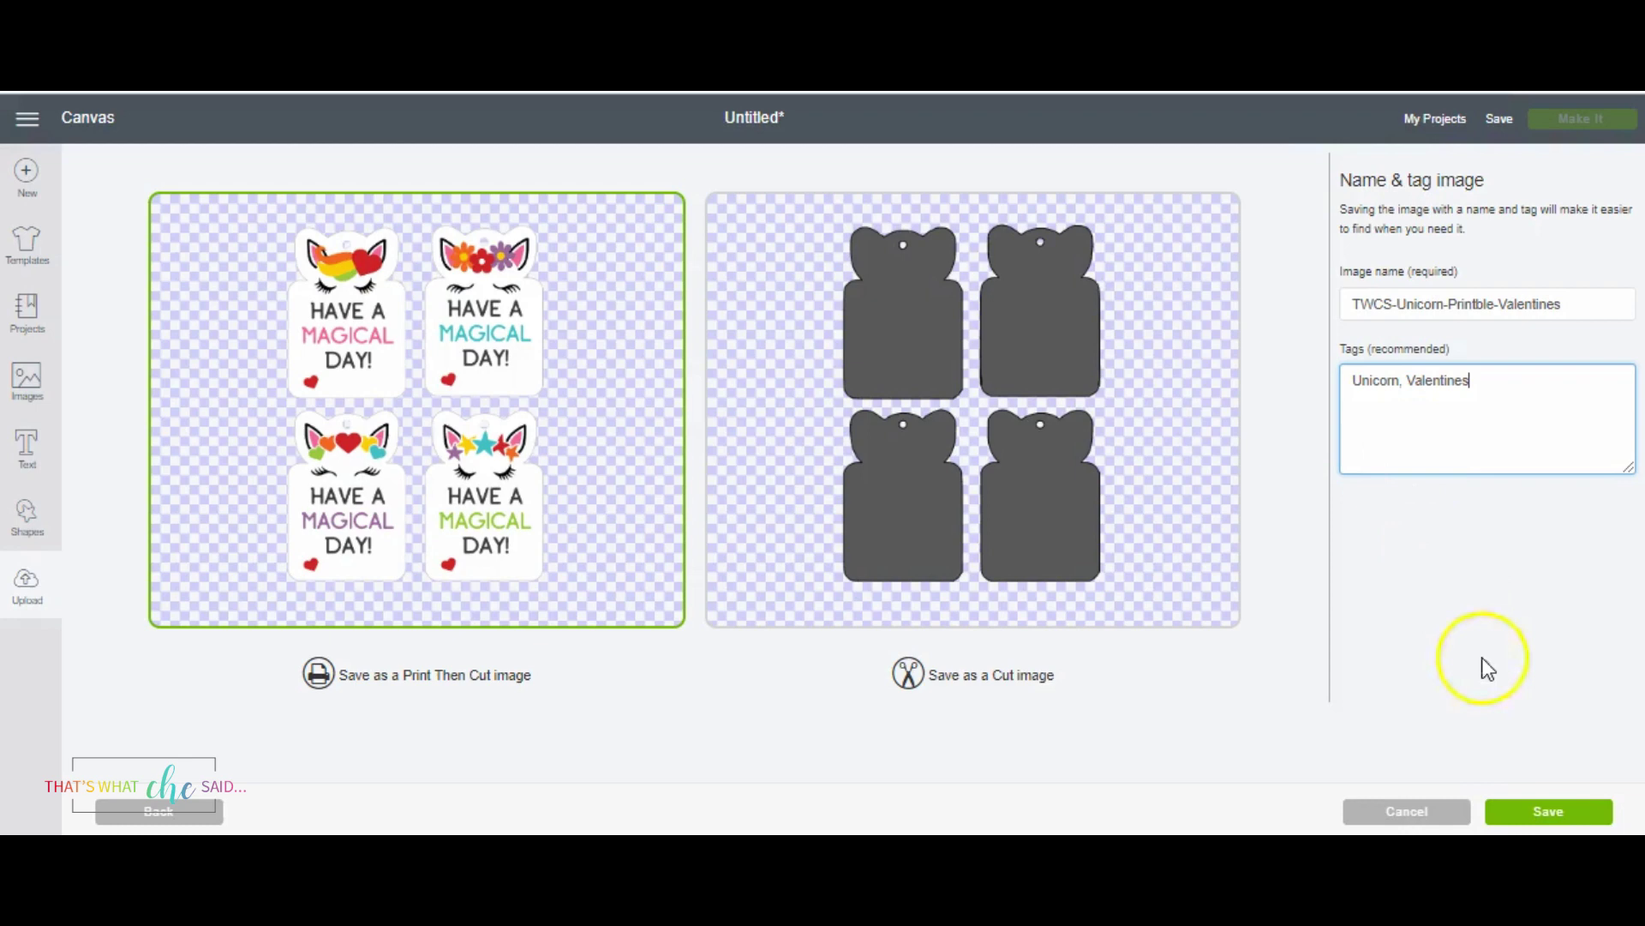
{"action": "left_click", "coordinate": [1548, 807]}
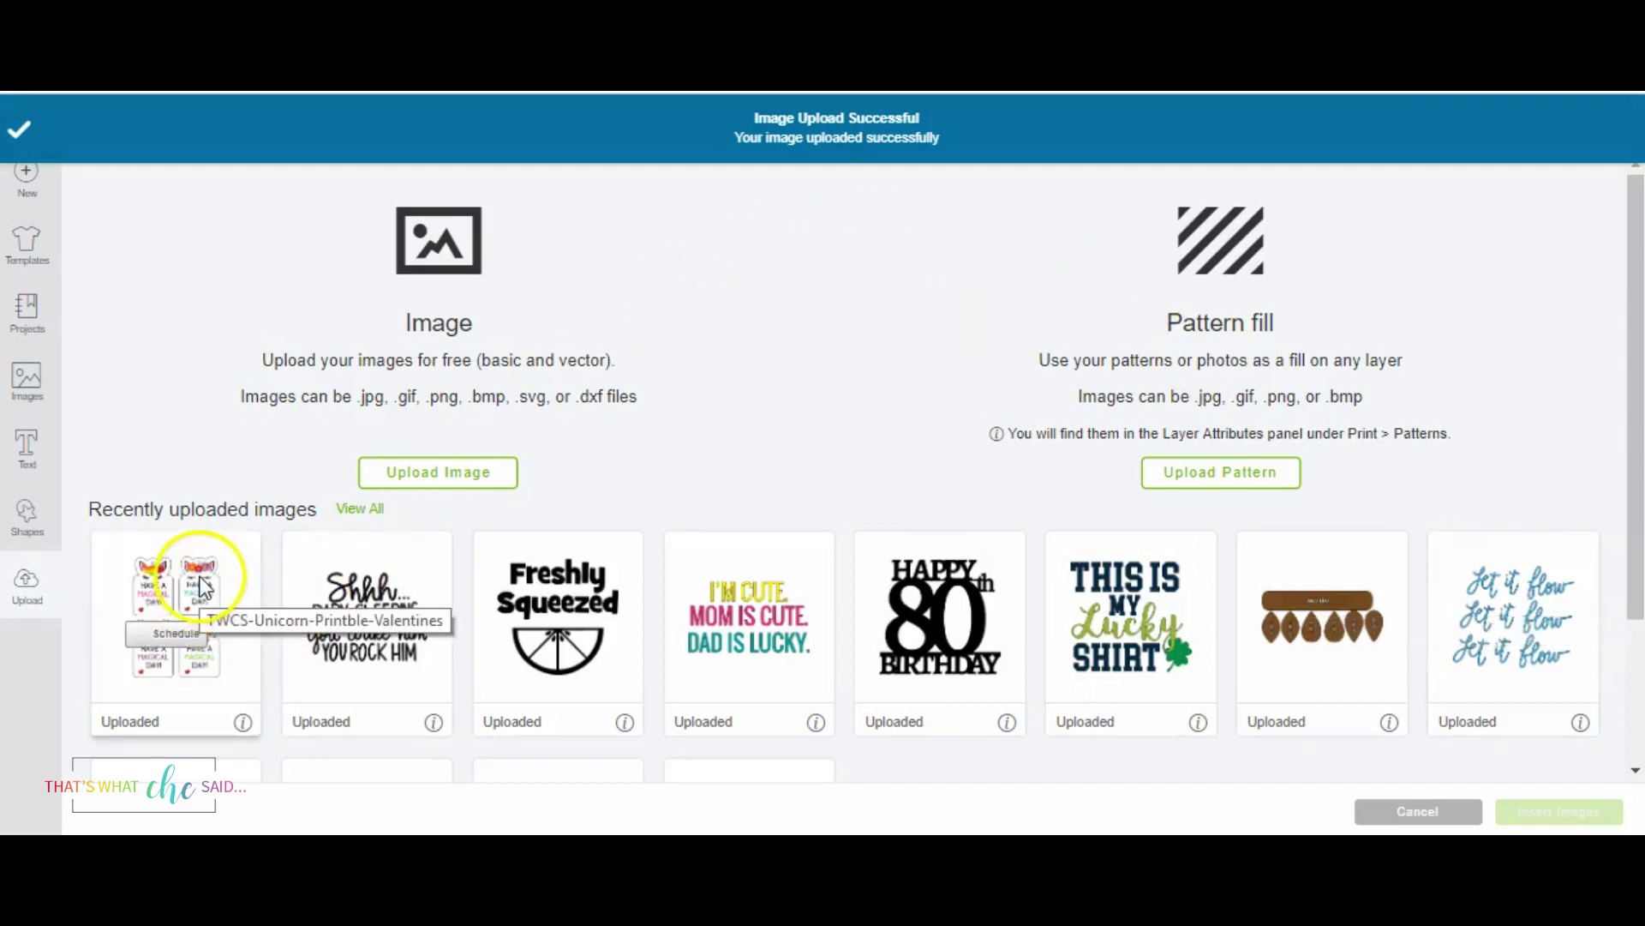
Insert the uploaded unicorn sheet from Recently uploaded images onto the canvas
{"action": "left_click", "coordinate": [226, 568]}
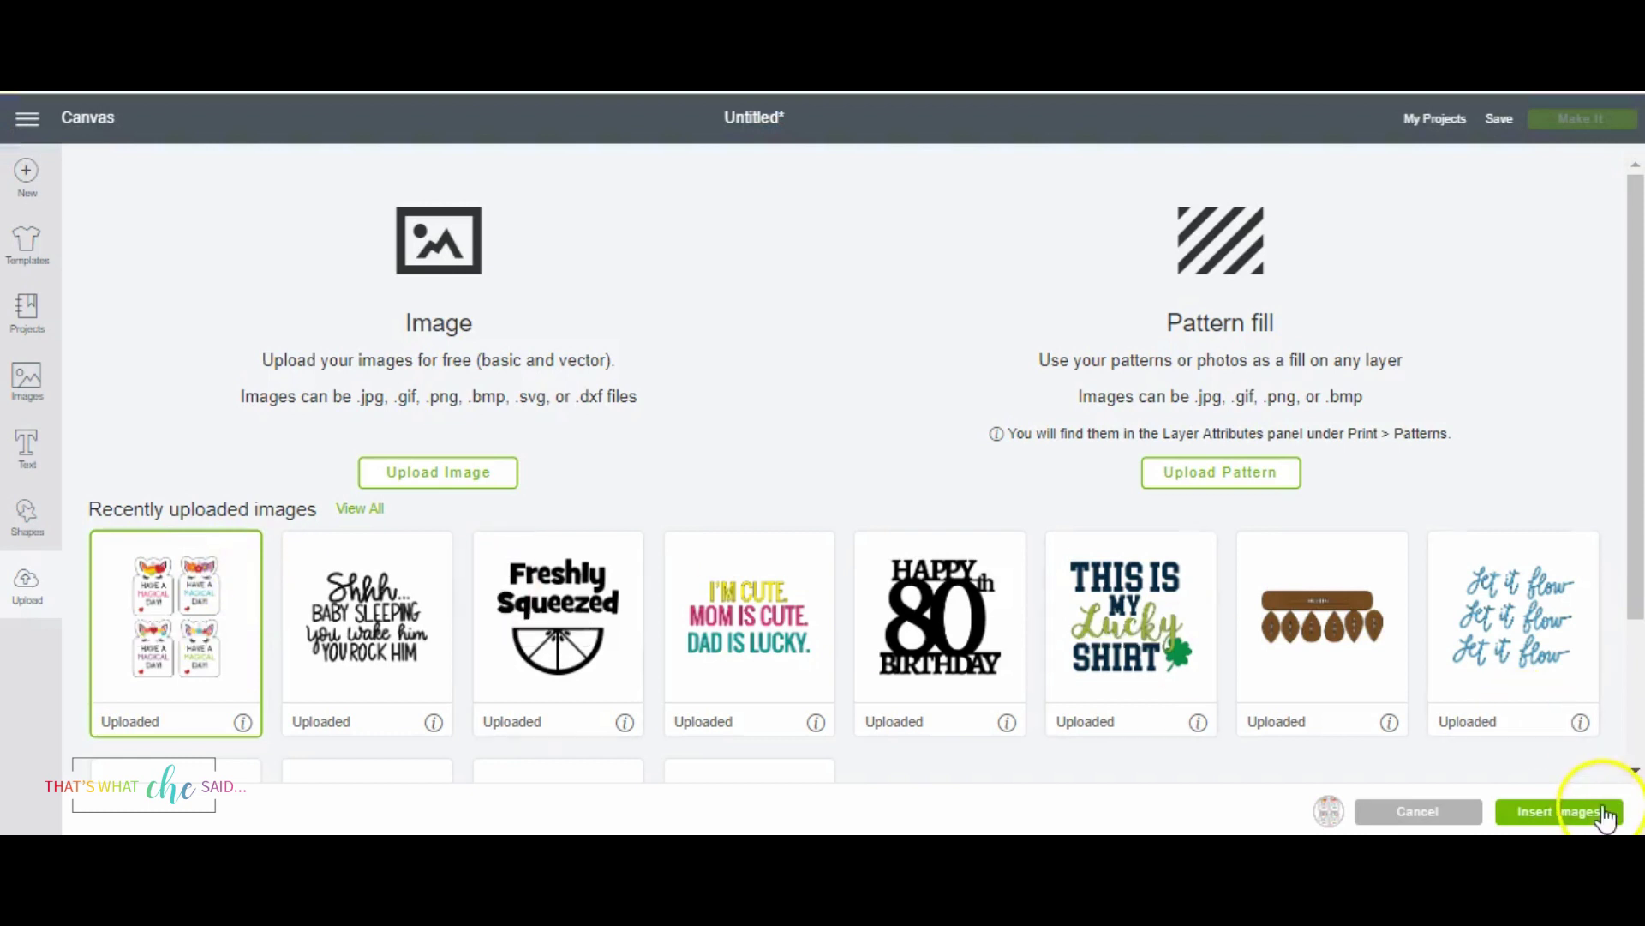
{"action": "left_click", "coordinate": [1569, 811]}
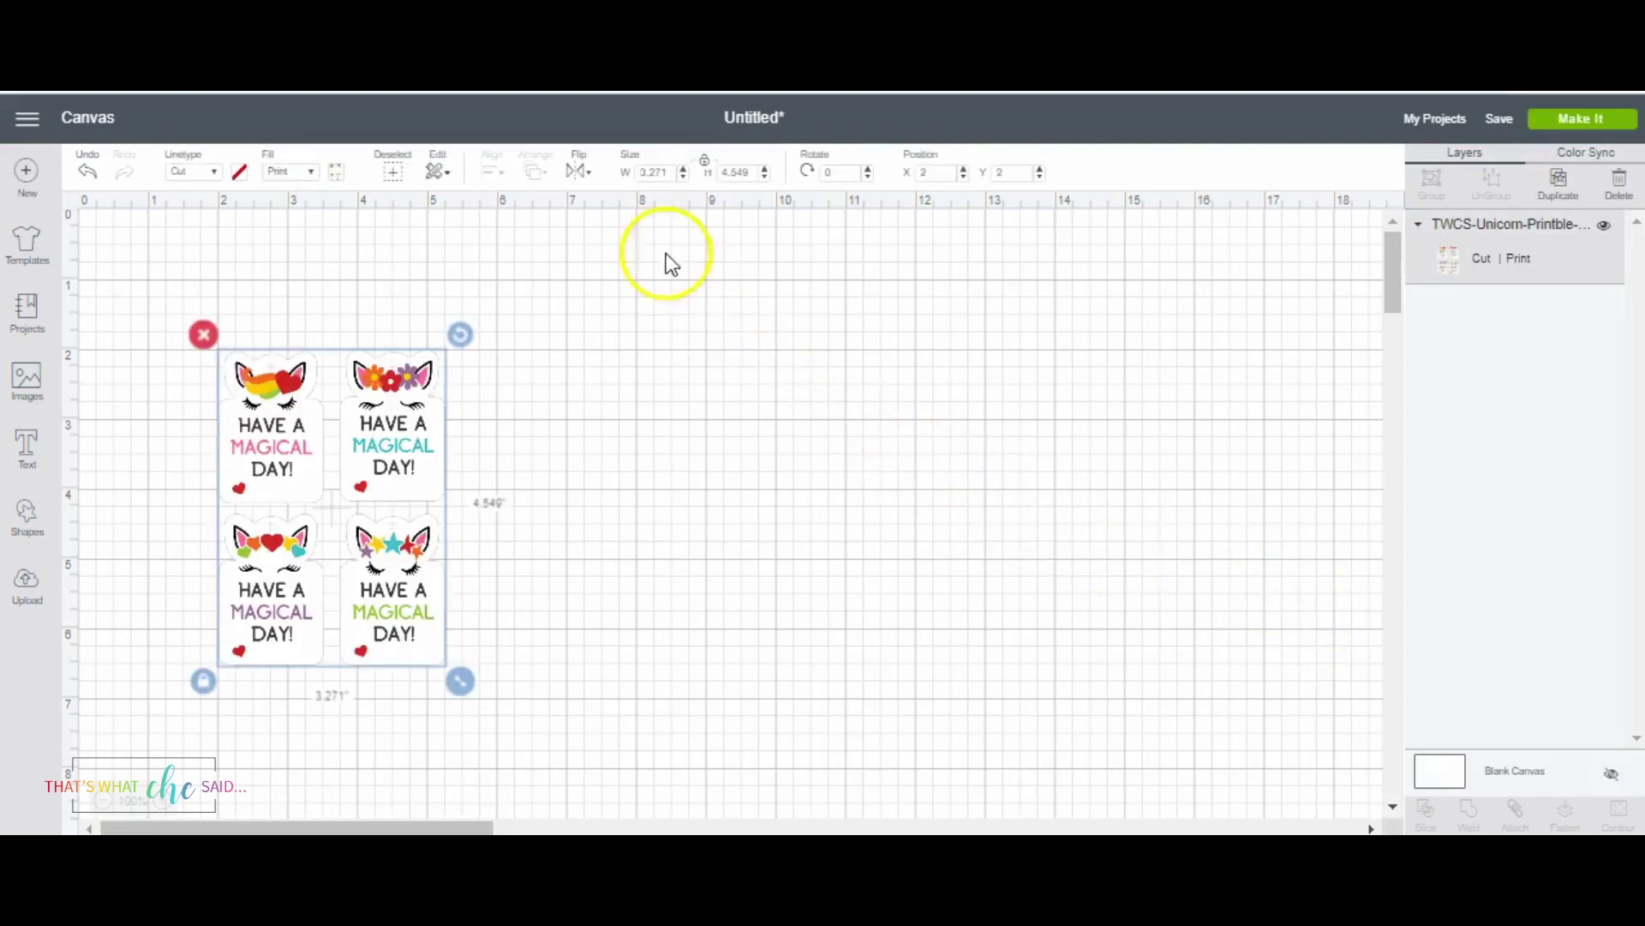
Resize the unicorn tag group to a height of 9.25 in
{"action": "left_click", "coordinate": [742, 171]}
{"action": "left_click", "coordinate": [703, 163]}
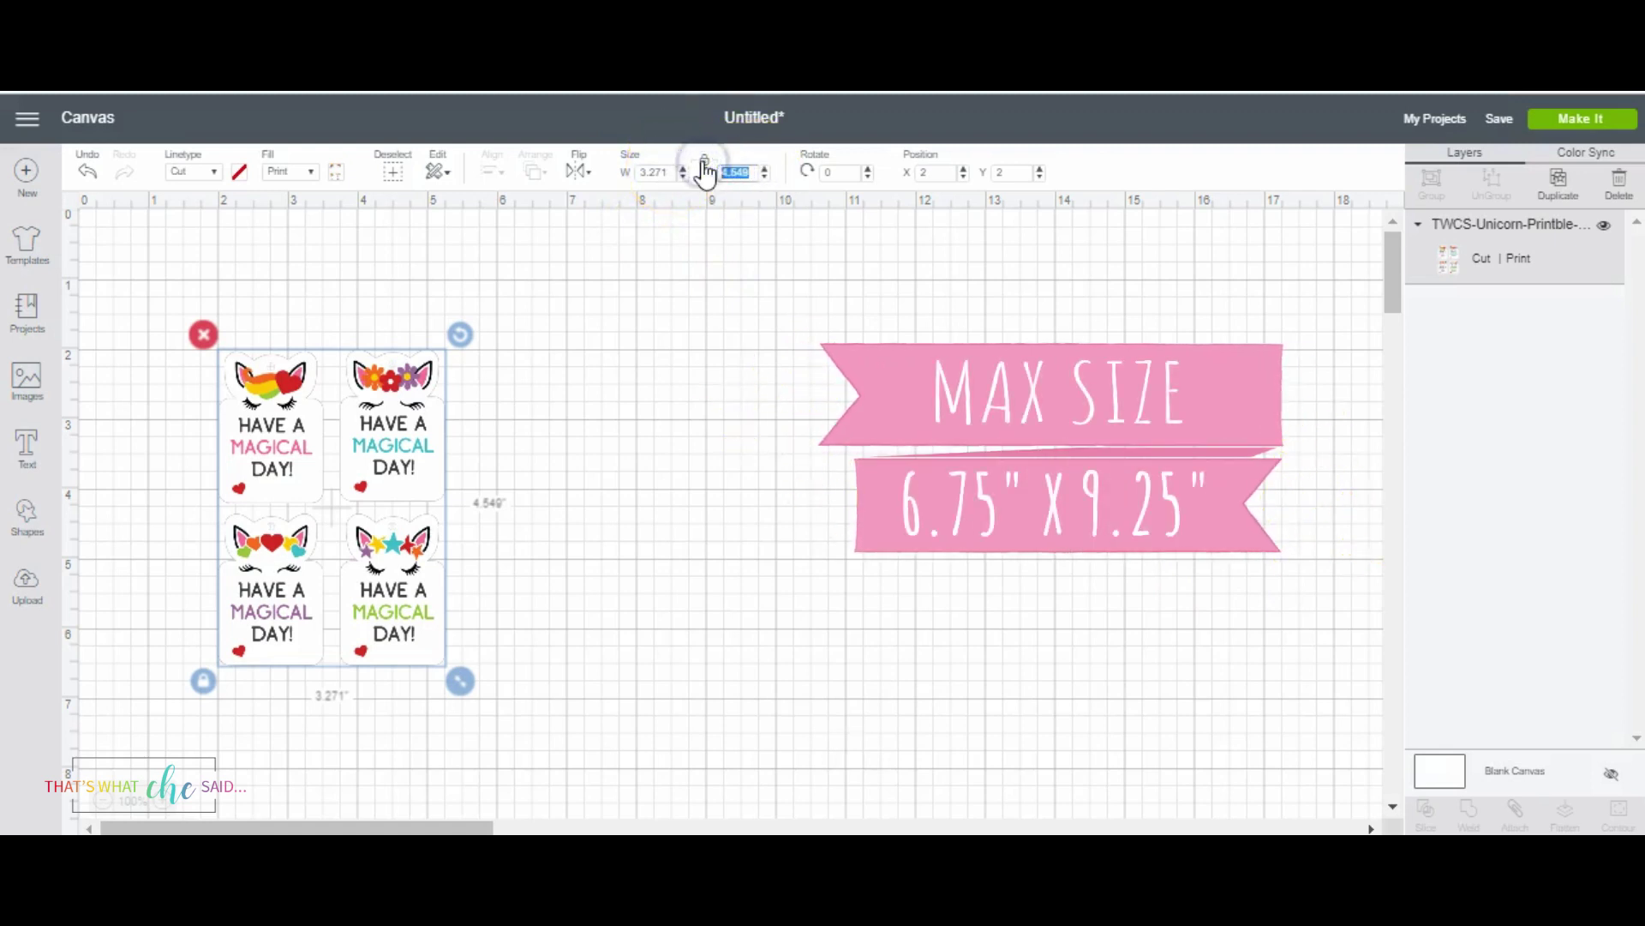
{"action": "type", "text": "9.25"}
{"action": "left_click", "coordinate": [700, 348]}
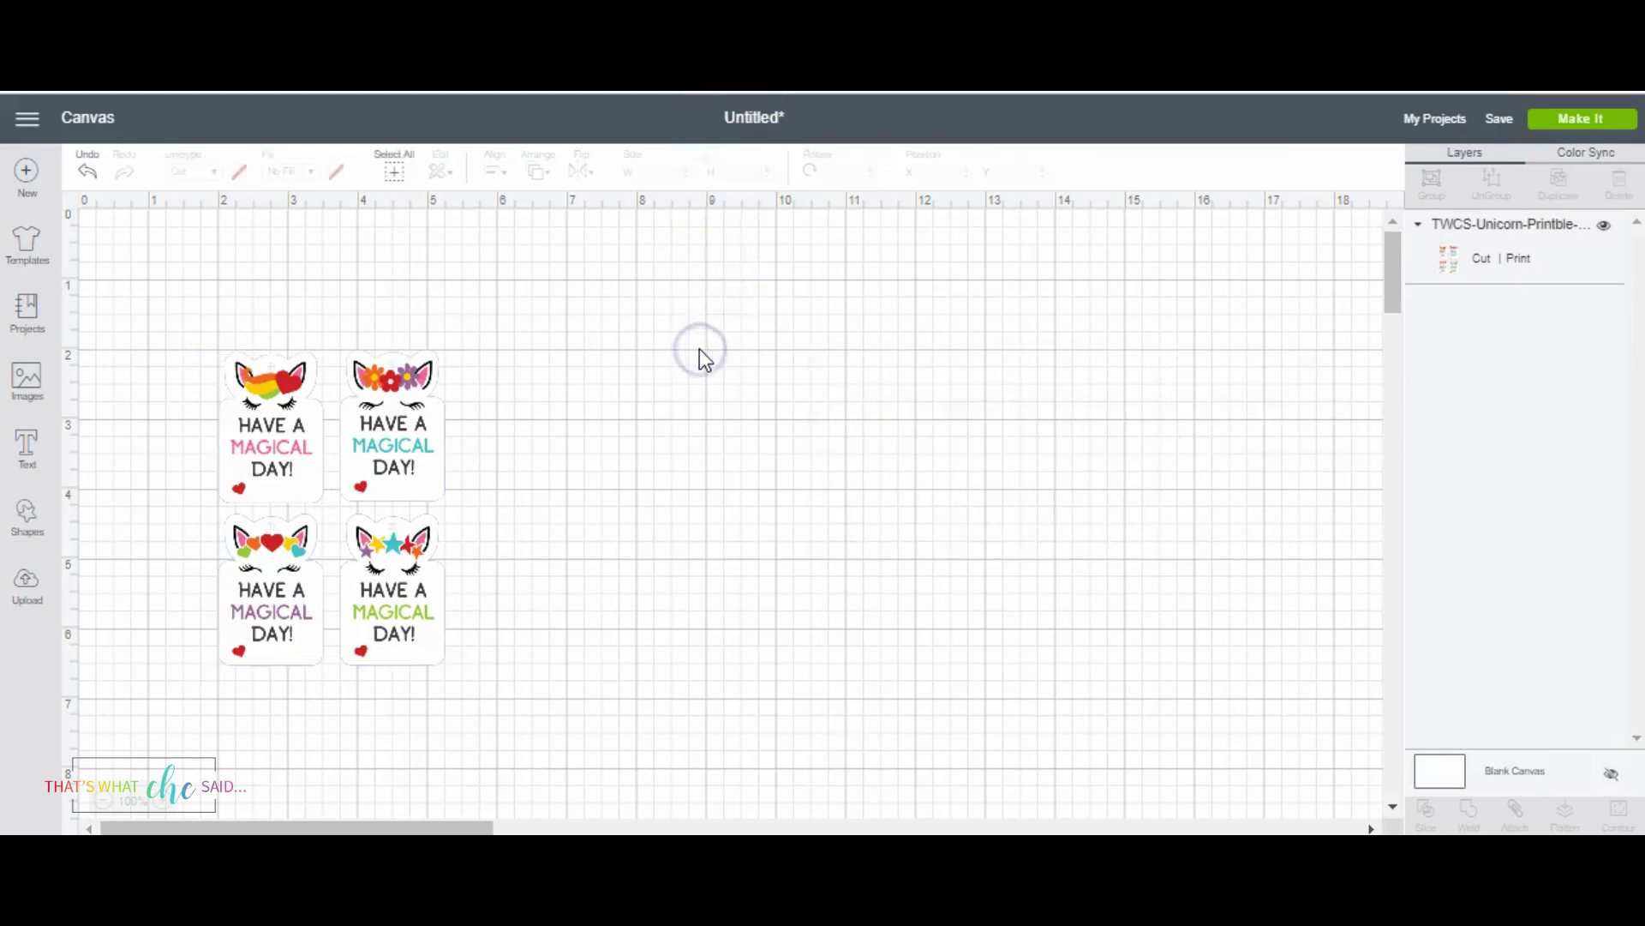
{"action": "left_click", "coordinate": [390, 410]}
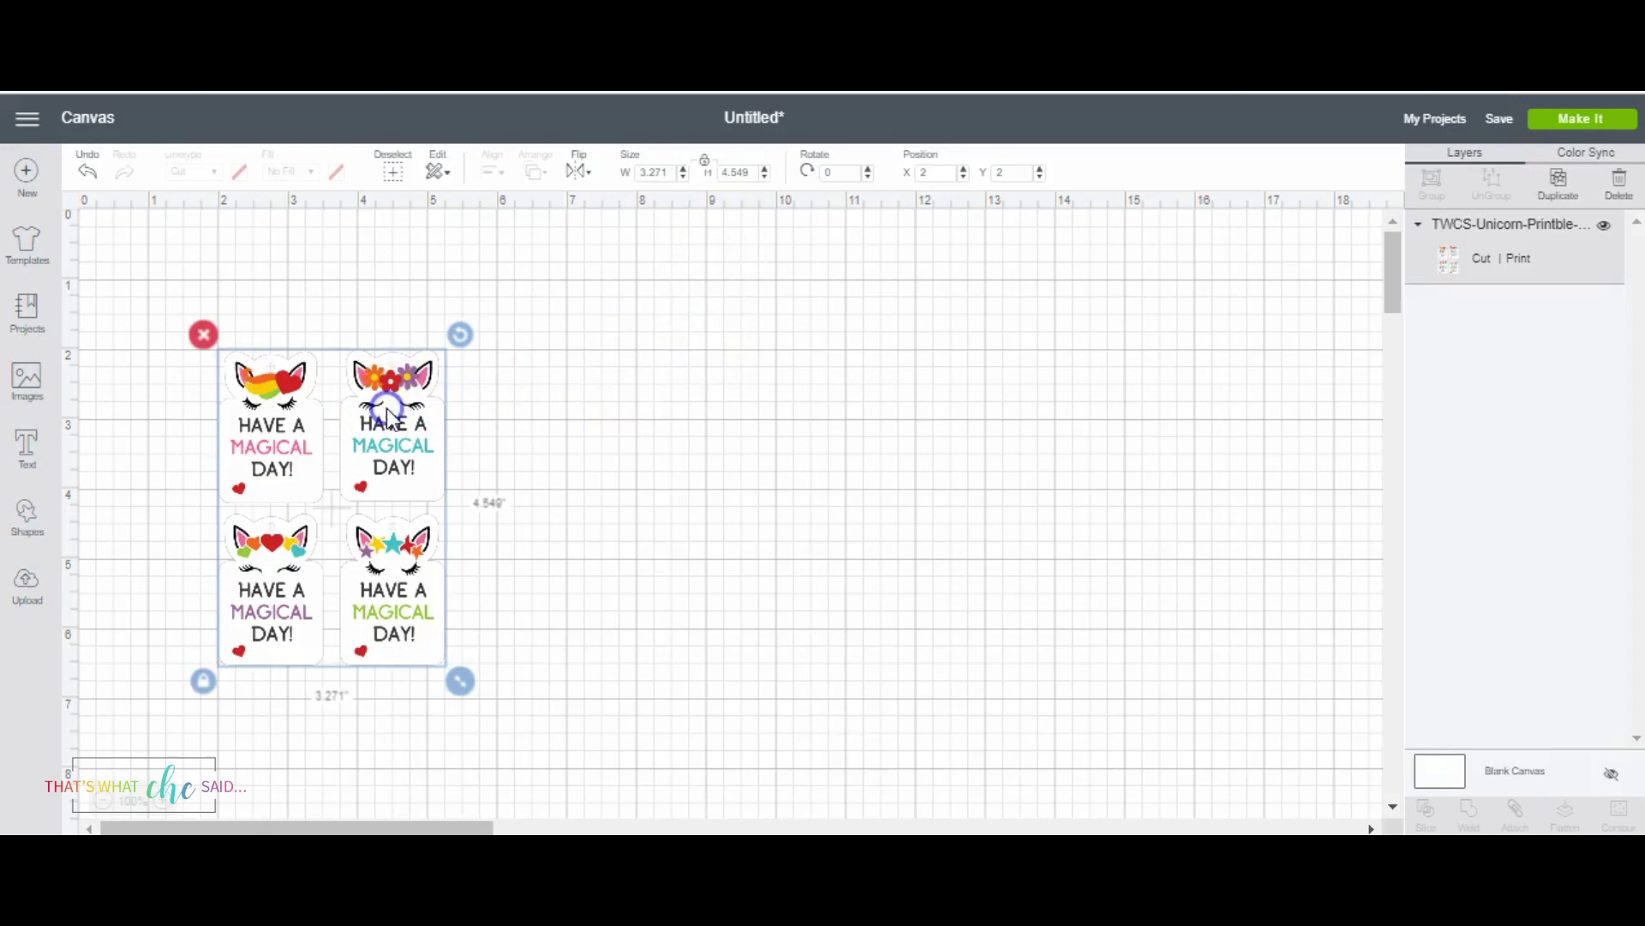
{"action": "left_click", "coordinate": [753, 174]}
{"action": "type", "text": "9.25"}
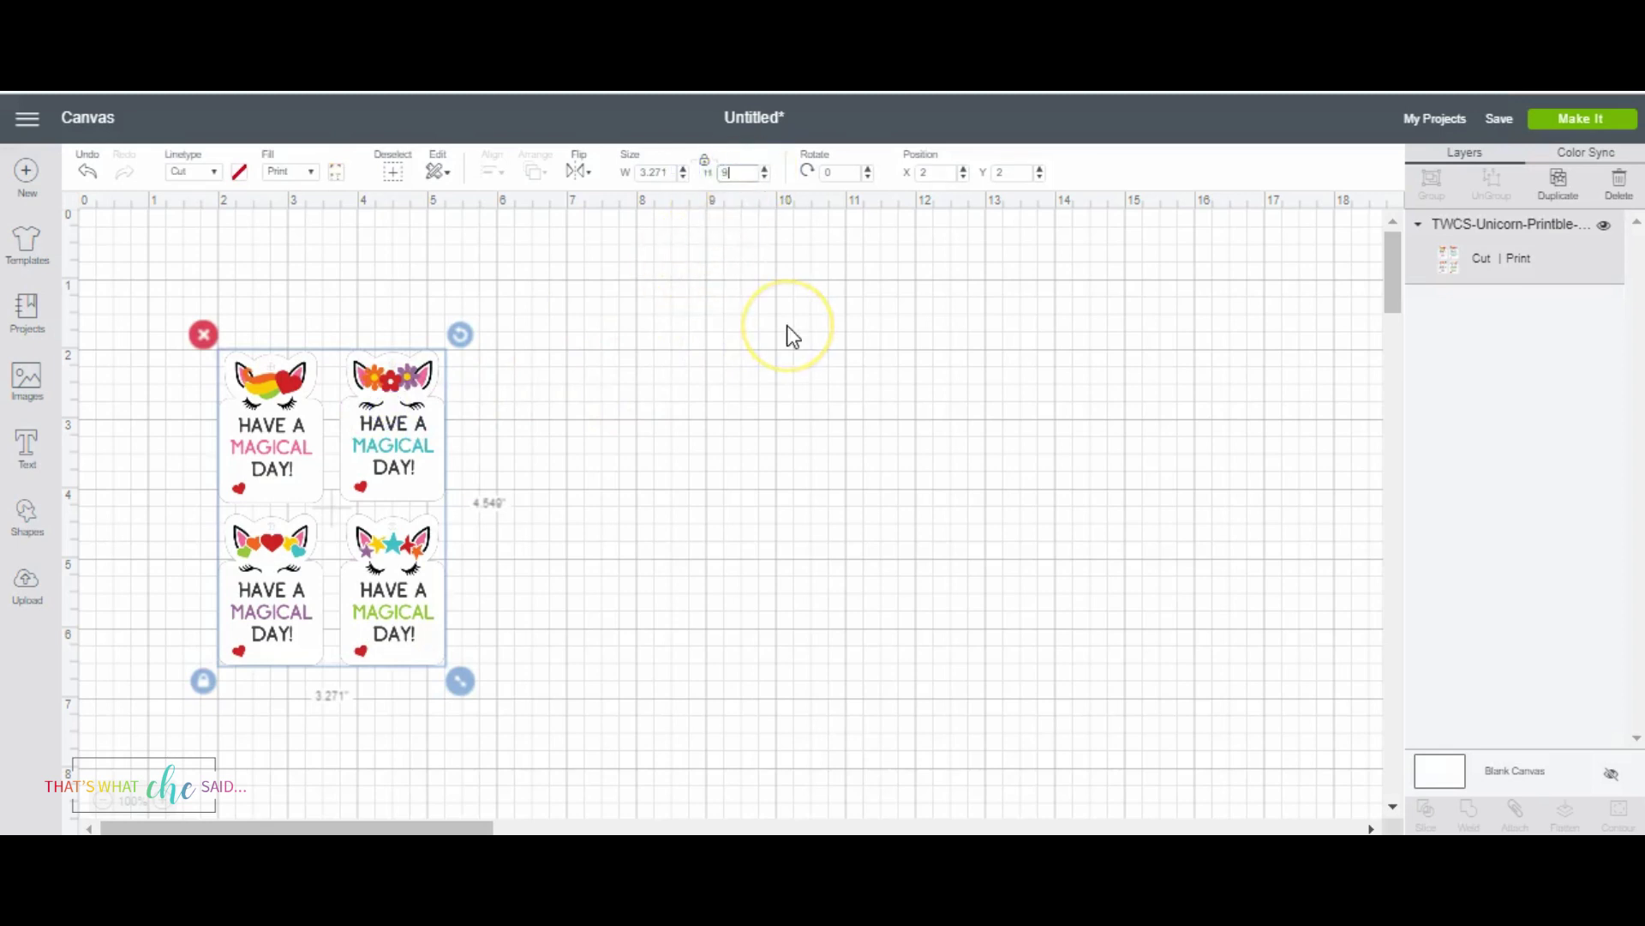
{"action": "key", "text": "Return"}
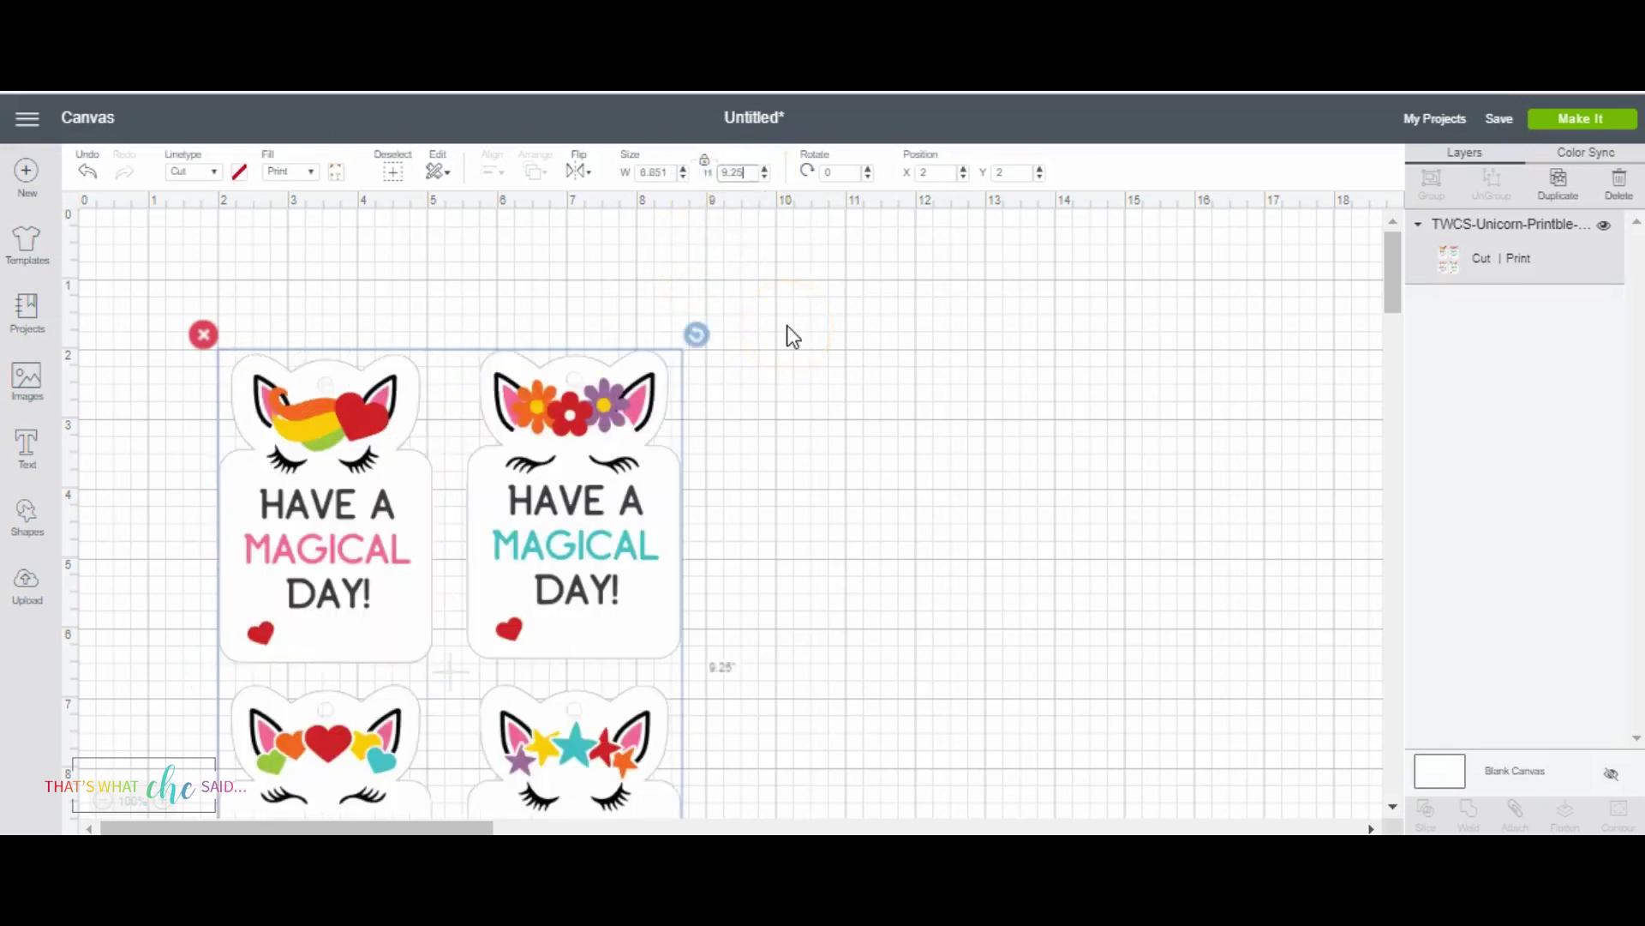
Drag the resized unicorn sheet to the canvas's top-left corner
{"action": "left_click", "coordinate": [649, 213]}
{"action": "left_click_drag", "start_coordinate": [645, 353], "coordinate": [509, 300]}
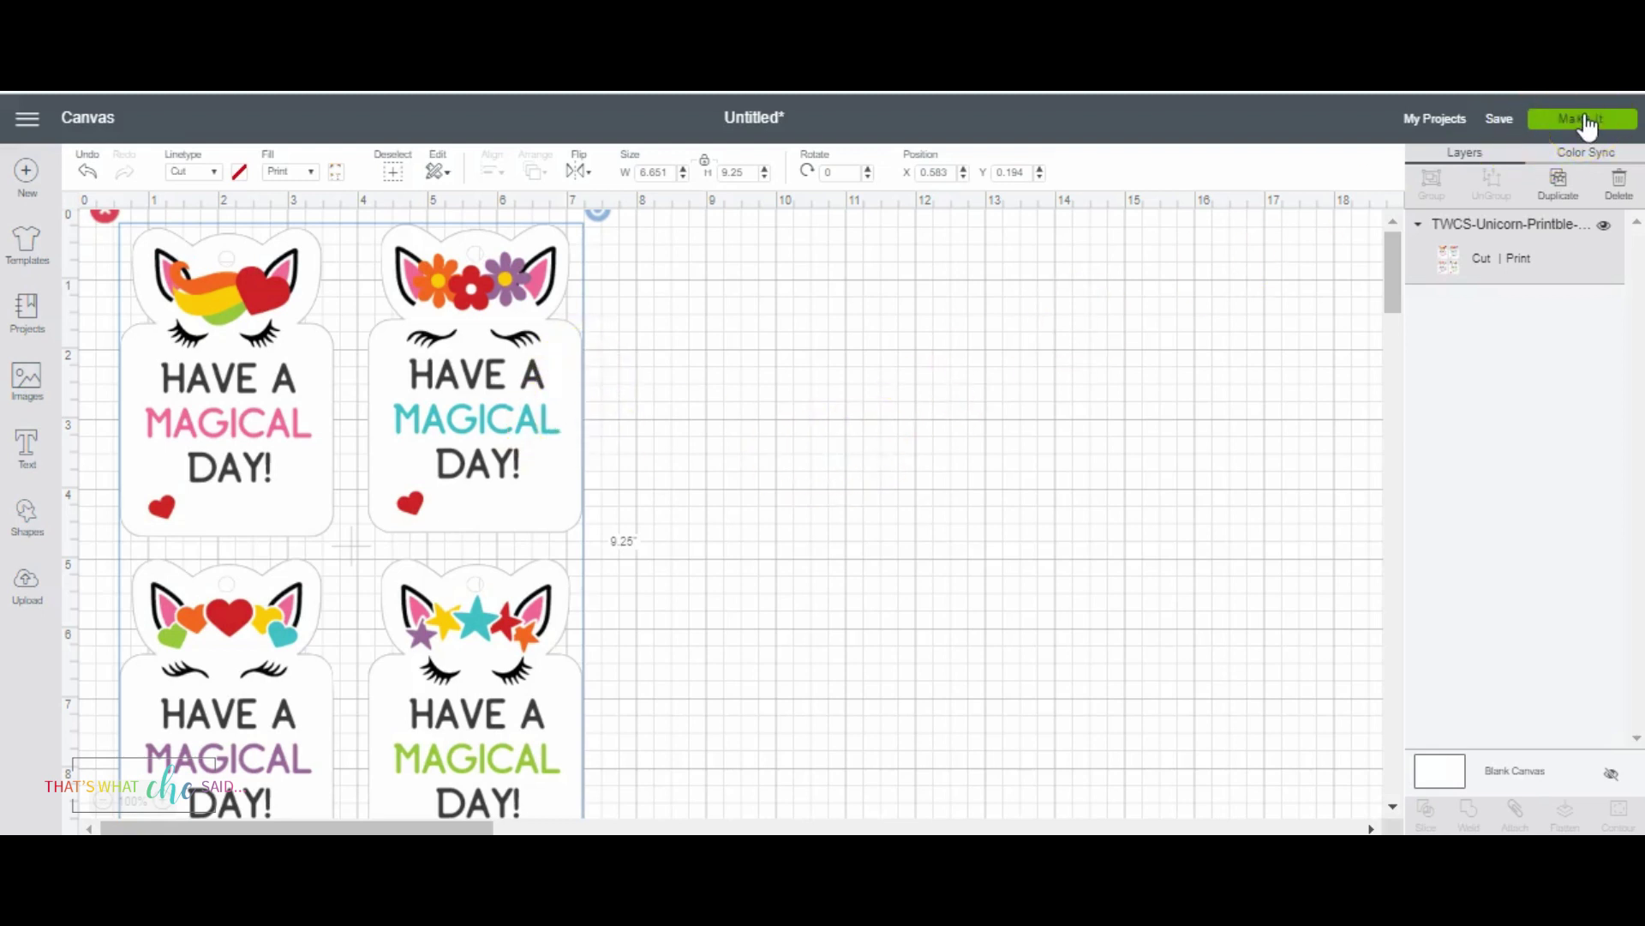
{"action": "left_click", "coordinate": [1513, 223]}
Open the Prepare screen and review the unicorn sheet on its mat preview
{"action": "left_click", "coordinate": [1570, 120]}
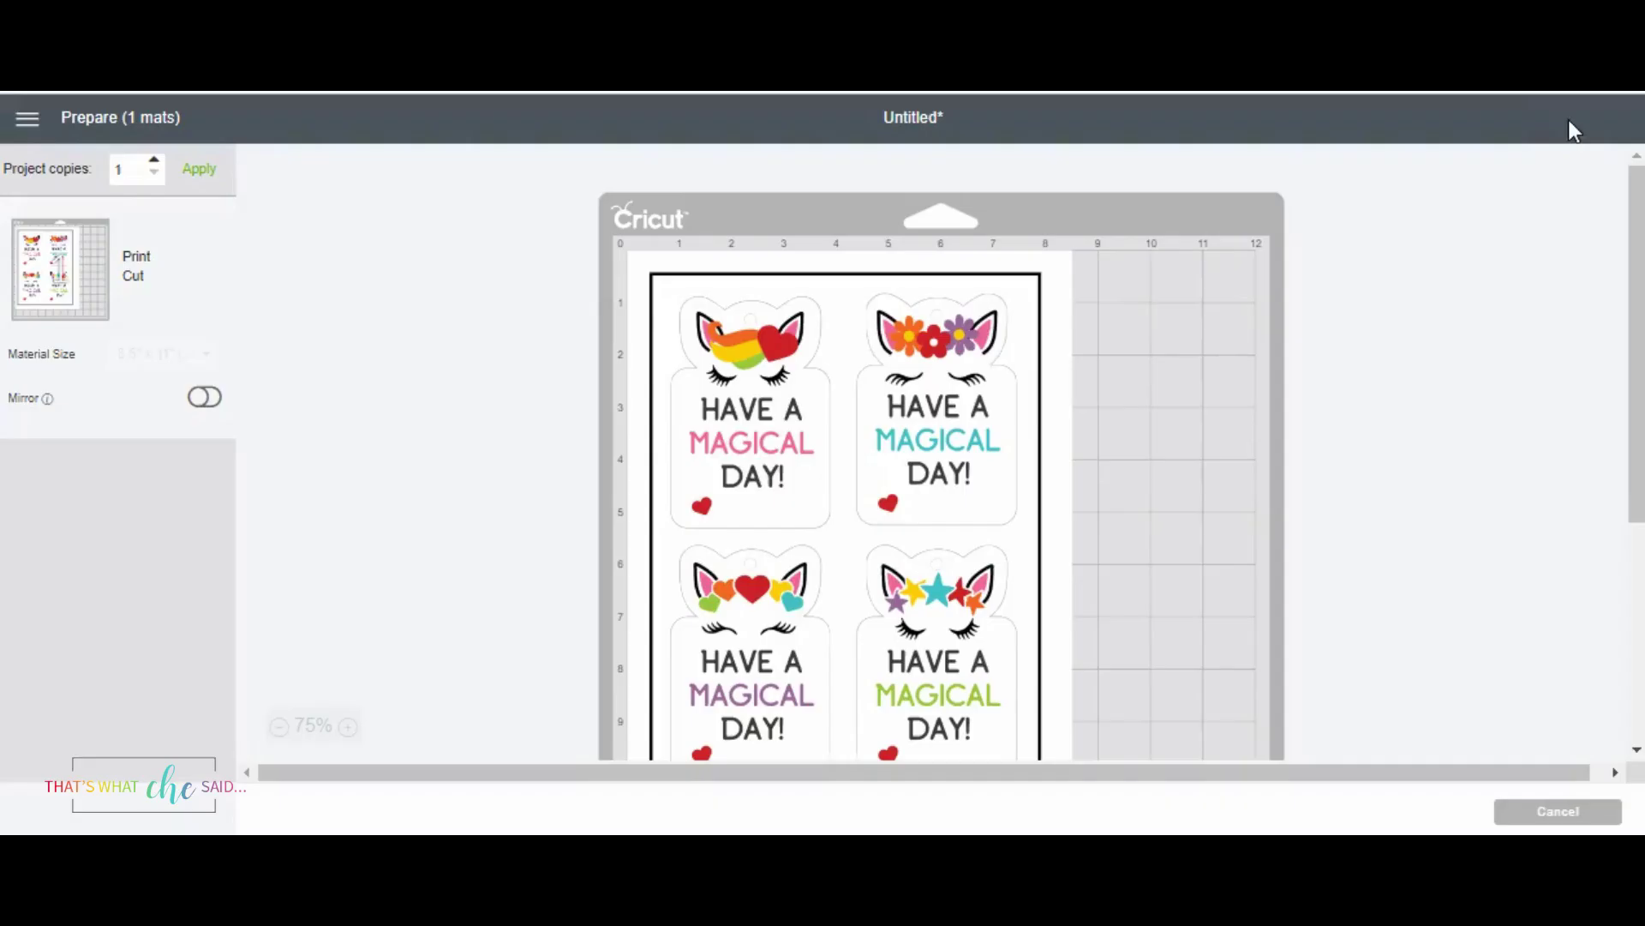
{"action": "scroll", "coordinate": [1136, 399], "scroll_direction": "down", "scroll_amount": 3}
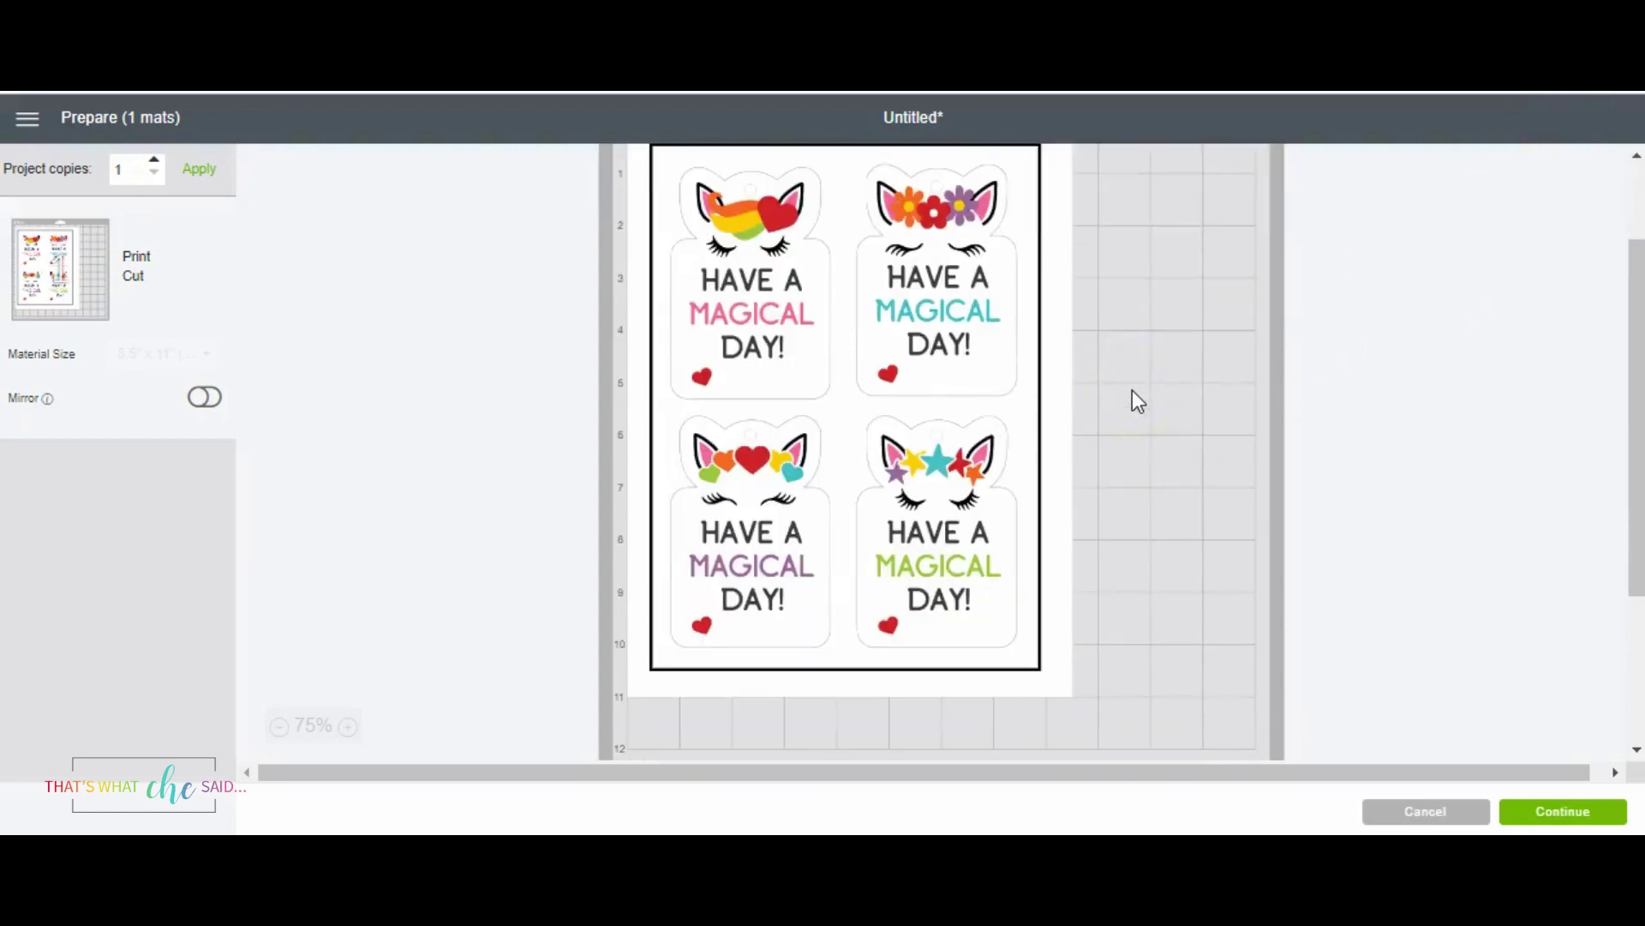
{"action": "scroll", "coordinate": [1133, 391], "scroll_direction": "up", "scroll_amount": 3}
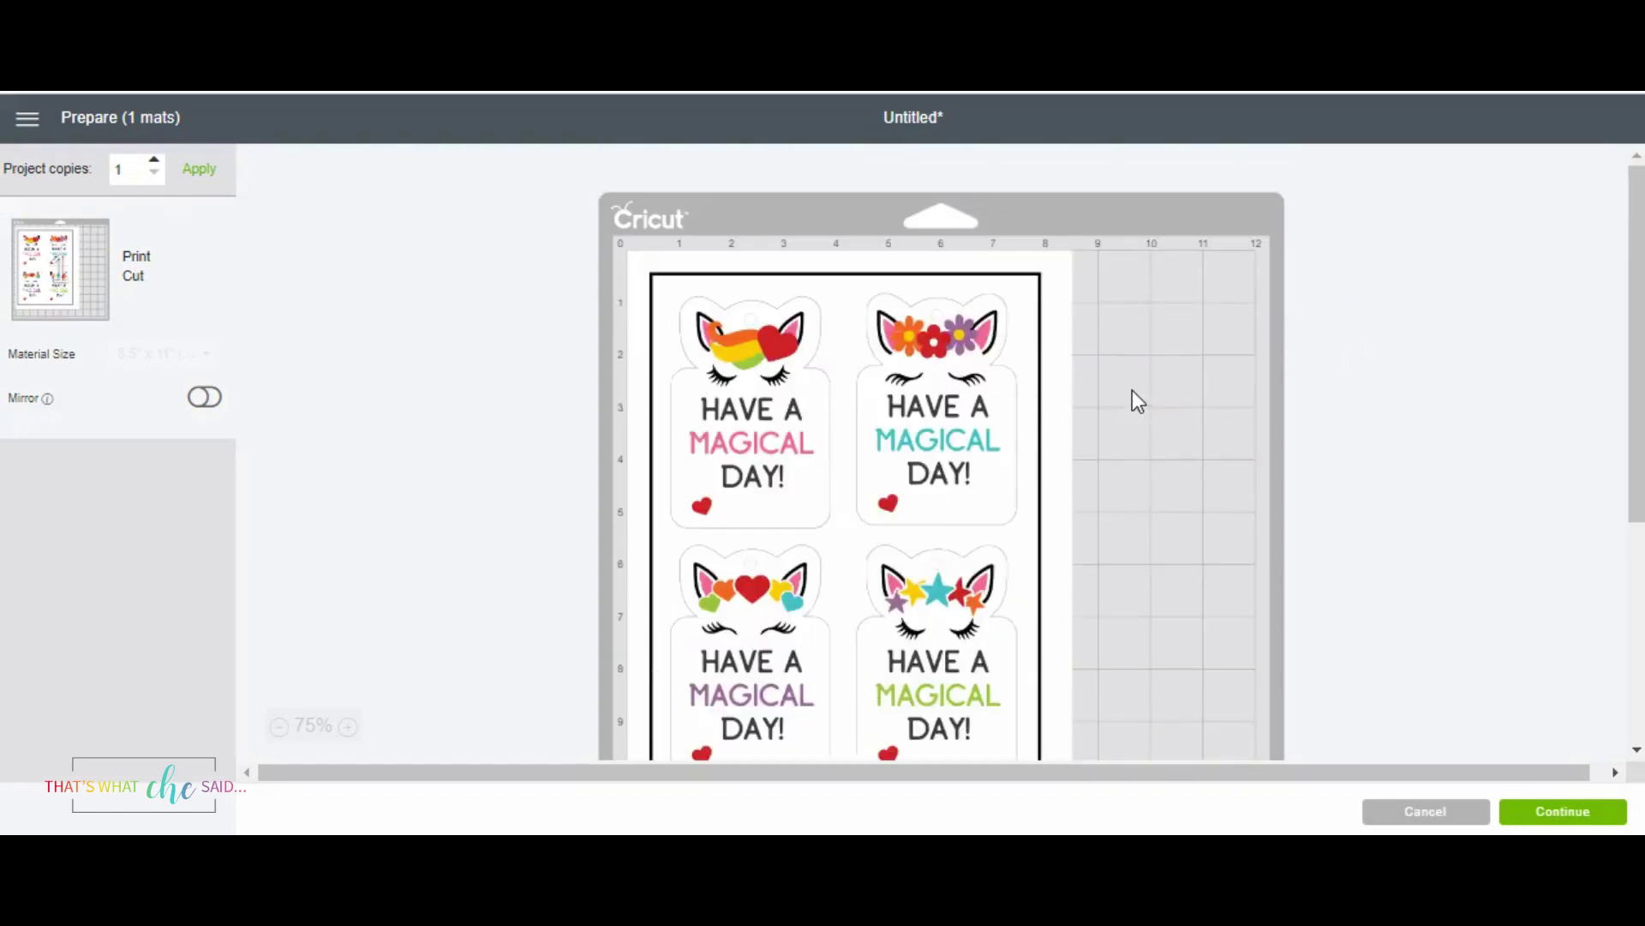
{"action": "left_click_drag", "start_coordinate": [1065, 286], "coordinate": [590, 338]}
Connect the Cricut Maker and print the unicorn sticker sheet with bleed on
{"action": "left_click", "coordinate": [1562, 810]}
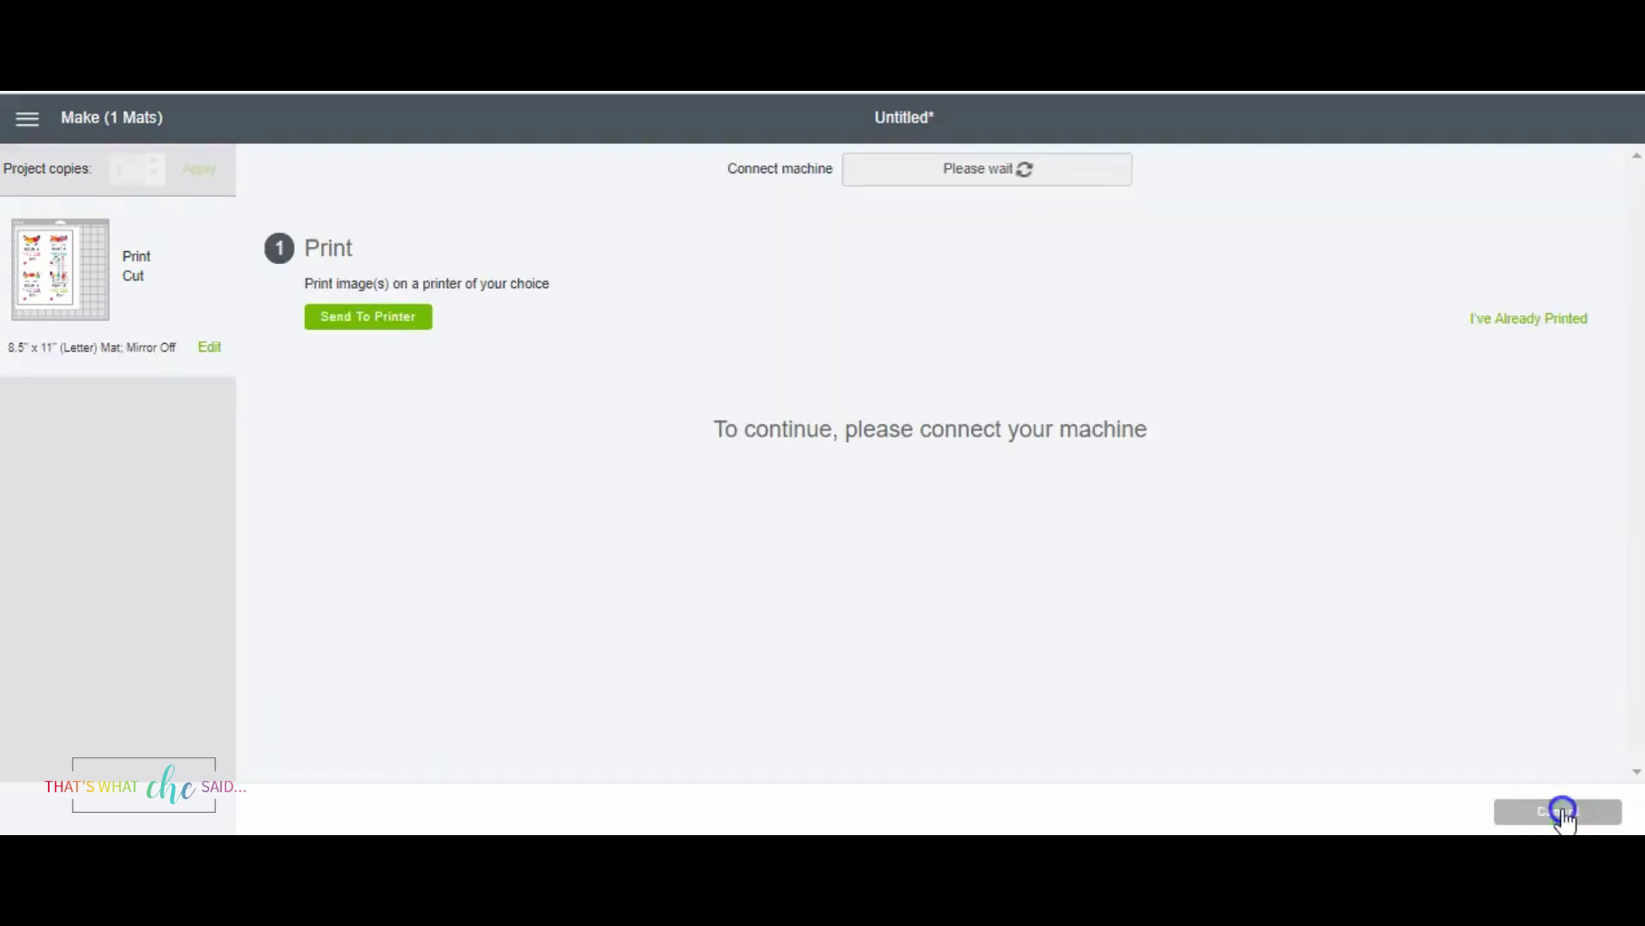
{"action": "left_click", "coordinate": [917, 169]}
{"action": "left_click", "coordinate": [883, 230]}
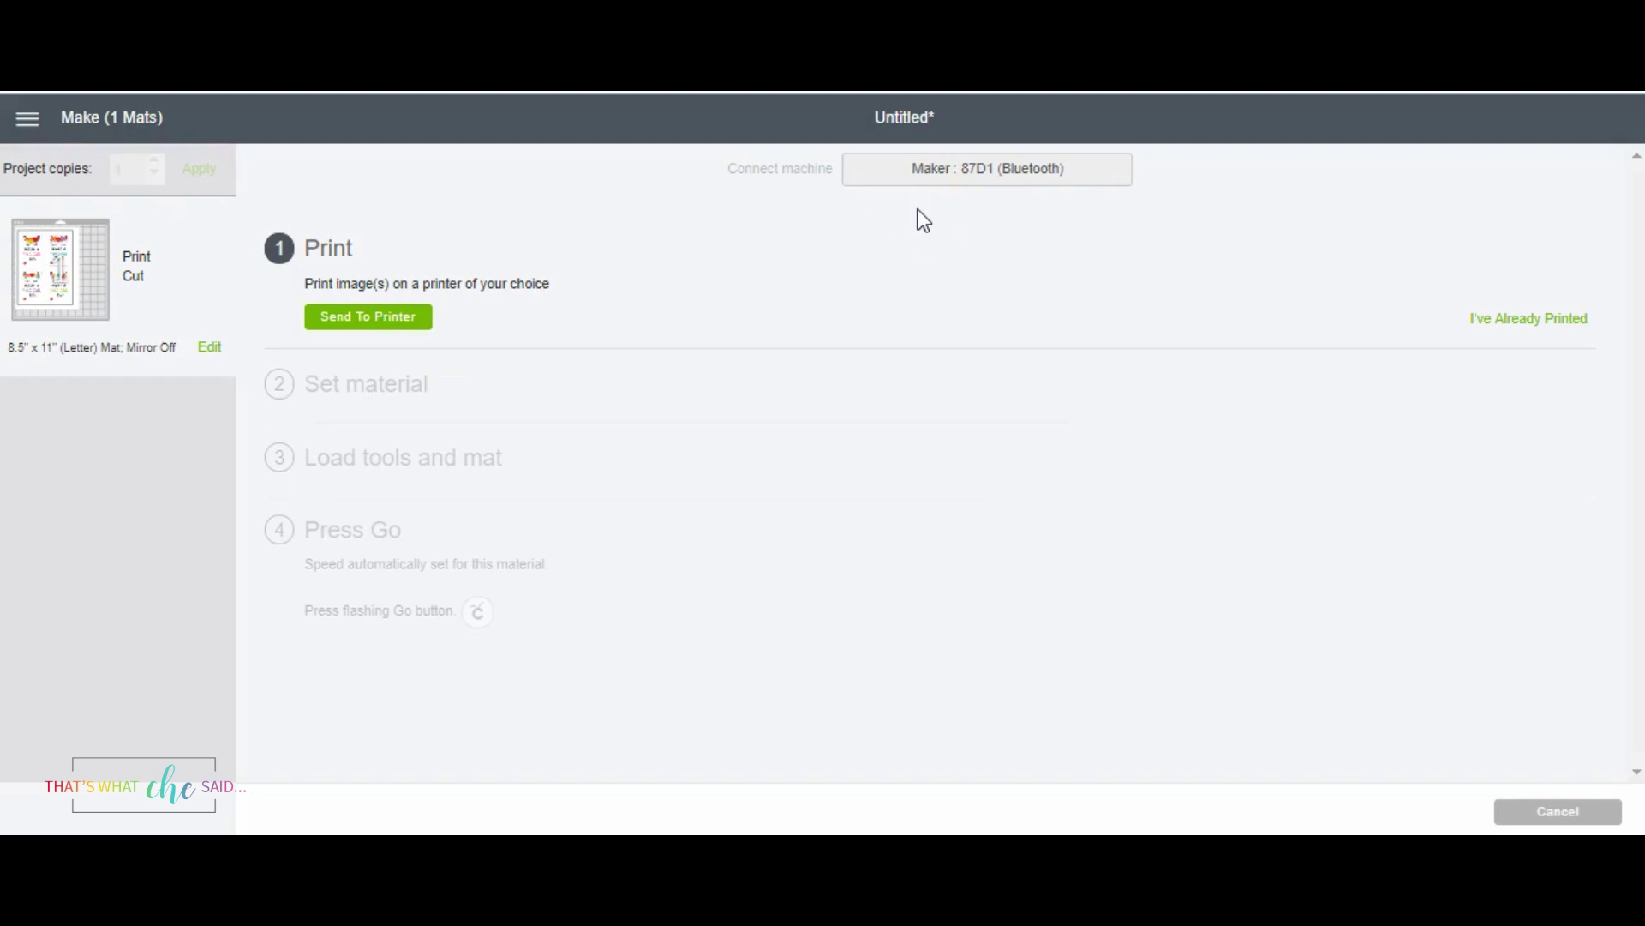
{"action": "left_click", "coordinate": [339, 318]}
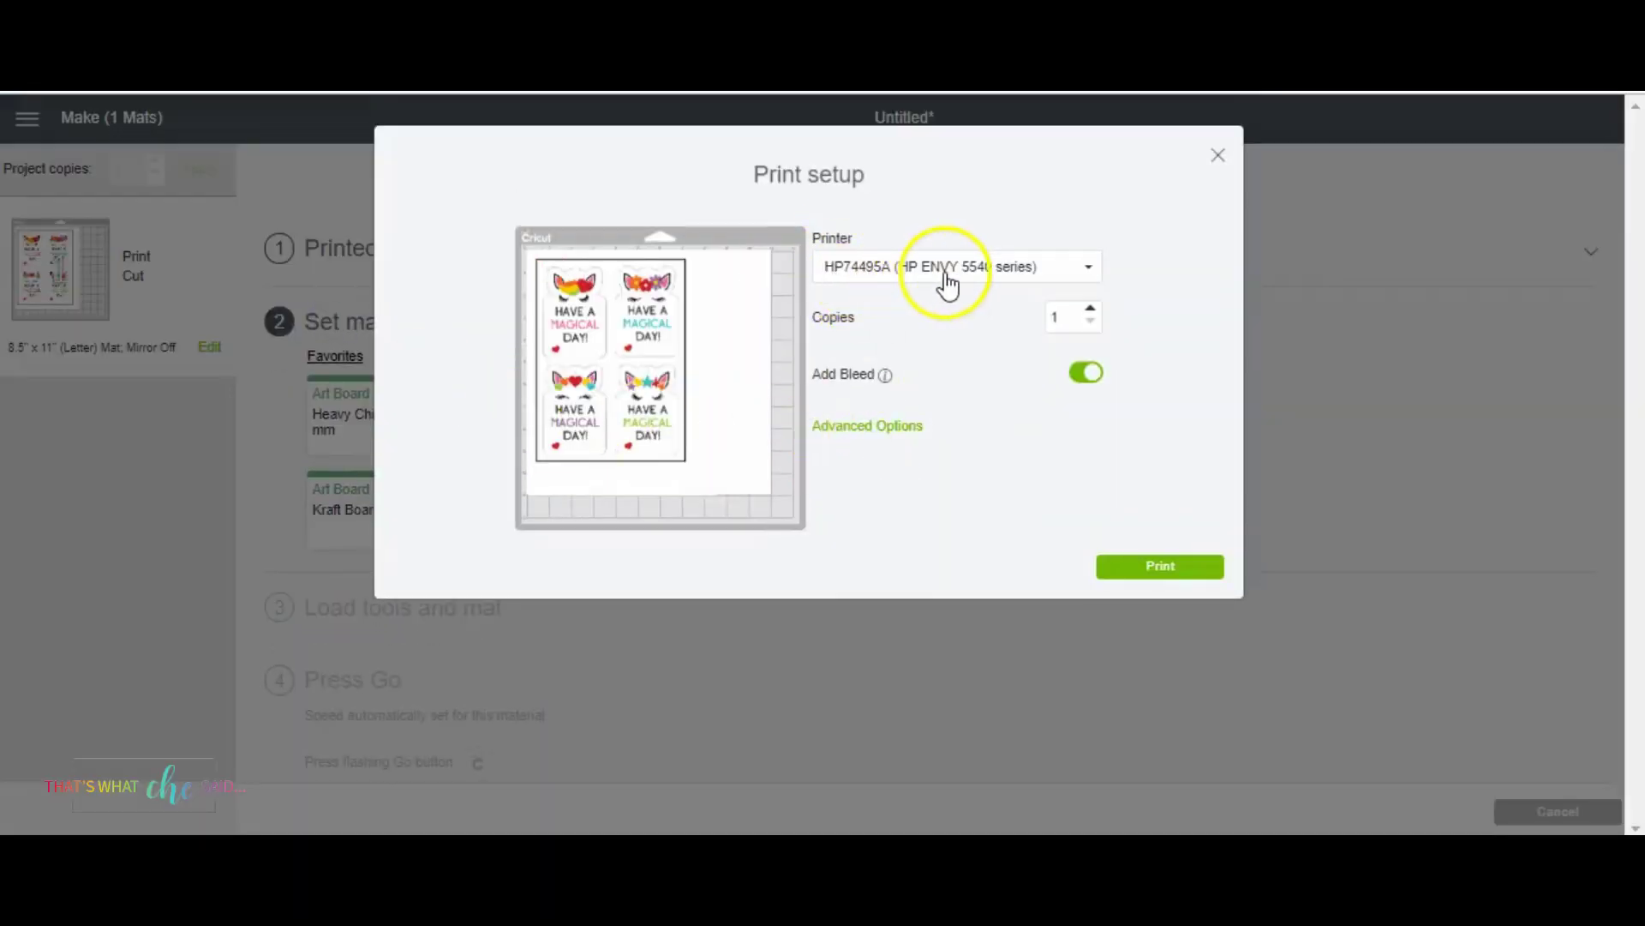
{"action": "left_click", "coordinate": [1056, 317]}
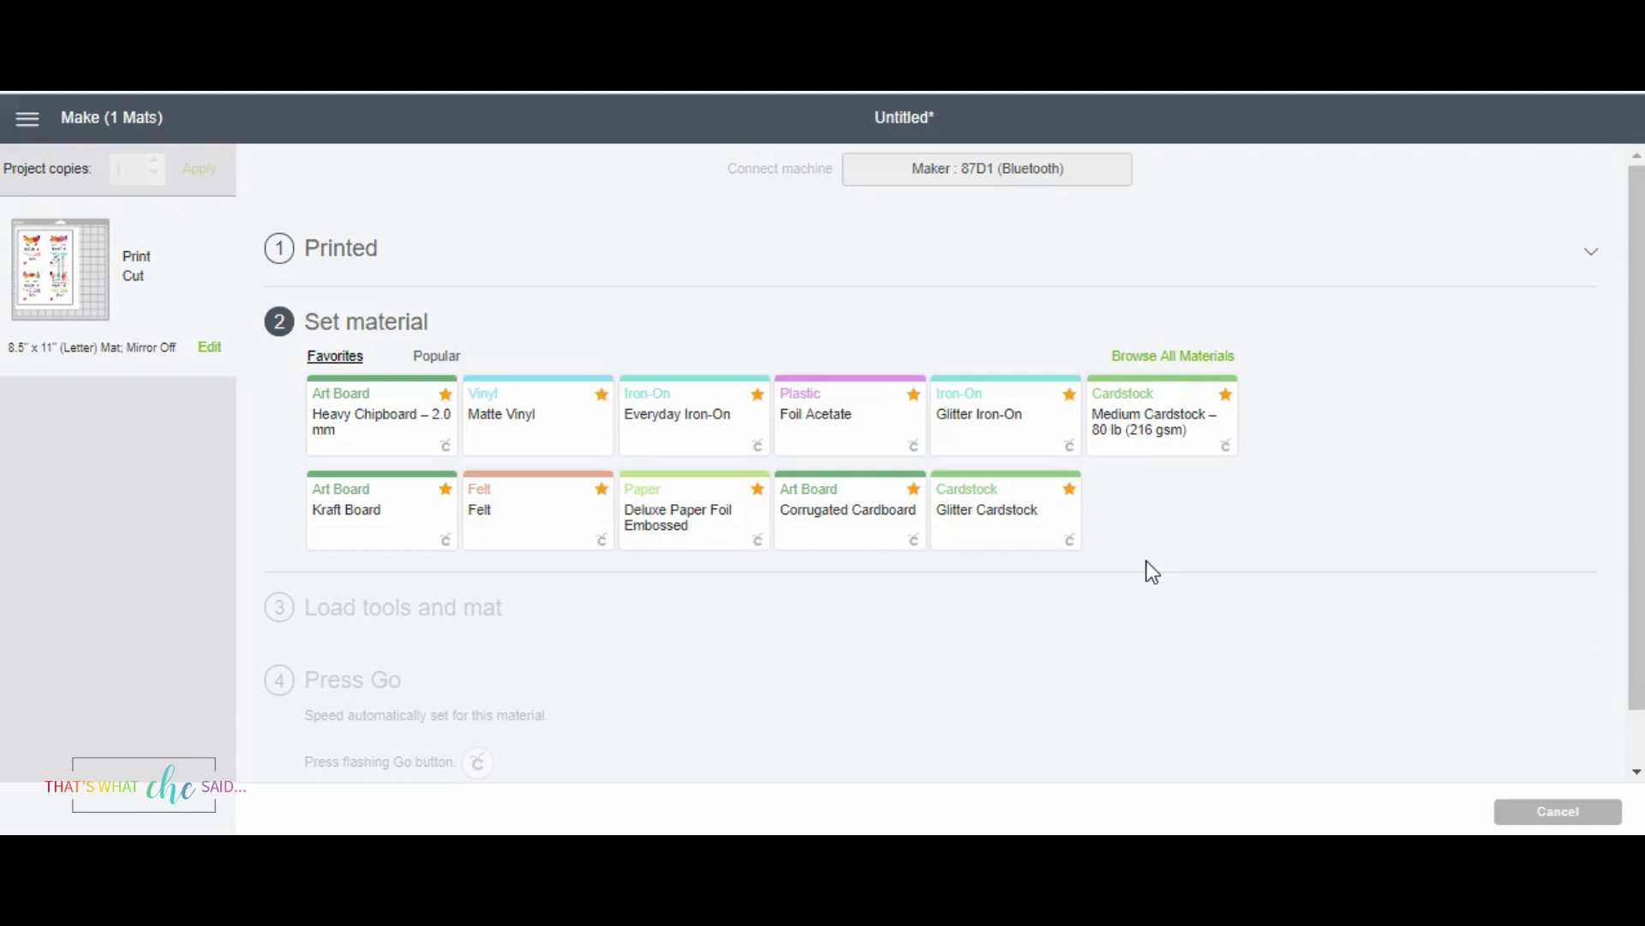
Select Medium Cardstock – 80 lb as the material
{"action": "left_click", "coordinate": [1157, 403]}
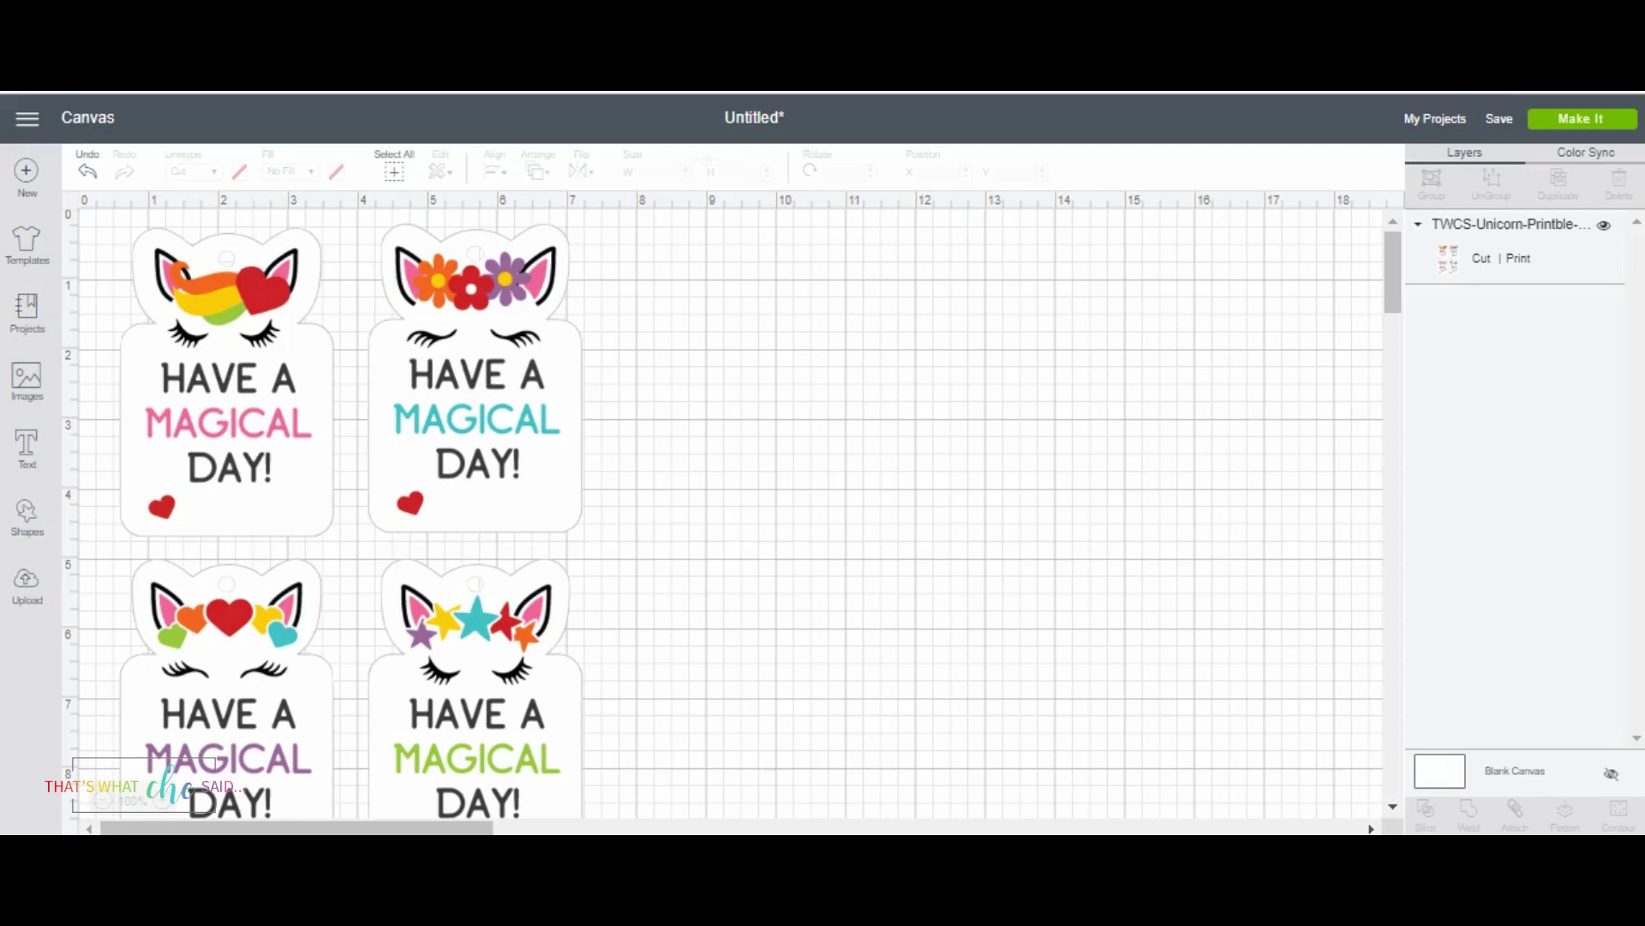
Delete the unicorn tags and load the Back To School - Bus image for upload
{"action": "left_click", "coordinate": [433, 380]}
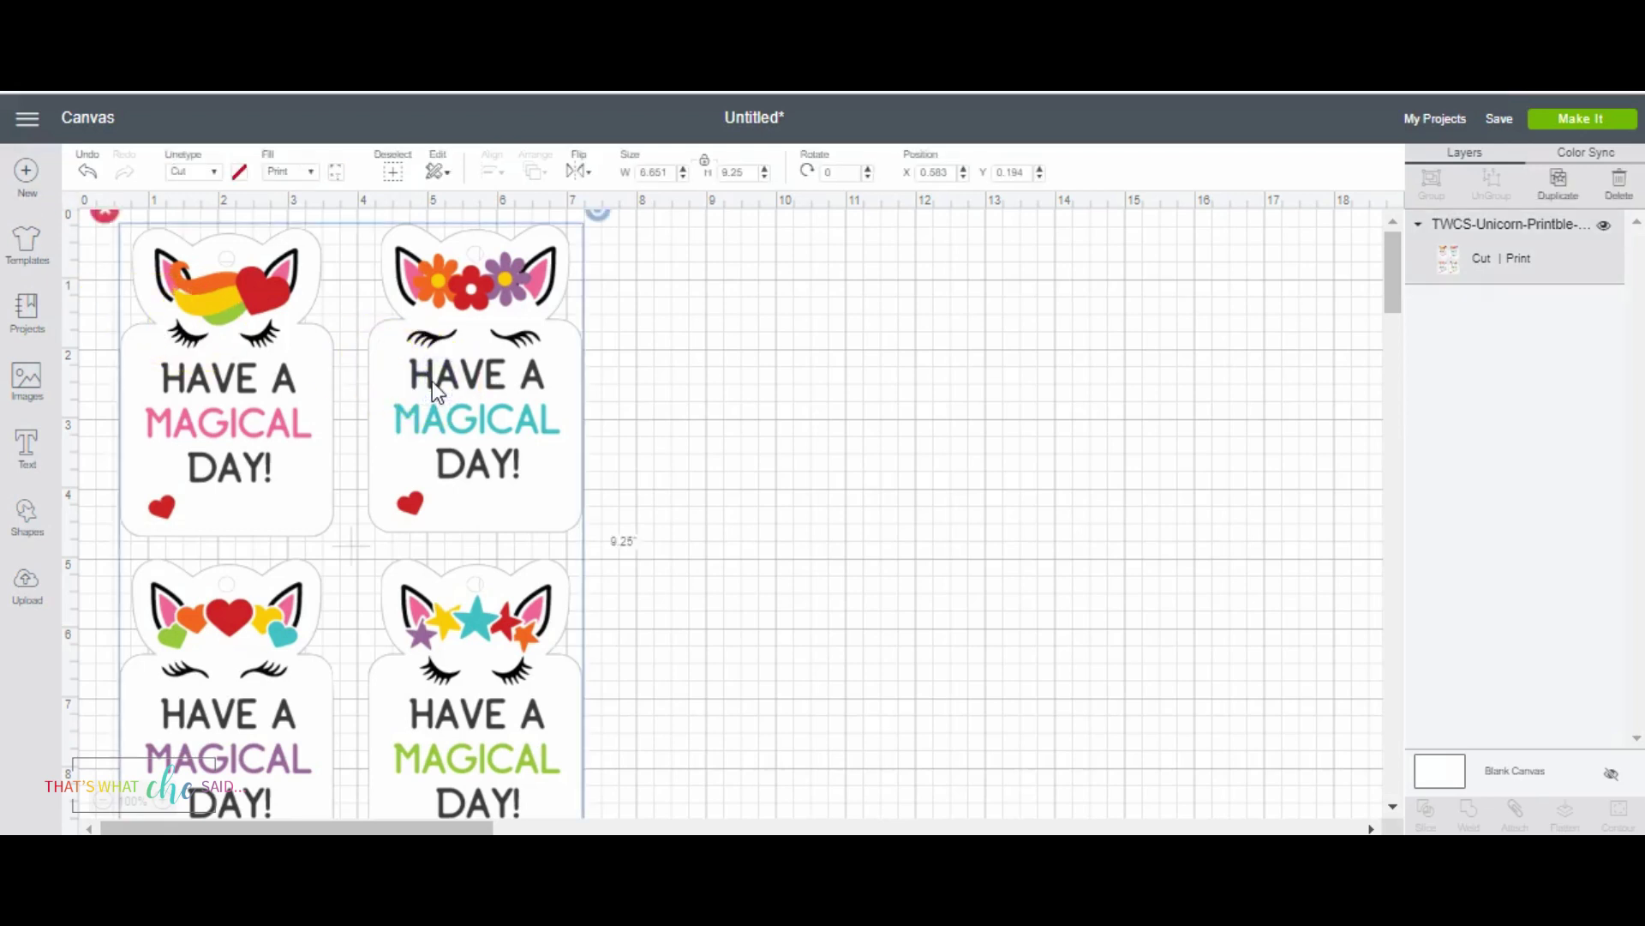
{"action": "key", "text": "Delete"}
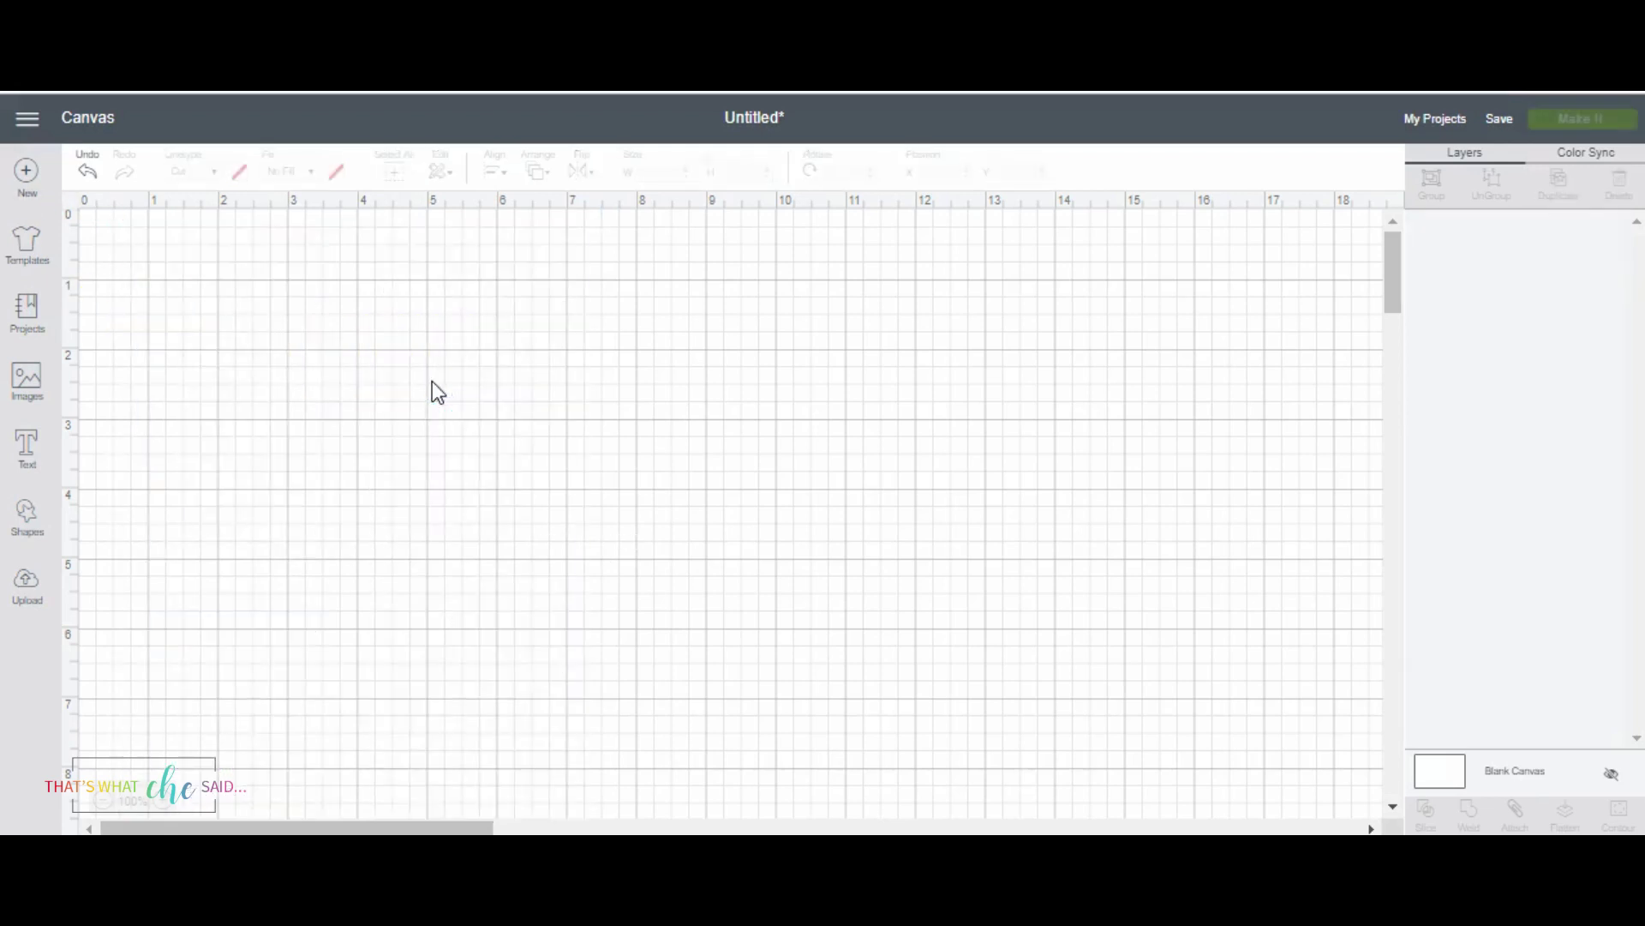
{"action": "left_click", "coordinate": [26, 586]}
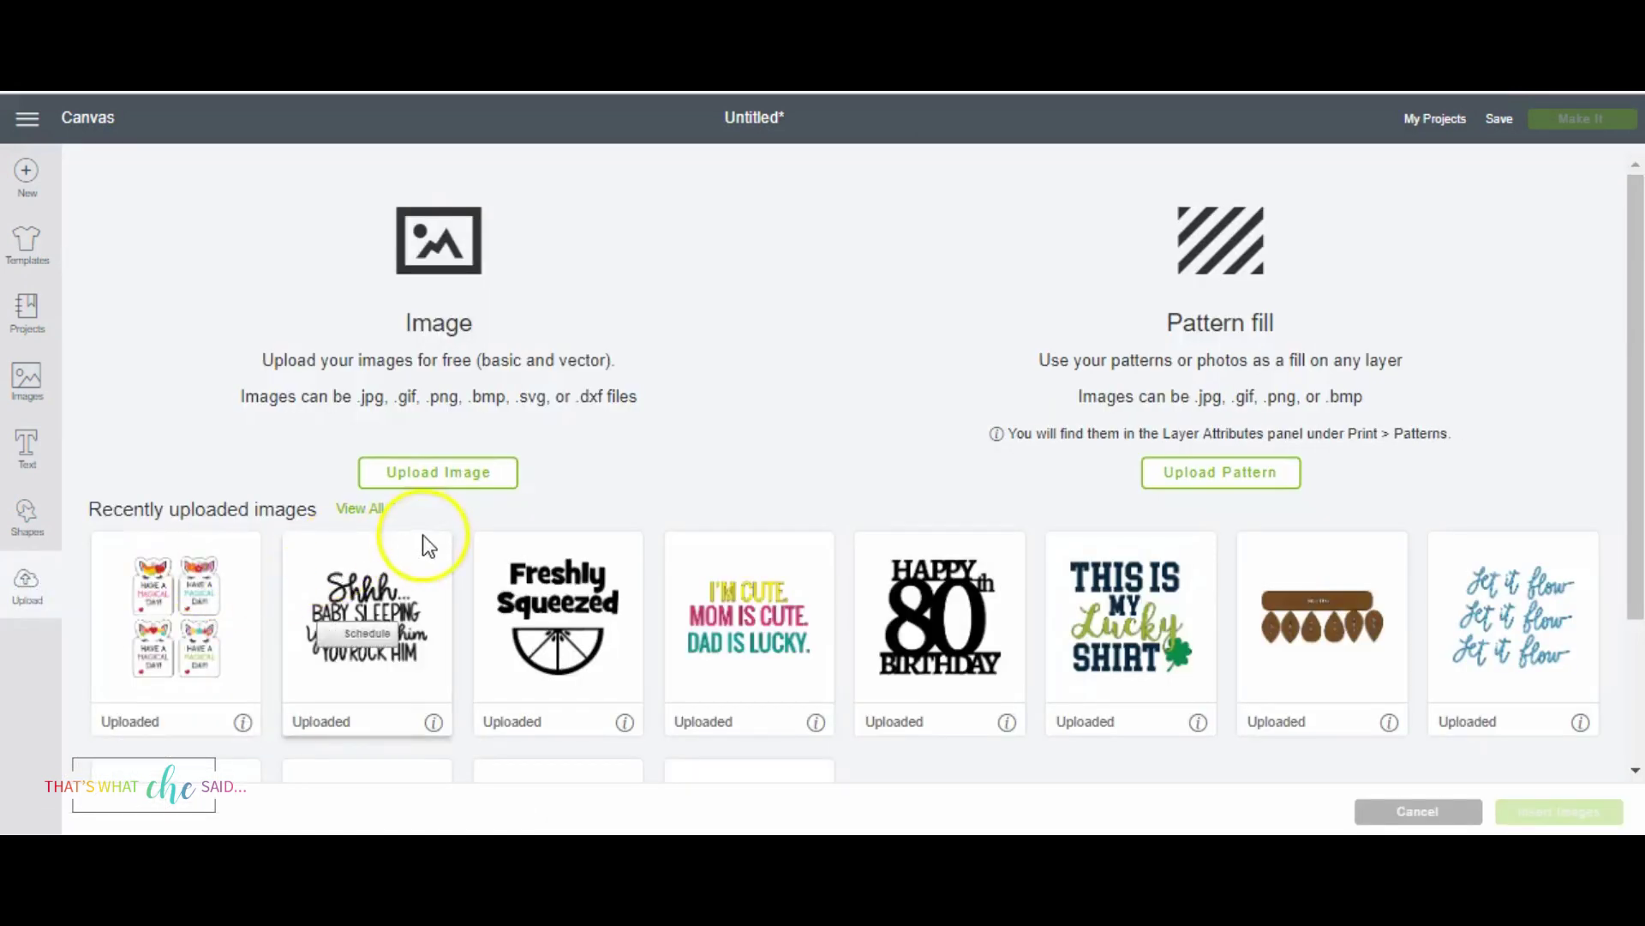
{"action": "left_click", "coordinate": [435, 475]}
{"action": "left_click", "coordinate": [832, 478]}
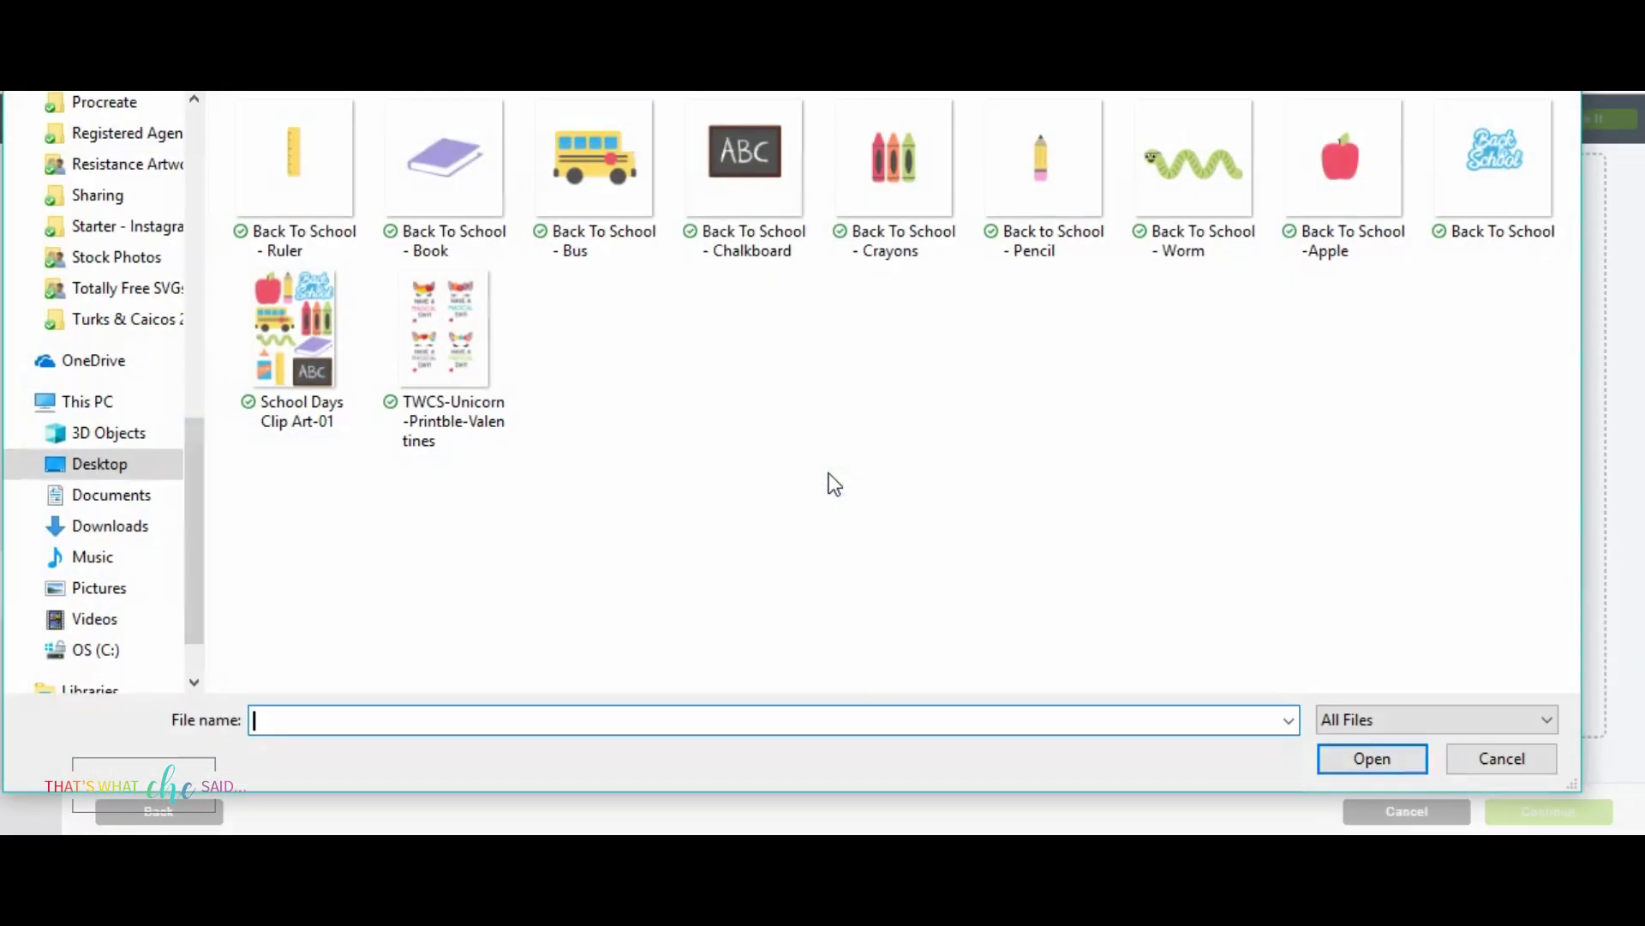
{"action": "left_click", "coordinate": [582, 145]}
{"action": "left_click", "coordinate": [1337, 756]}
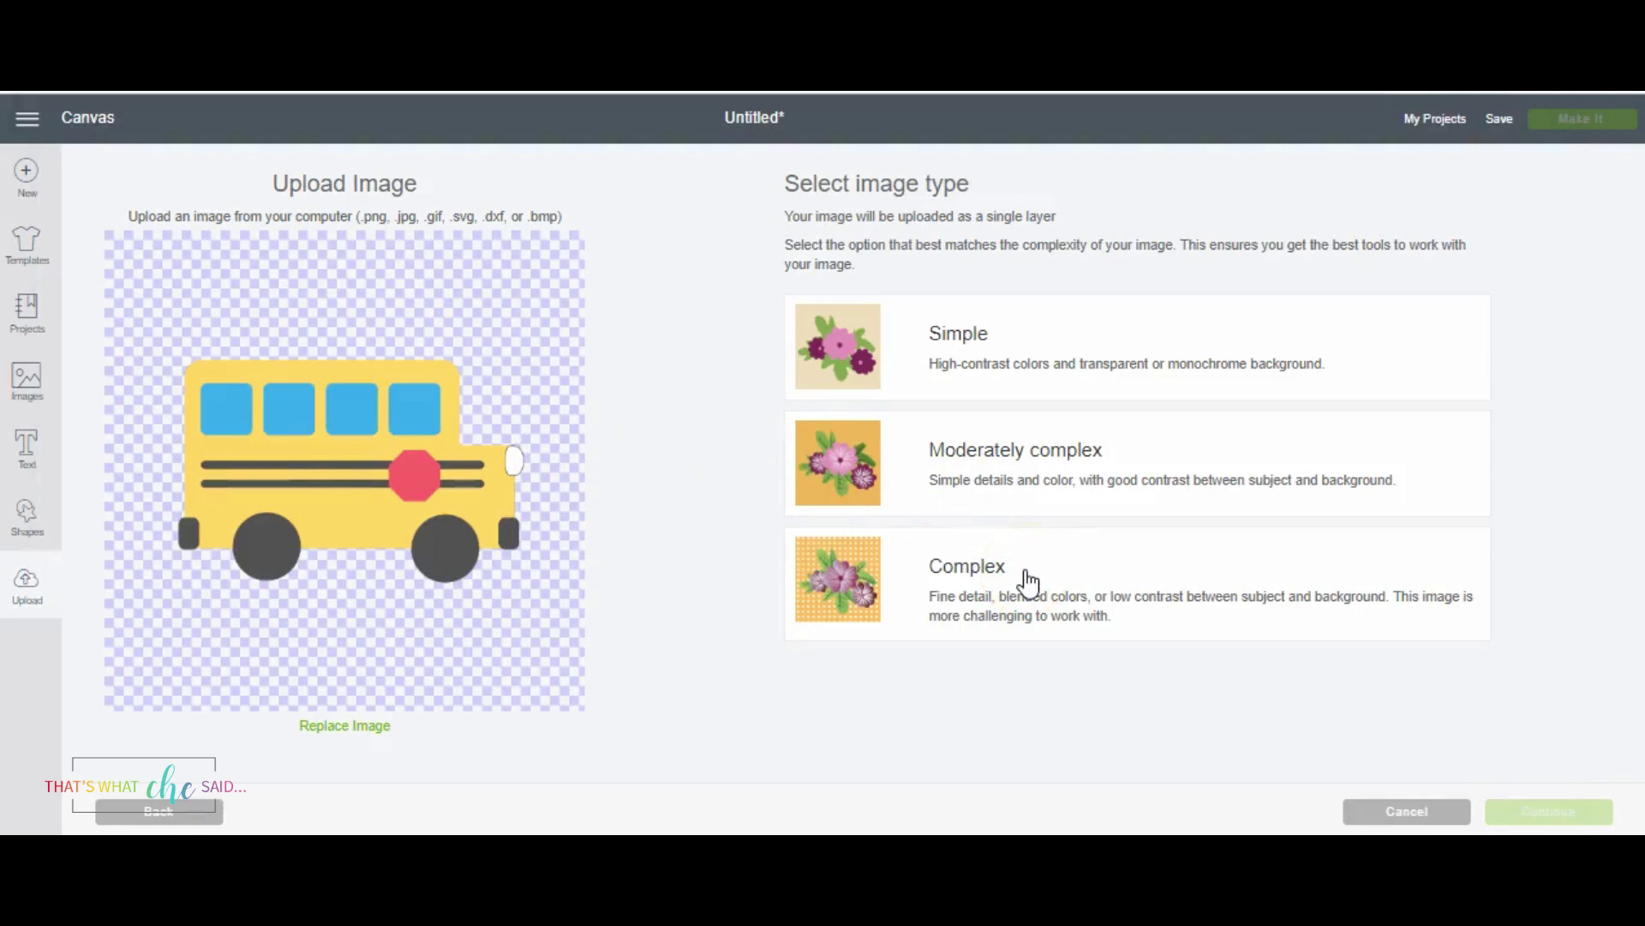
Mark the bus image as Complex, then return to the image type choice
{"action": "left_click", "coordinate": [975, 580]}
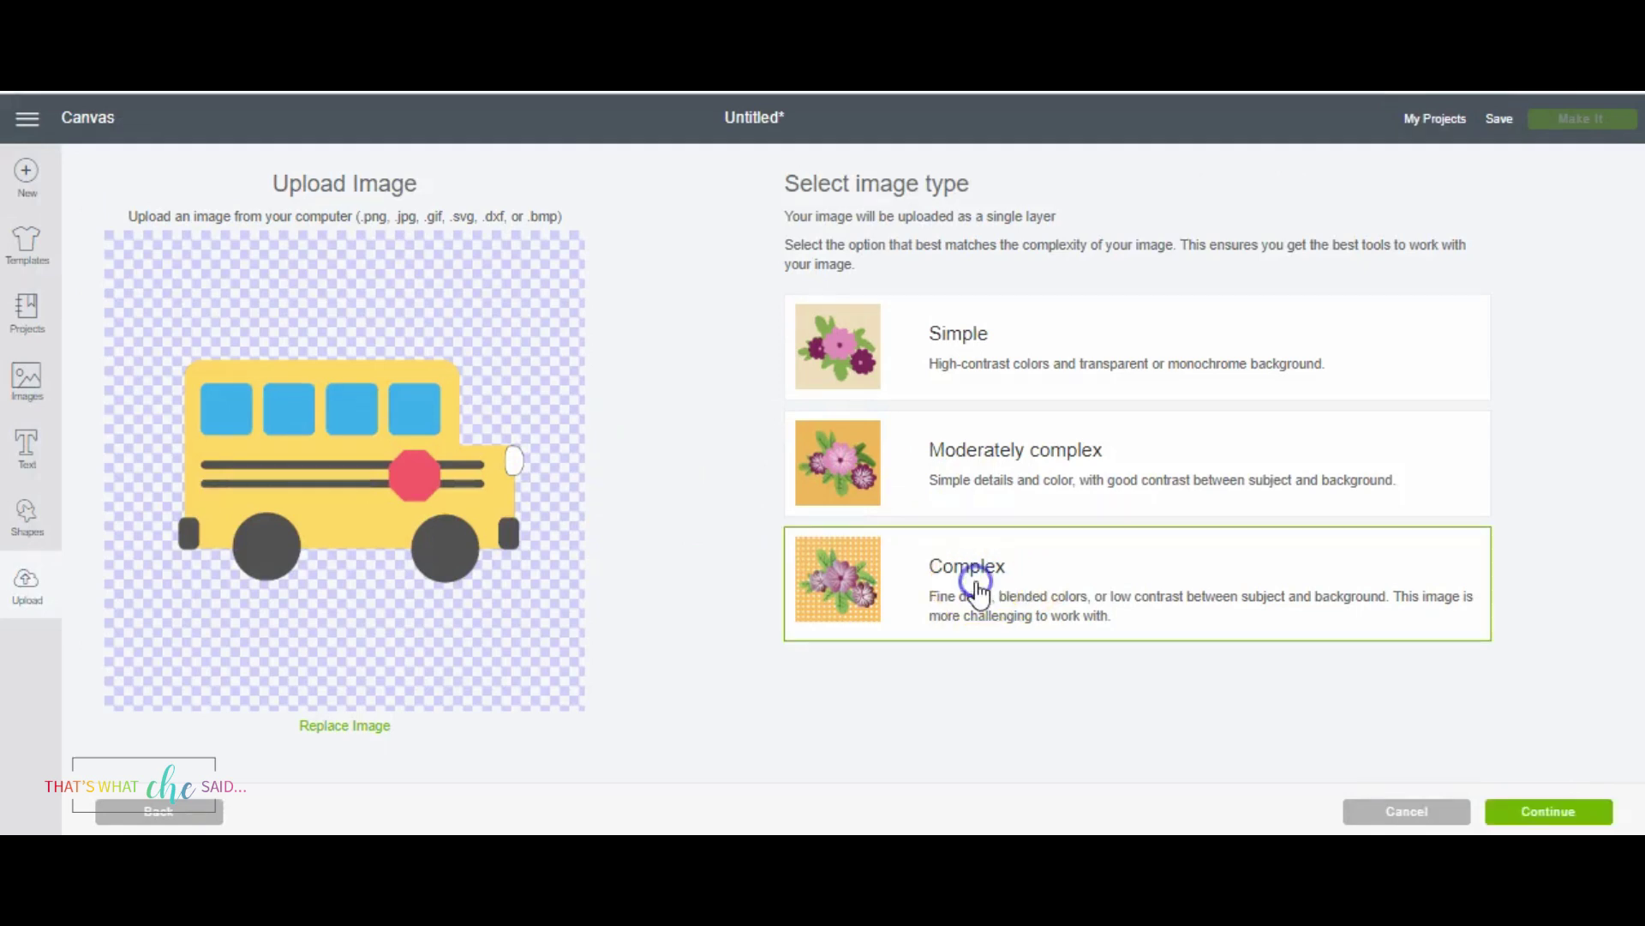
{"action": "left_click", "coordinate": [1610, 810]}
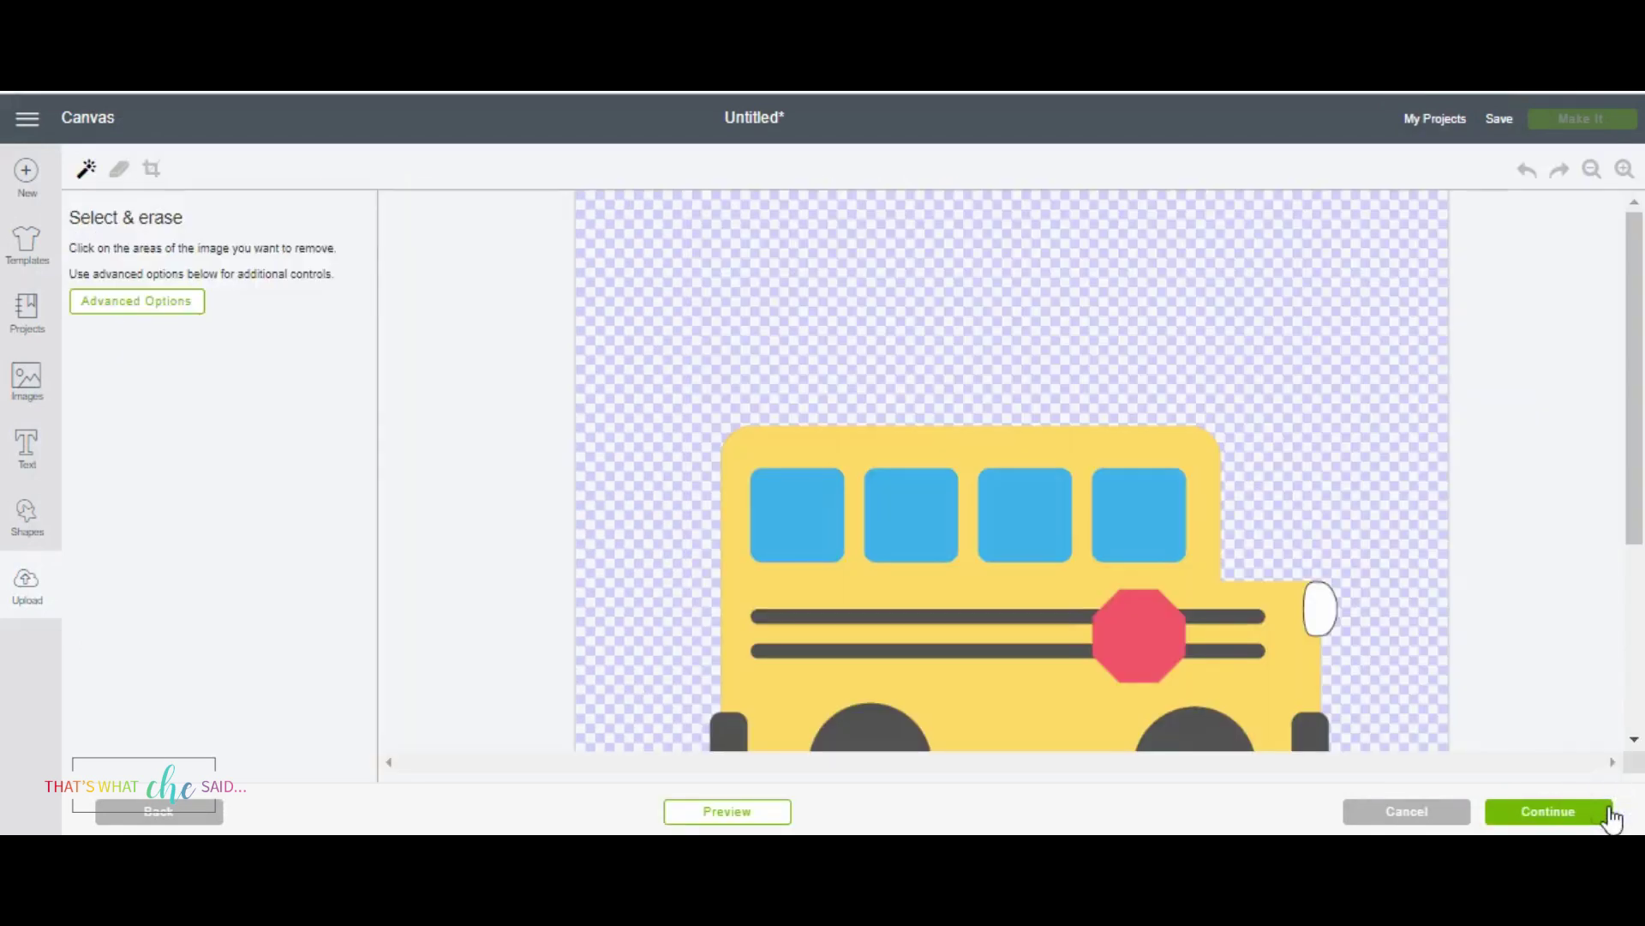
{"action": "left_click", "coordinate": [1565, 814]}
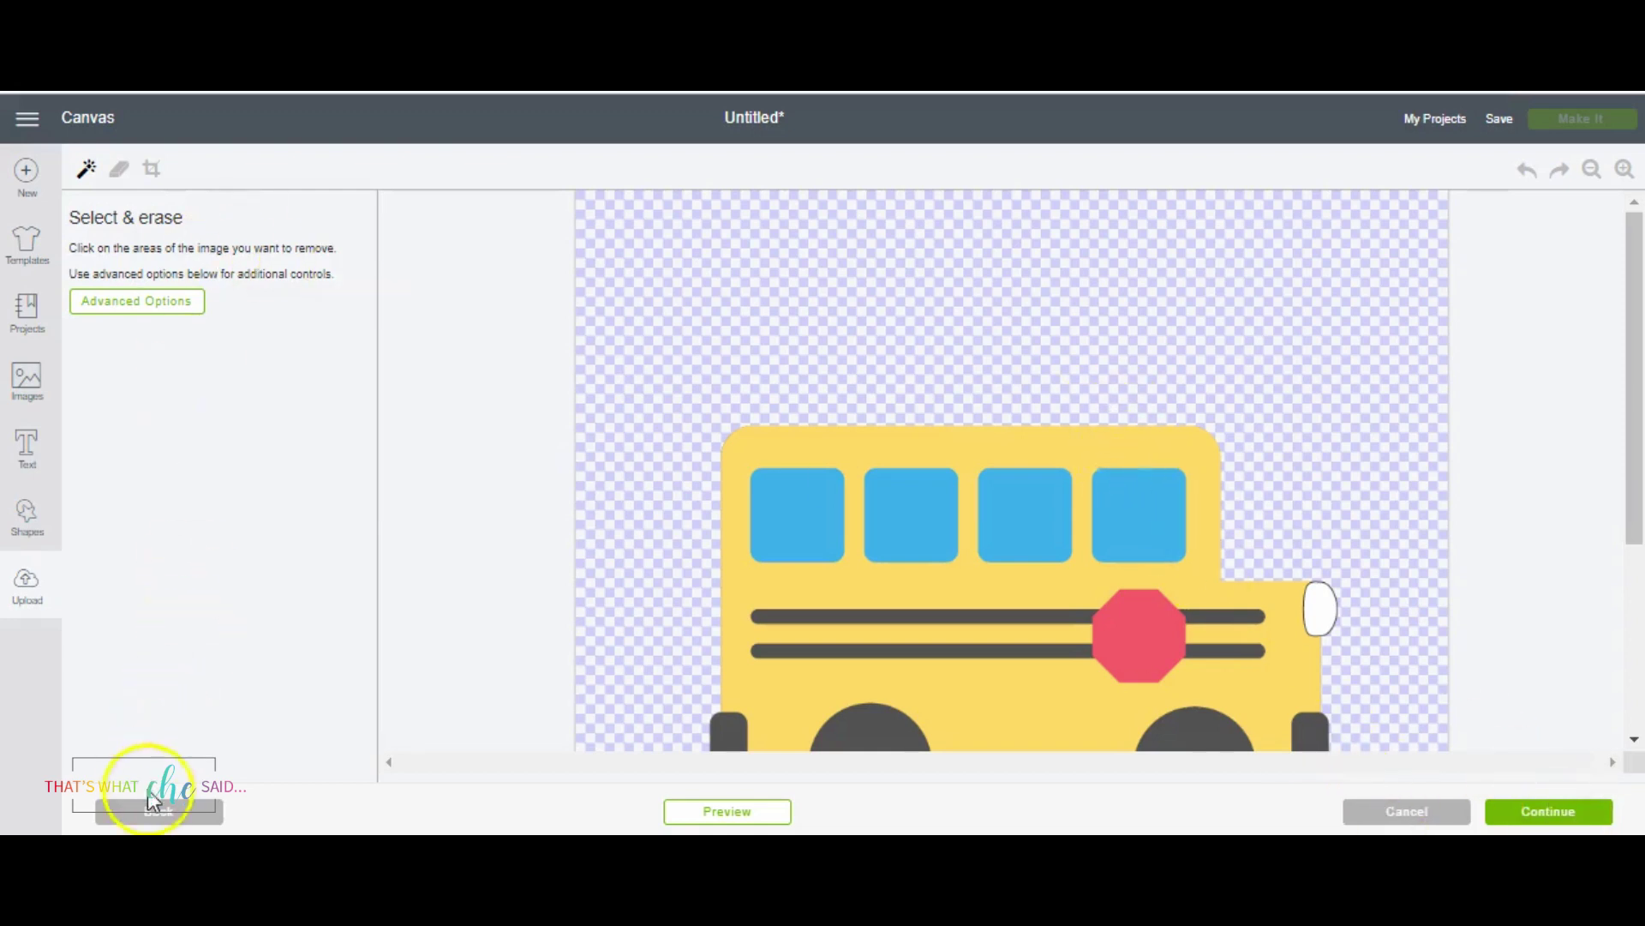
{"action": "left_click", "coordinate": [159, 810]}
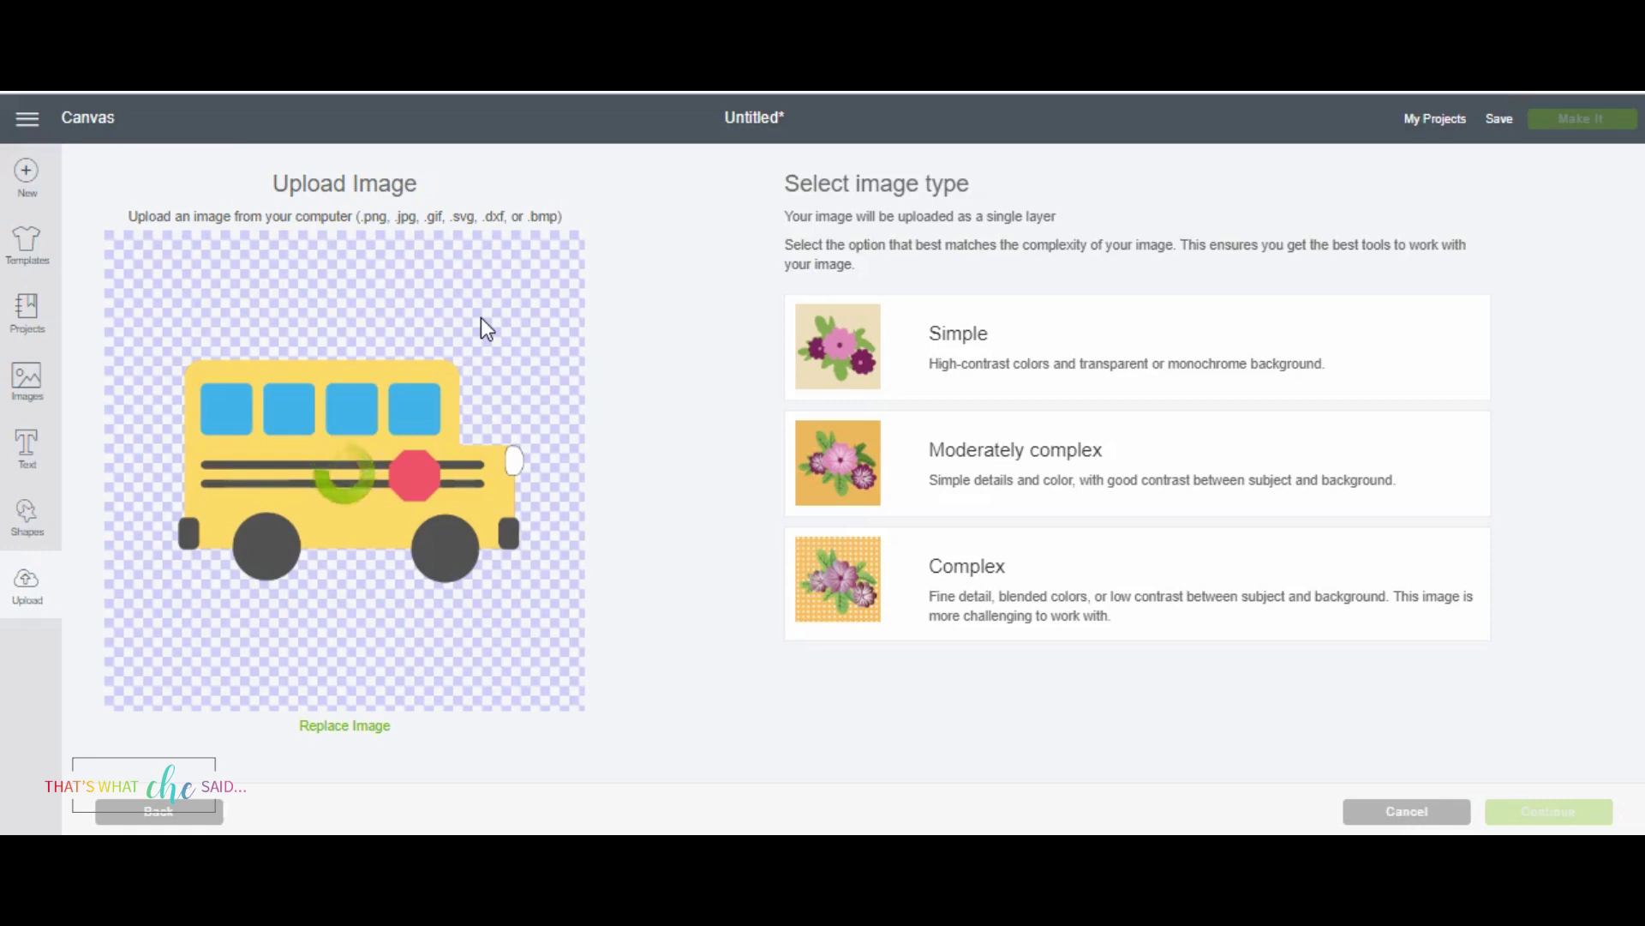
Save the bus as a complex print-then-cut image tagged 'Bus, school Back', then insert it onto the canvas
{"action": "left_click", "coordinate": [915, 576]}
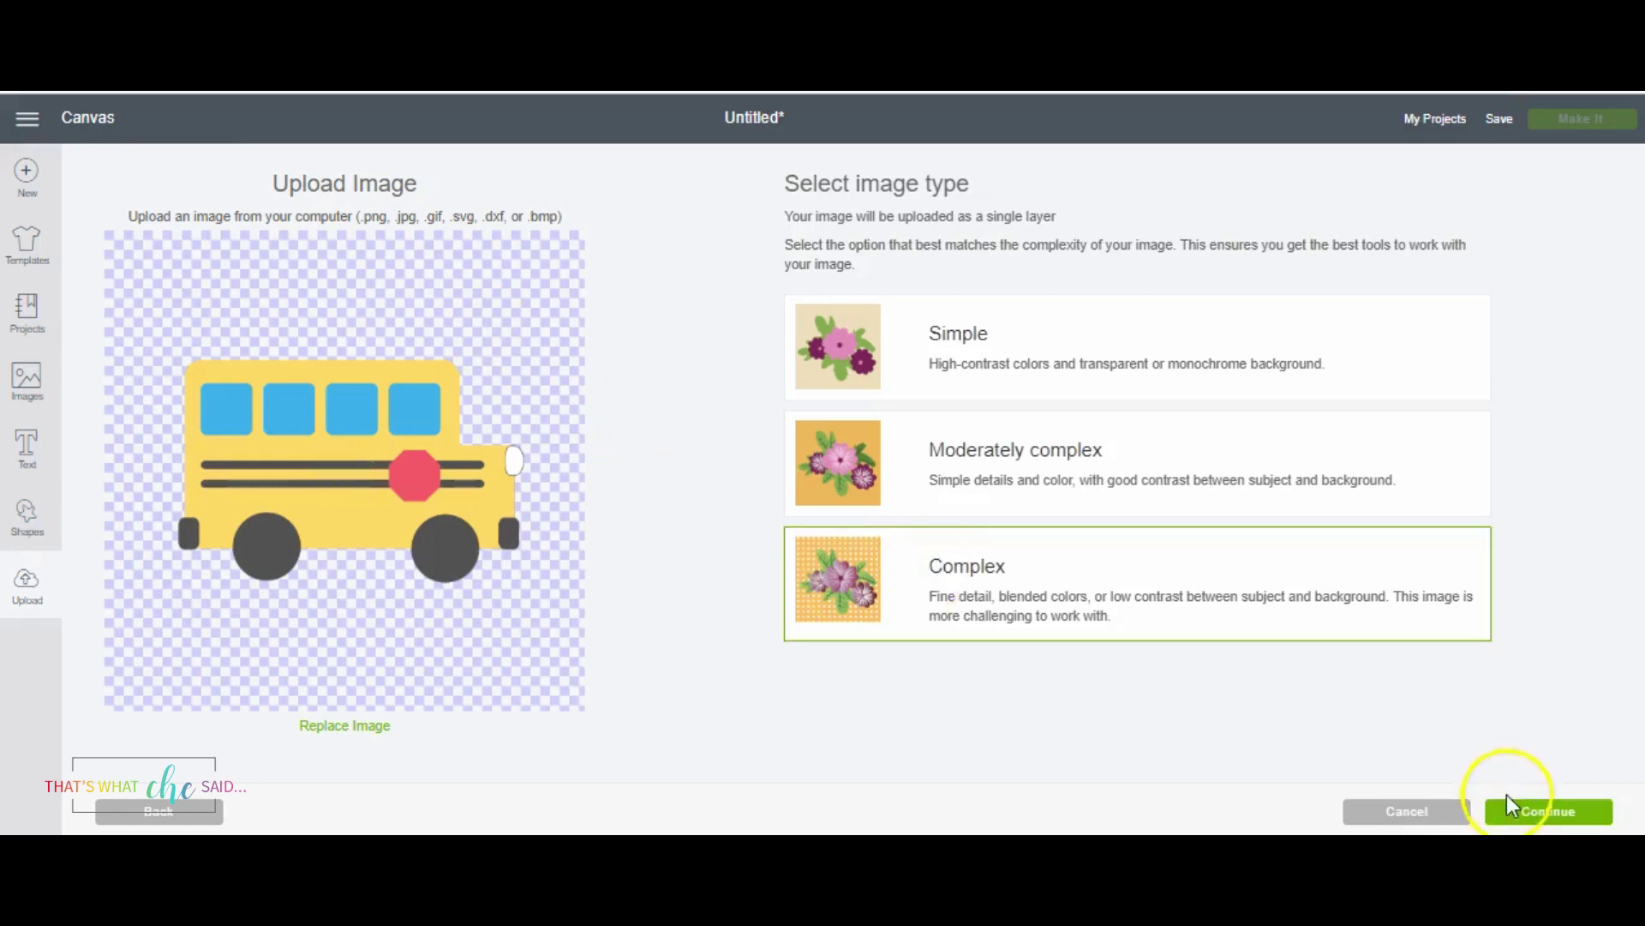
{"action": "left_click", "coordinate": [1508, 801]}
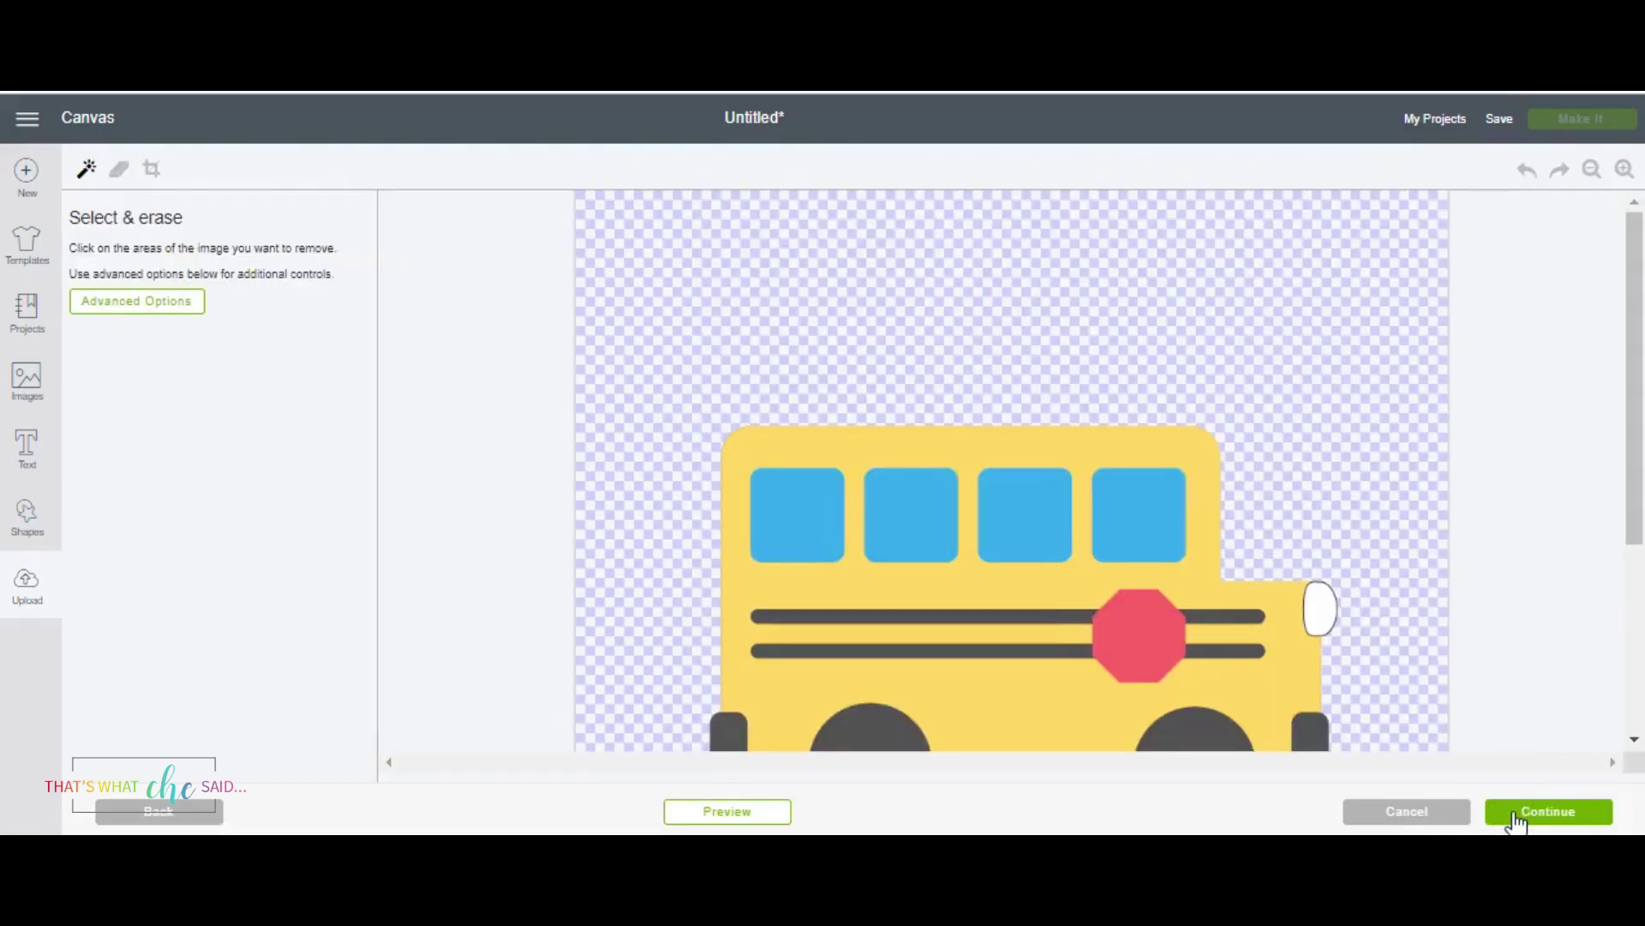
{"action": "left_click", "coordinate": [1515, 814]}
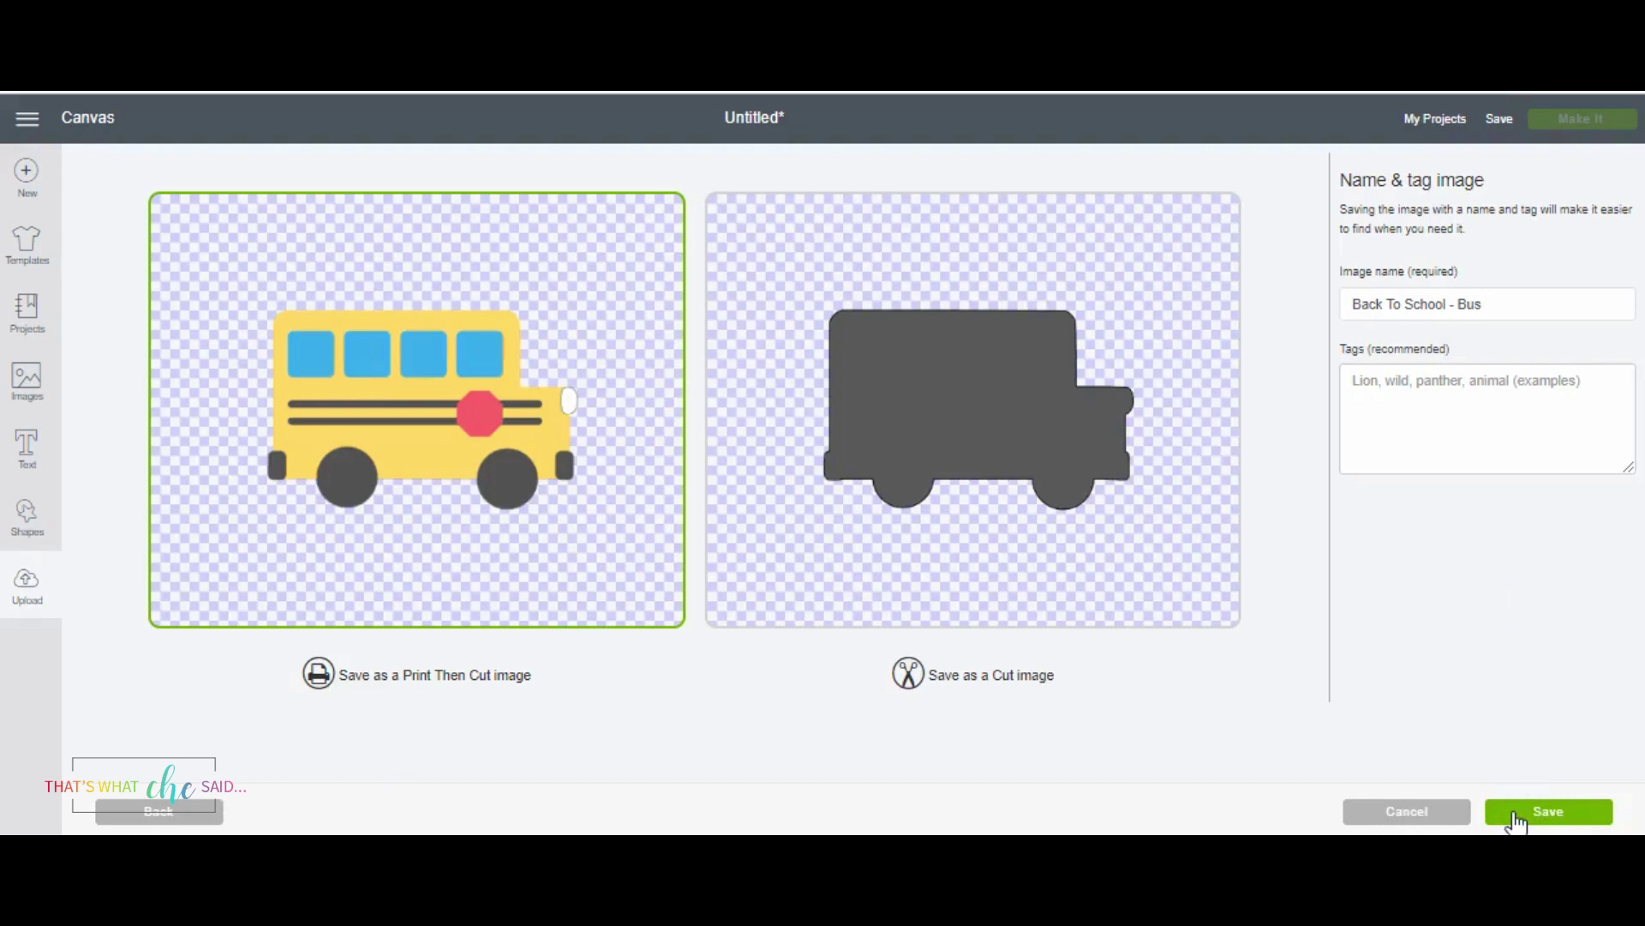
{"action": "left_click", "coordinate": [1495, 447]}
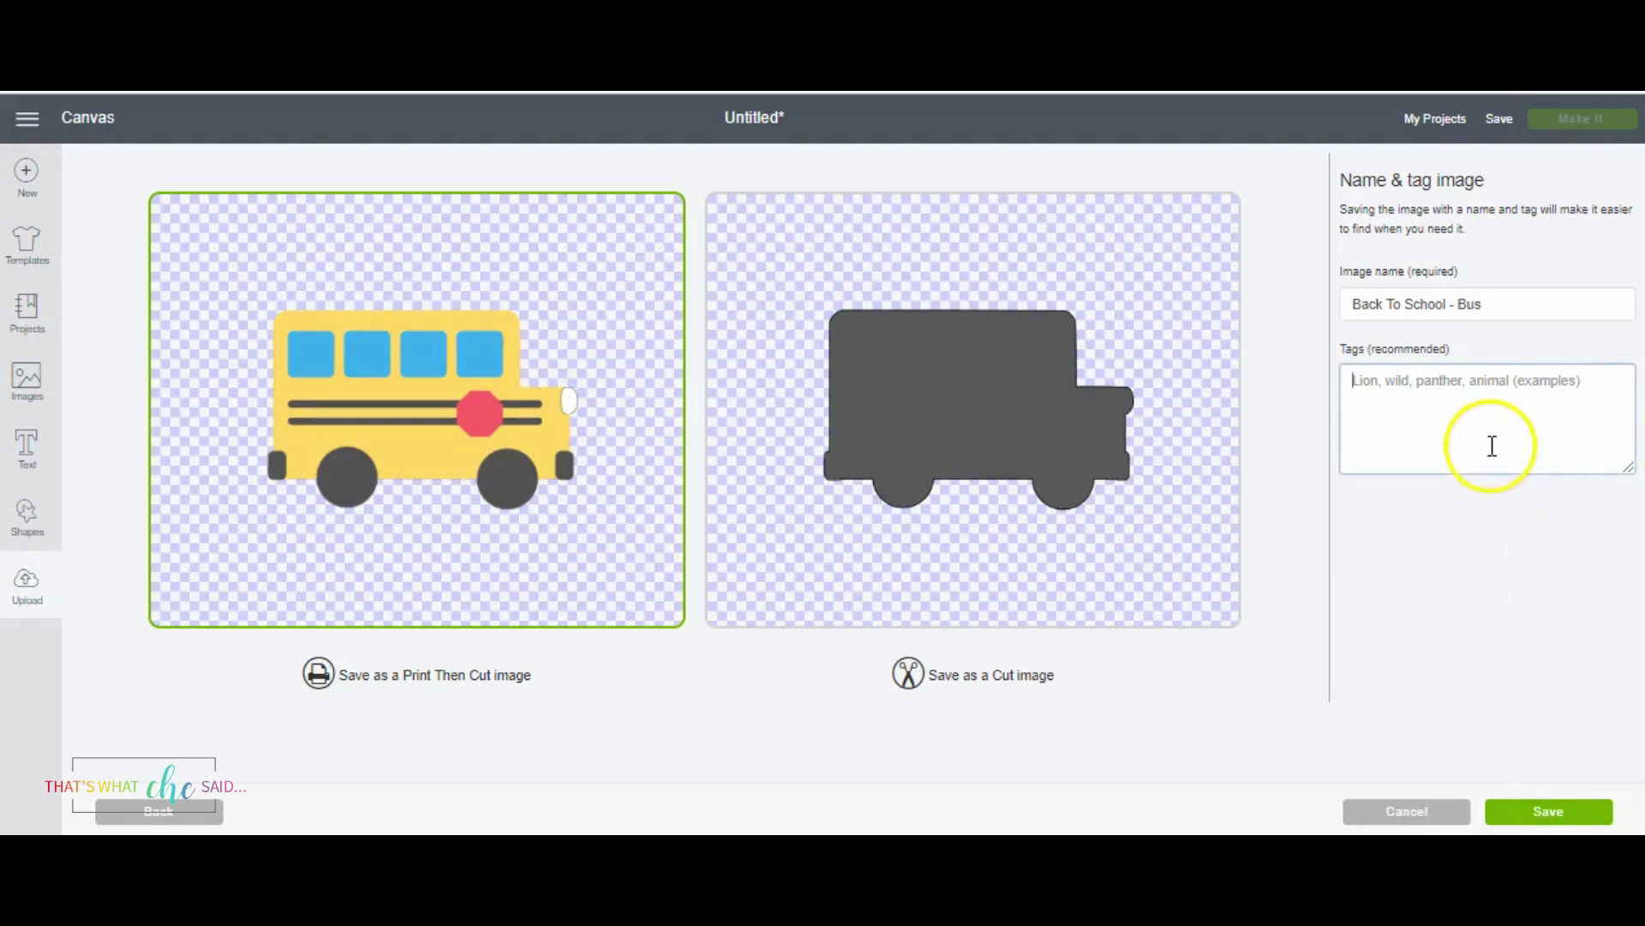
{"action": "type", "text": "Bus"}
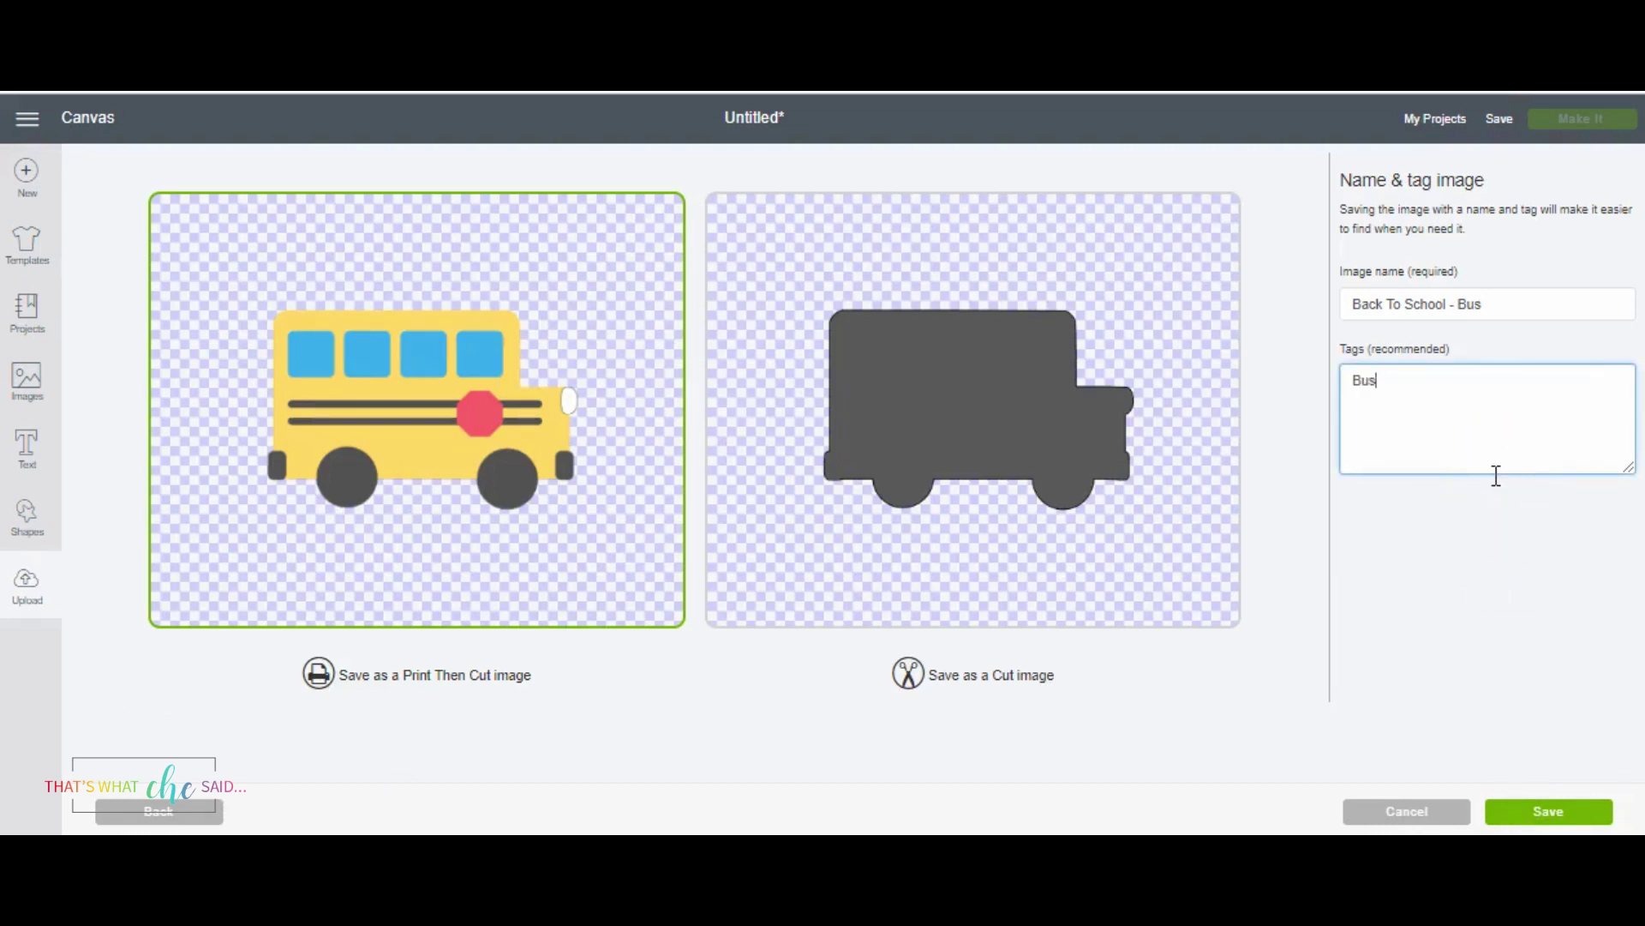
{"action": "type", "text": ", school Back to school"}
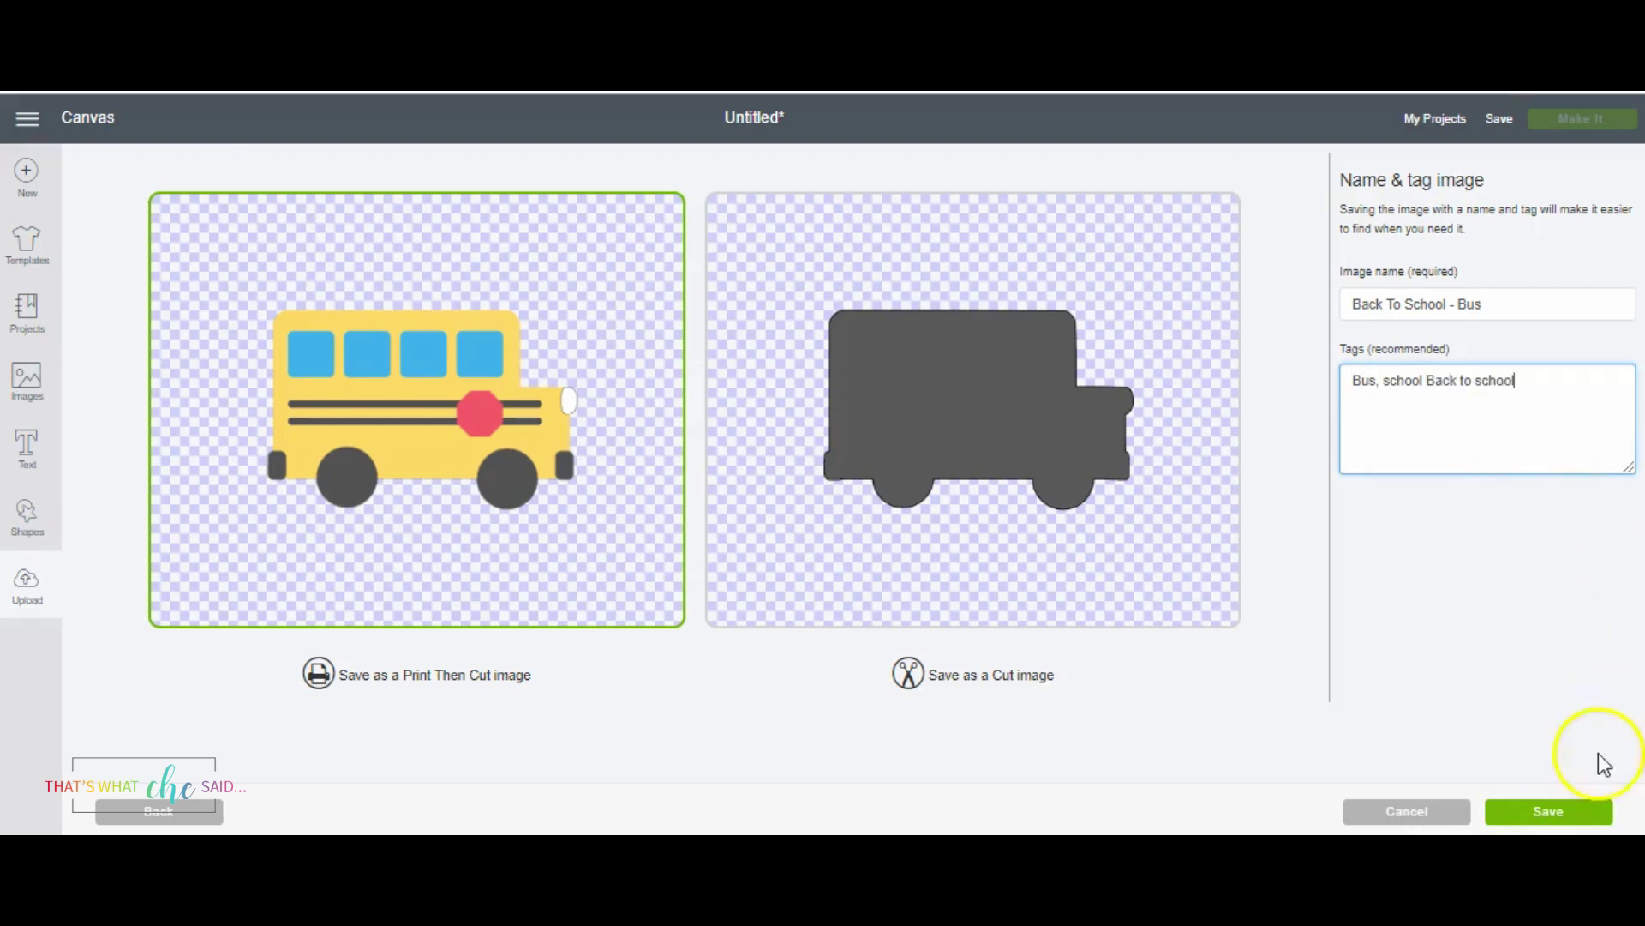
{"action": "left_click", "coordinate": [1575, 813]}
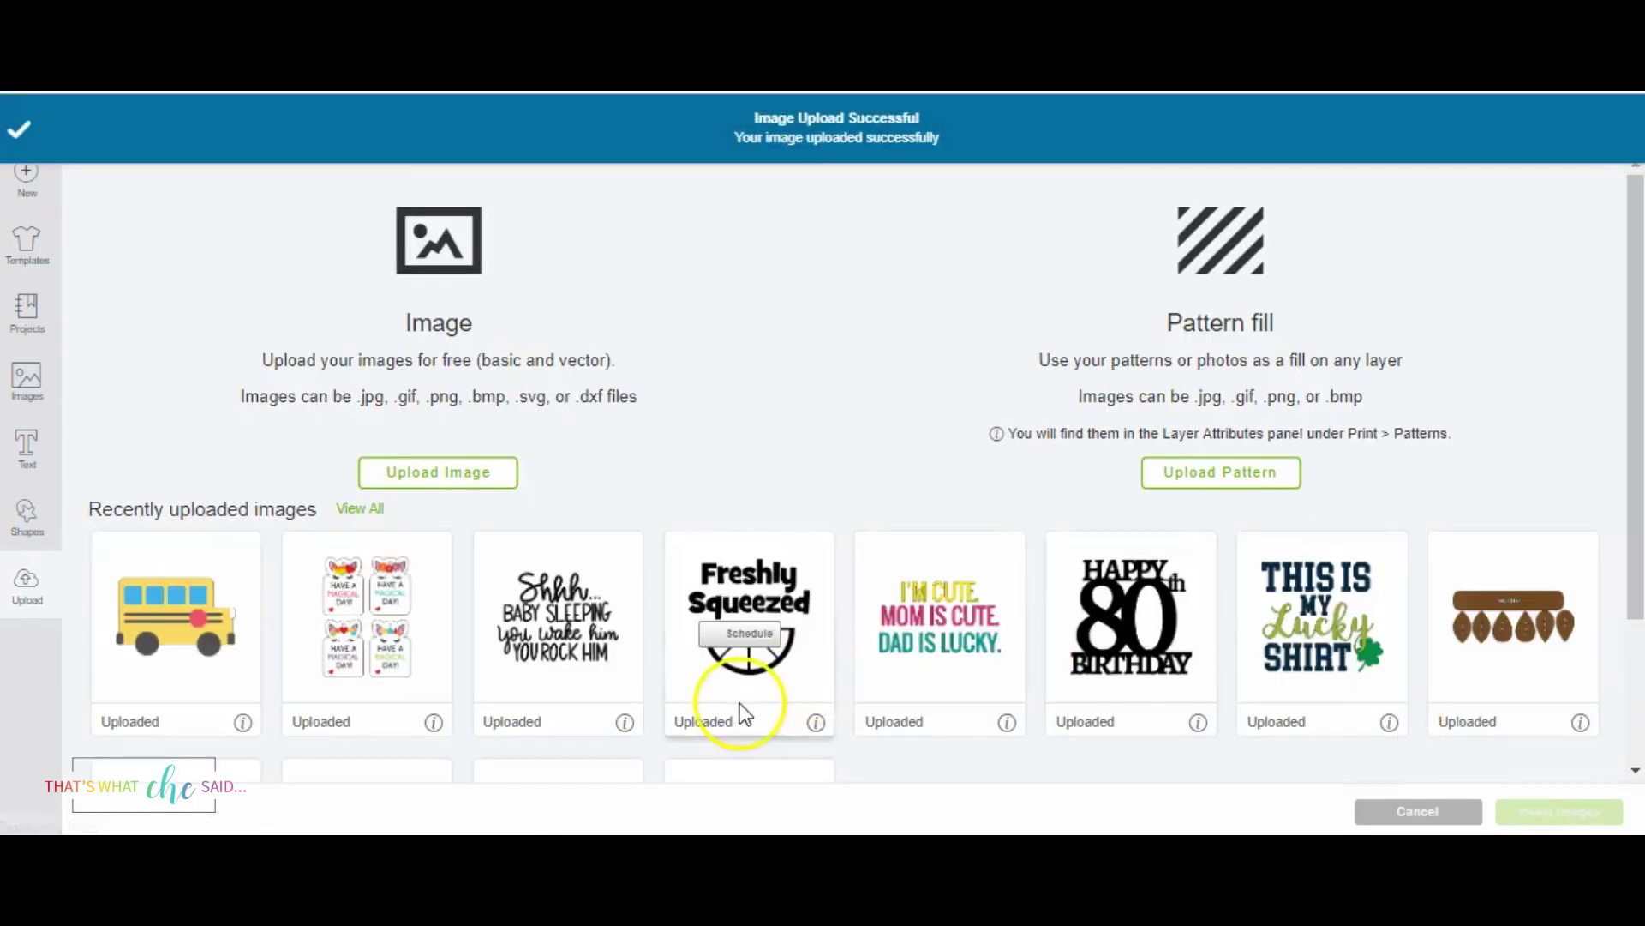
{"action": "left_click", "coordinate": [176, 604]}
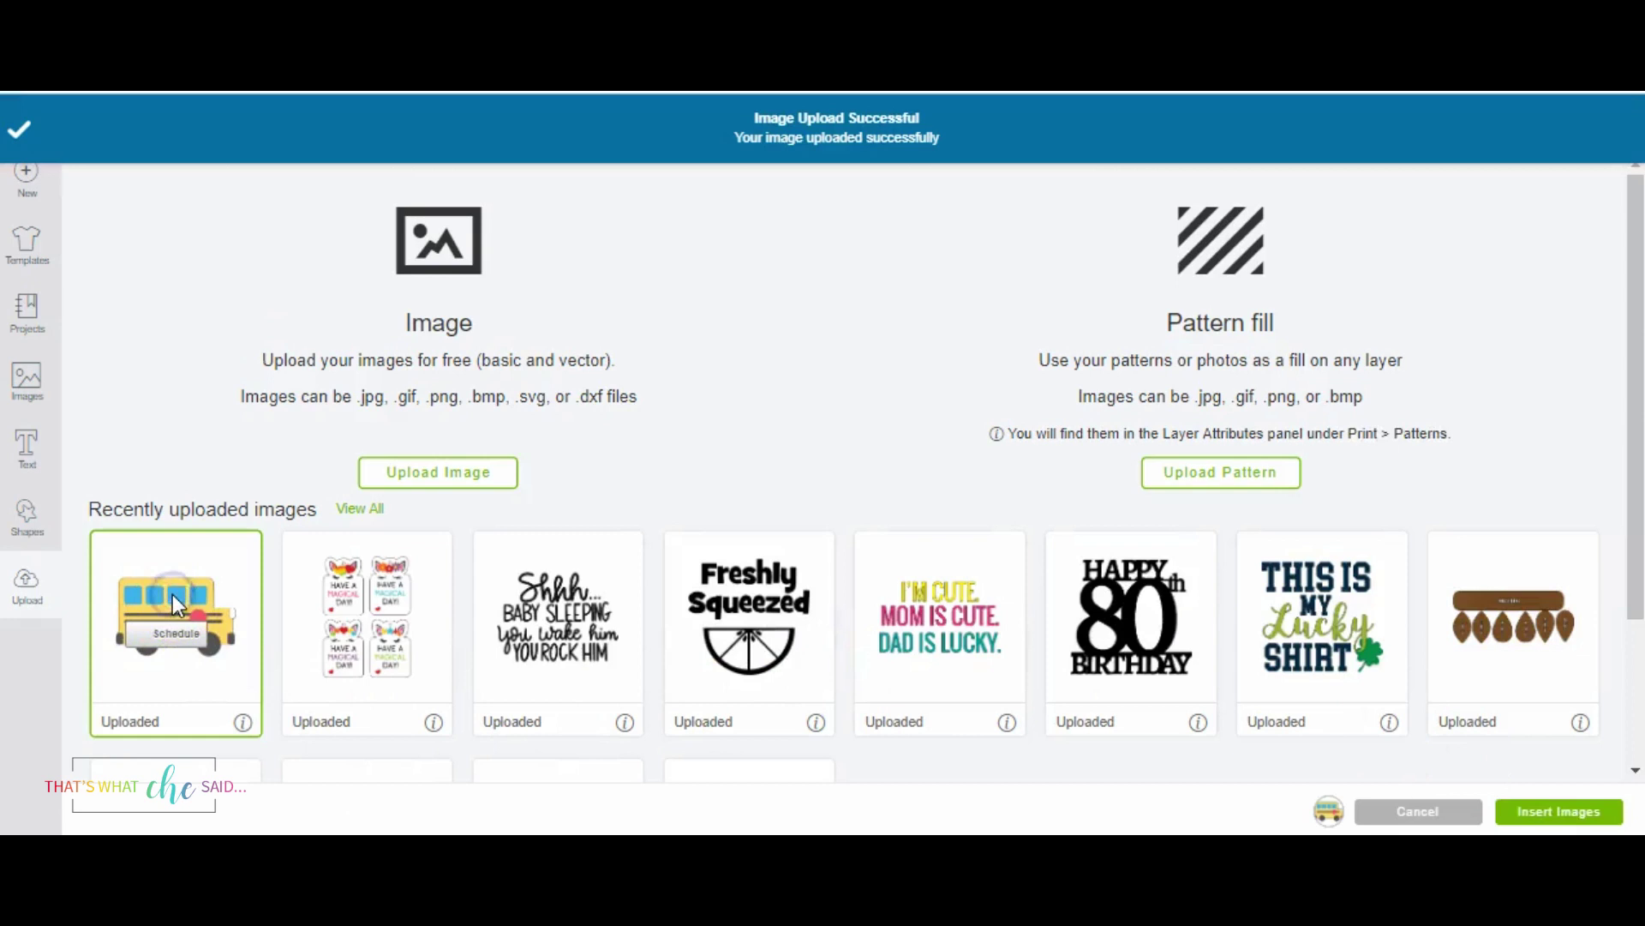
{"action": "left_click", "coordinate": [1534, 807]}
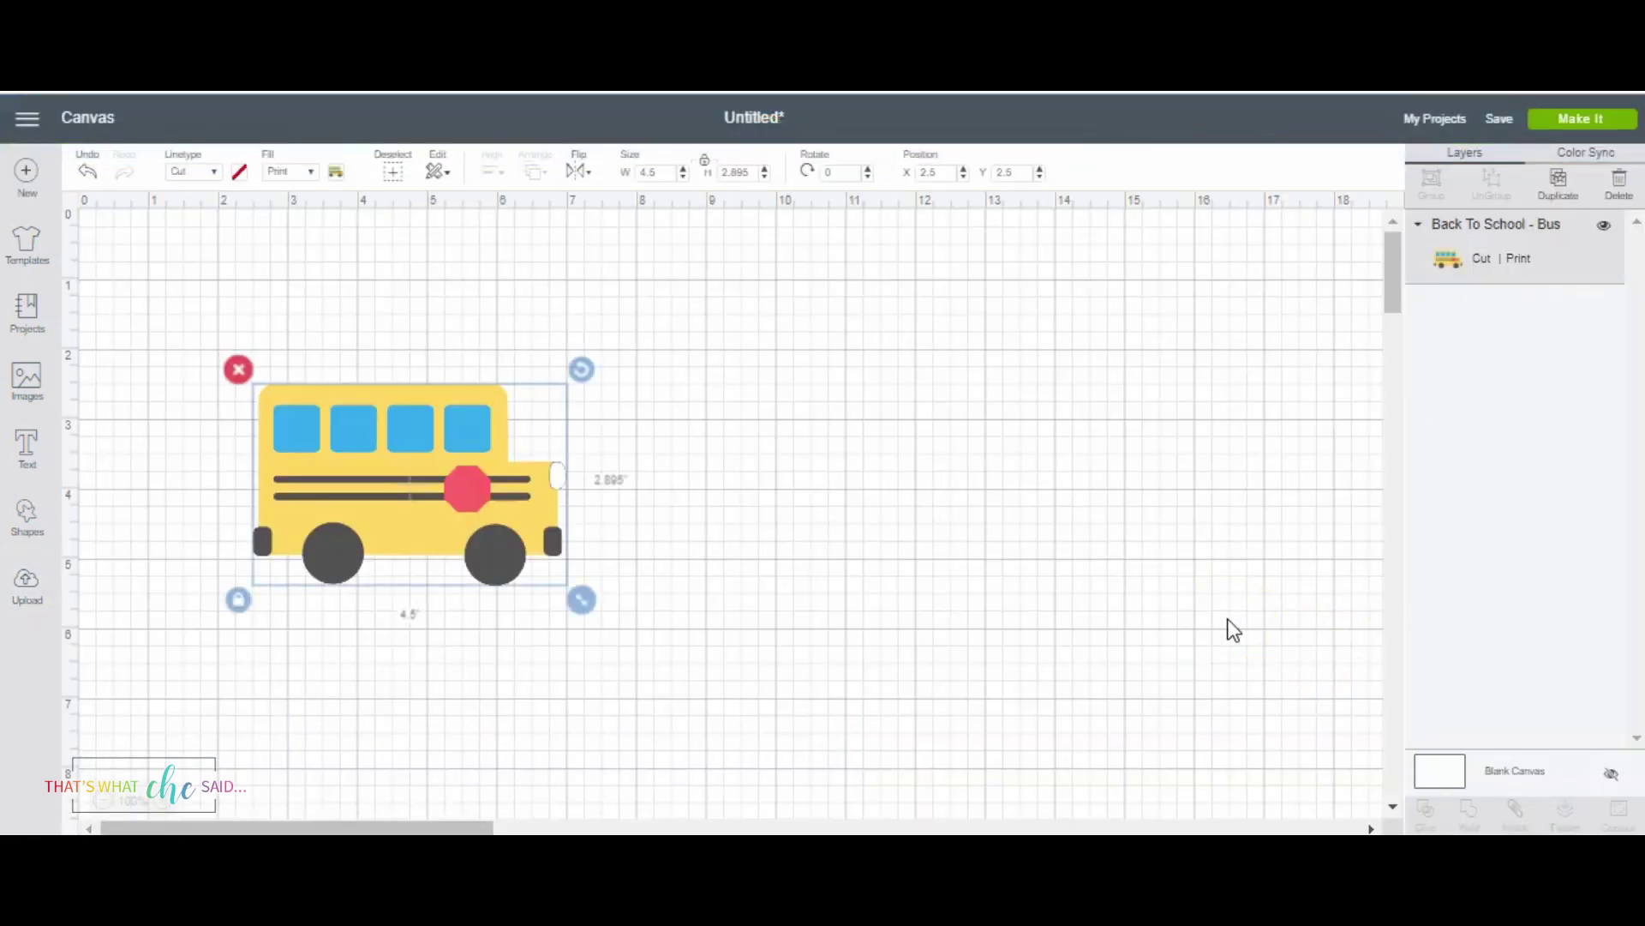
Shrink the bus to about 1.35 × 0.87 in at the canvas's top-left, then bring up the Images library
{"action": "left_click_drag", "start_coordinate": [584, 599], "coordinate": [365, 485]}
{"action": "left_click_drag", "start_coordinate": [290, 400], "coordinate": [203, 291]}
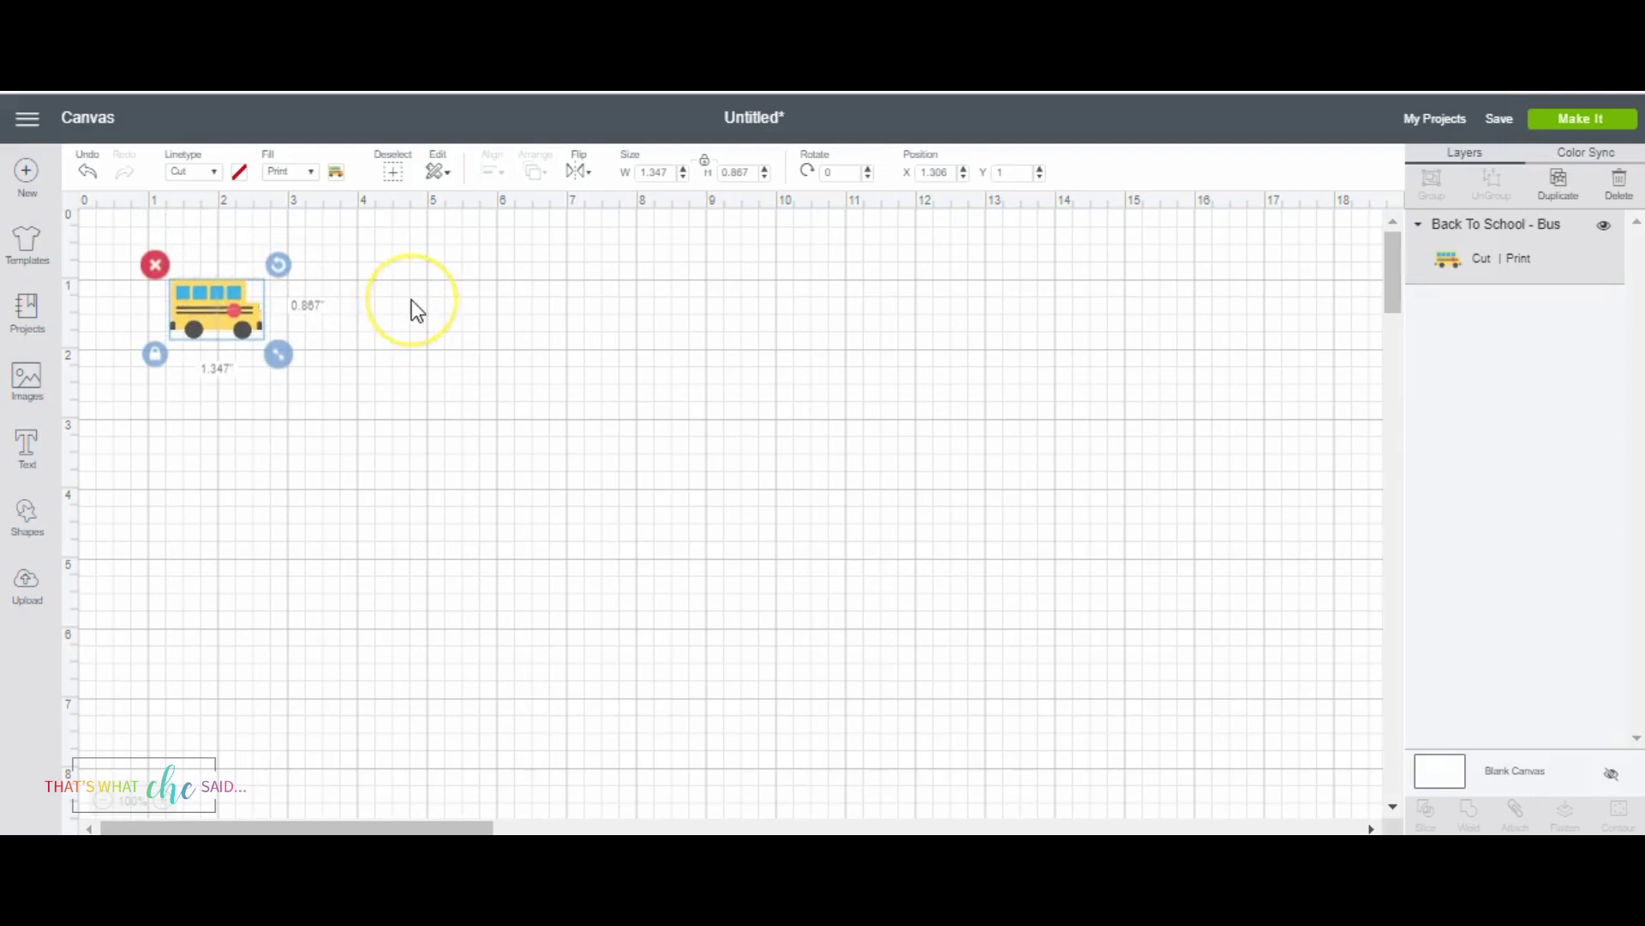
{"action": "left_click", "coordinate": [269, 266]}
{"action": "left_click", "coordinate": [151, 302]}
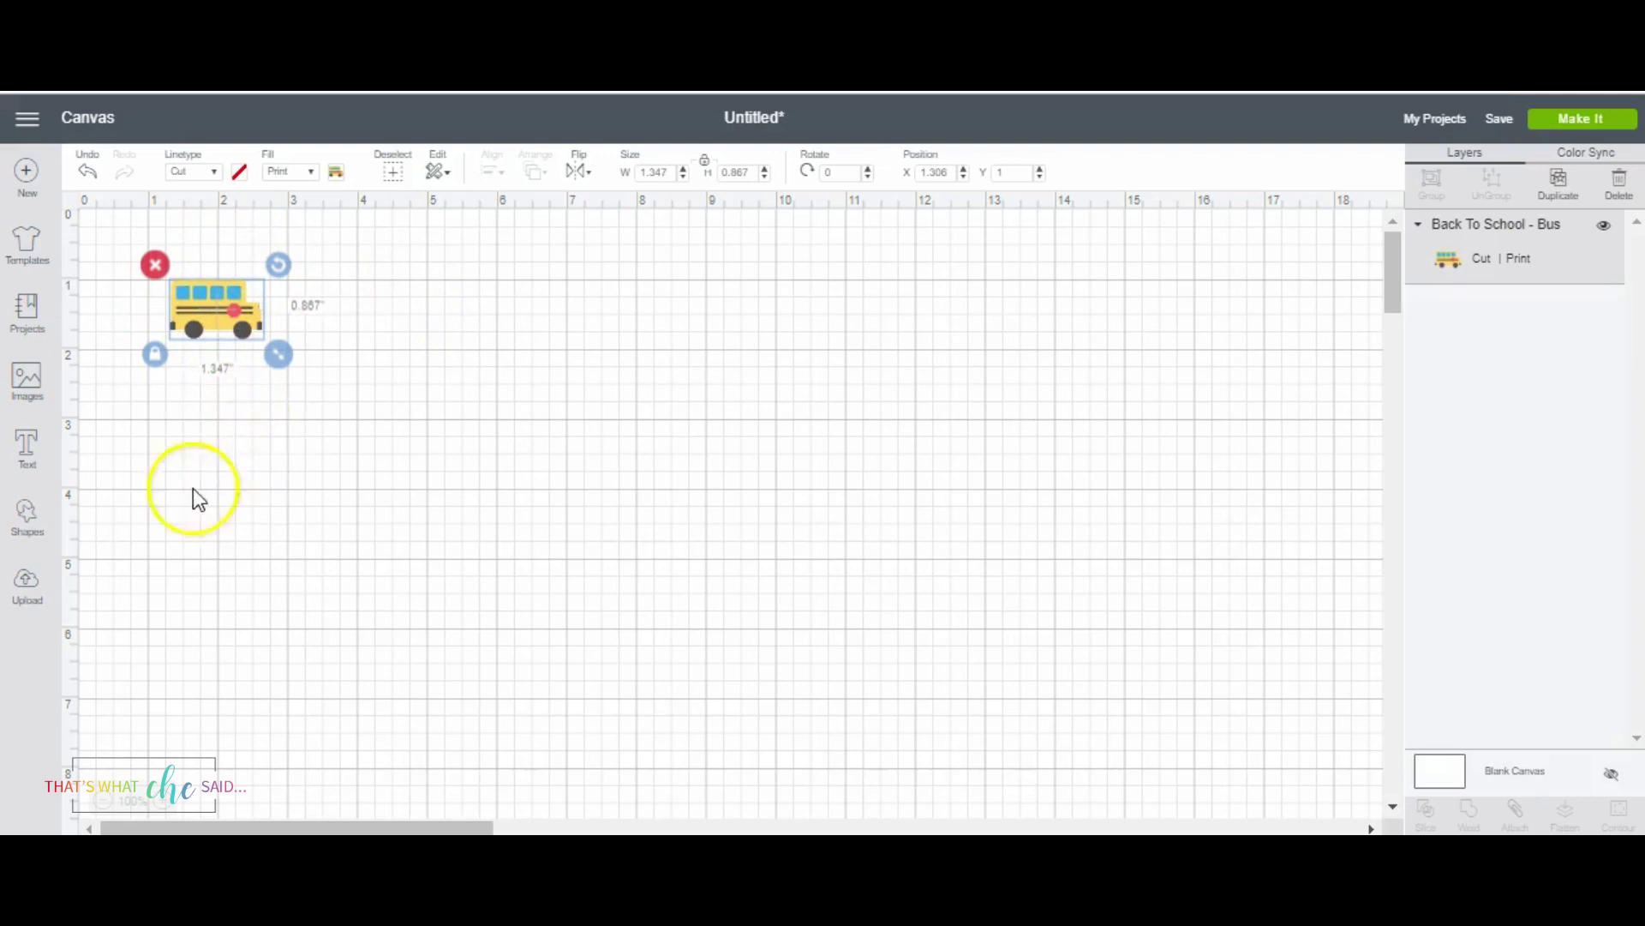
{"action": "left_click", "coordinate": [26, 383]}
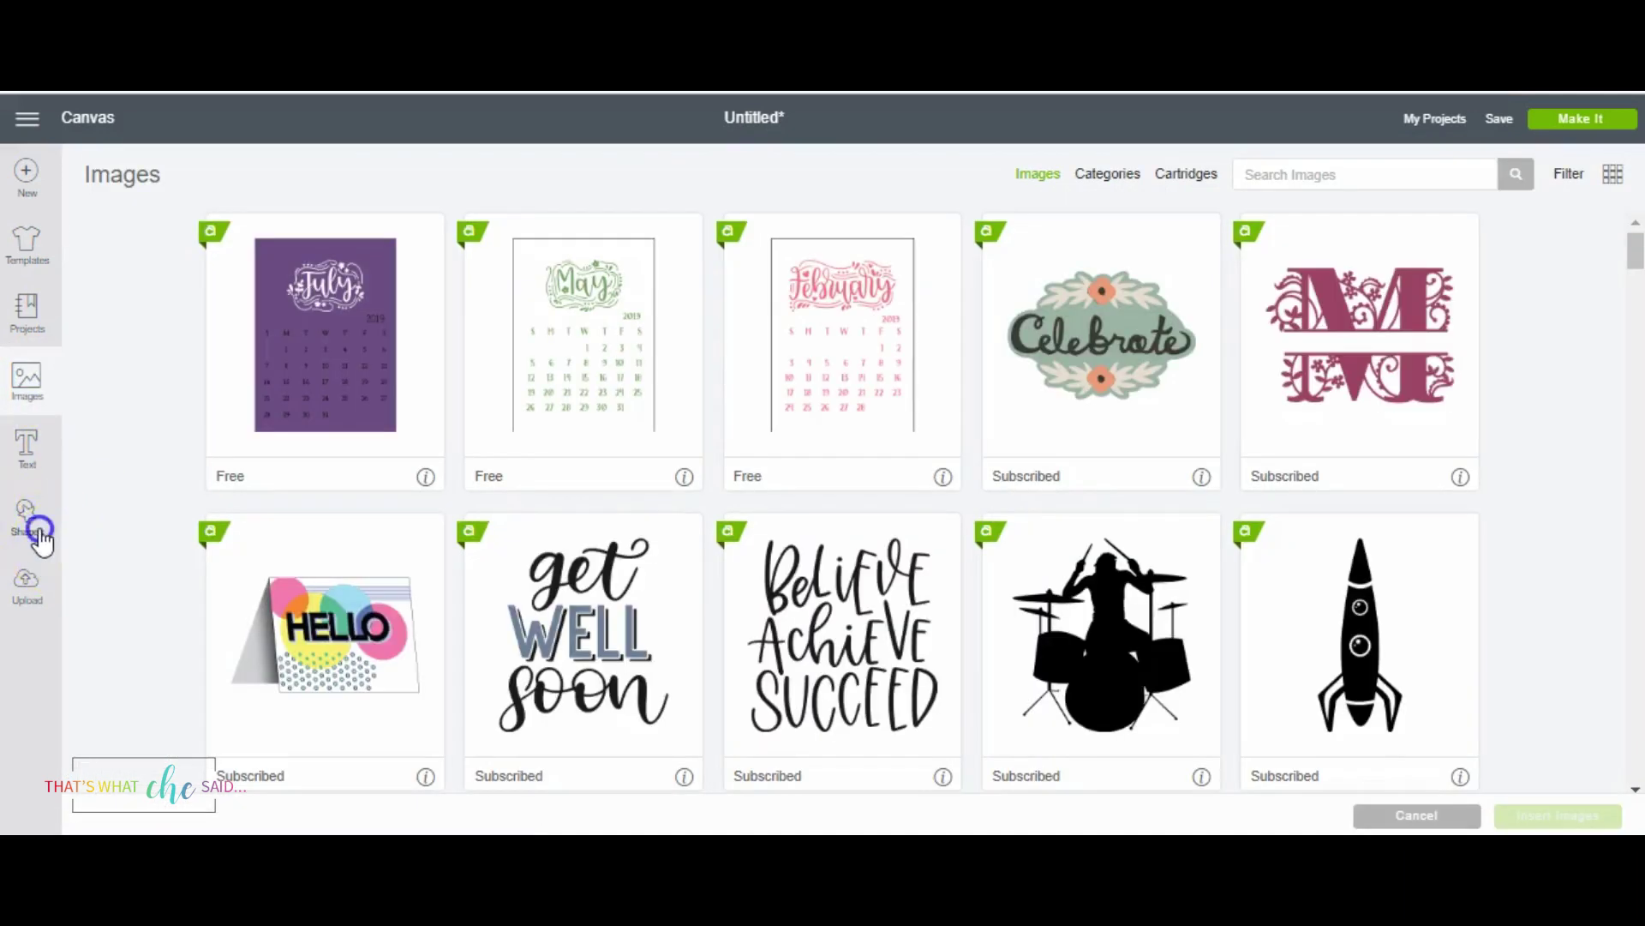
Insert a Square, unlock its proportions, and set its height to 9.25 in
{"action": "left_click", "coordinate": [29, 518]}
{"action": "left_click", "coordinate": [106, 382]}
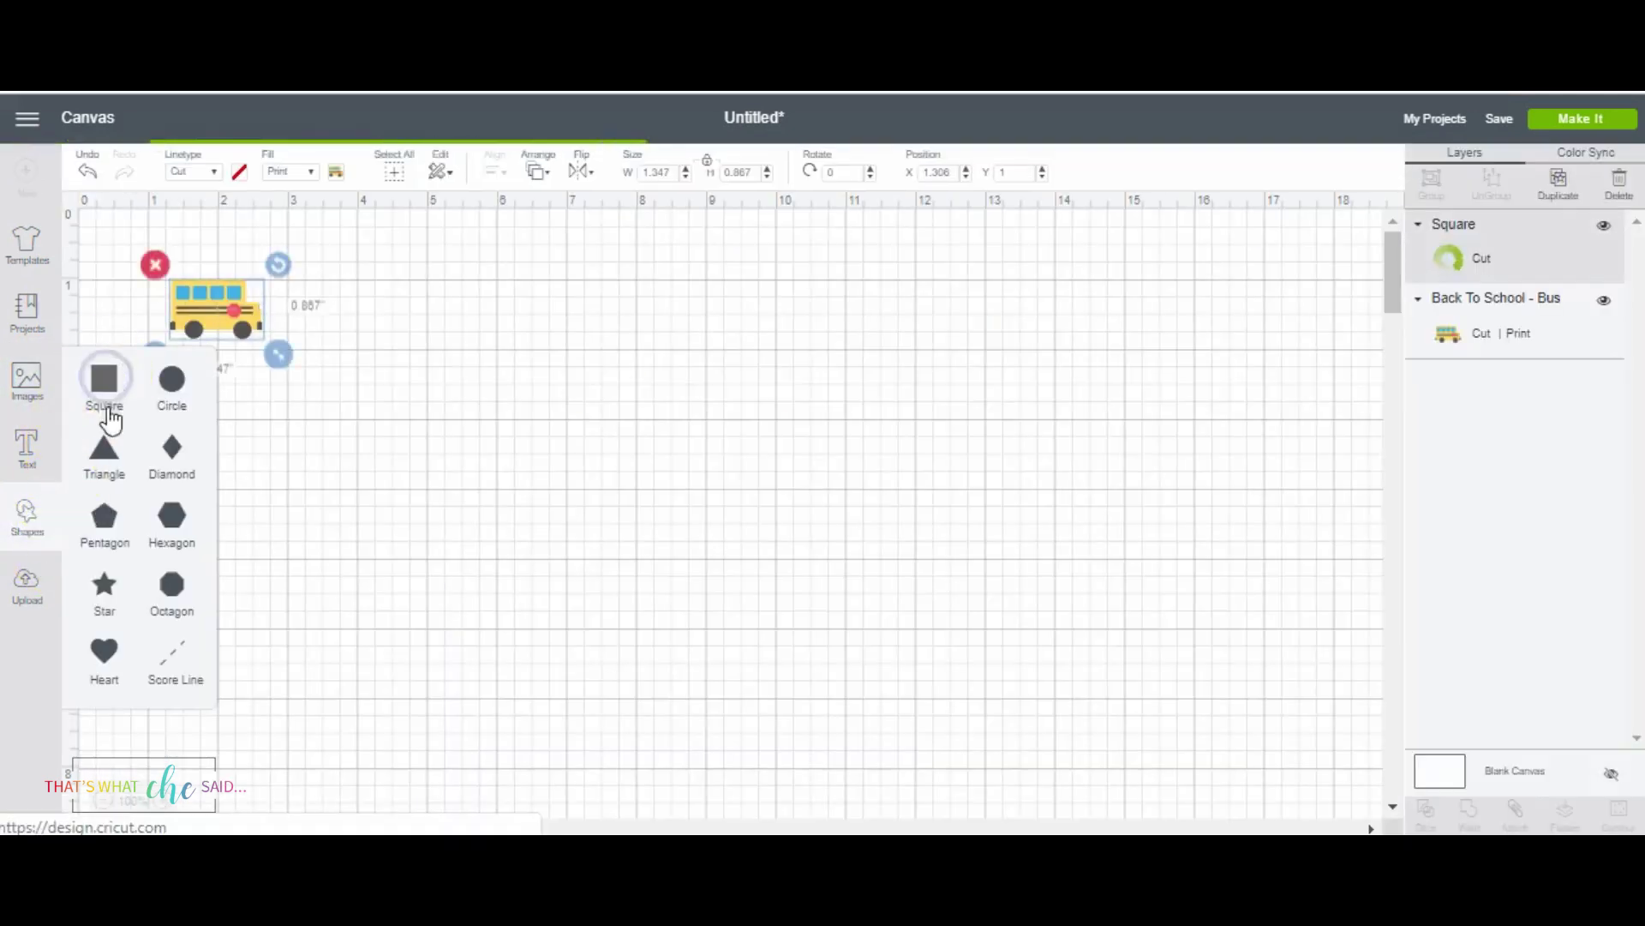
{"action": "left_click_drag", "start_coordinate": [214, 335], "coordinate": [603, 367]}
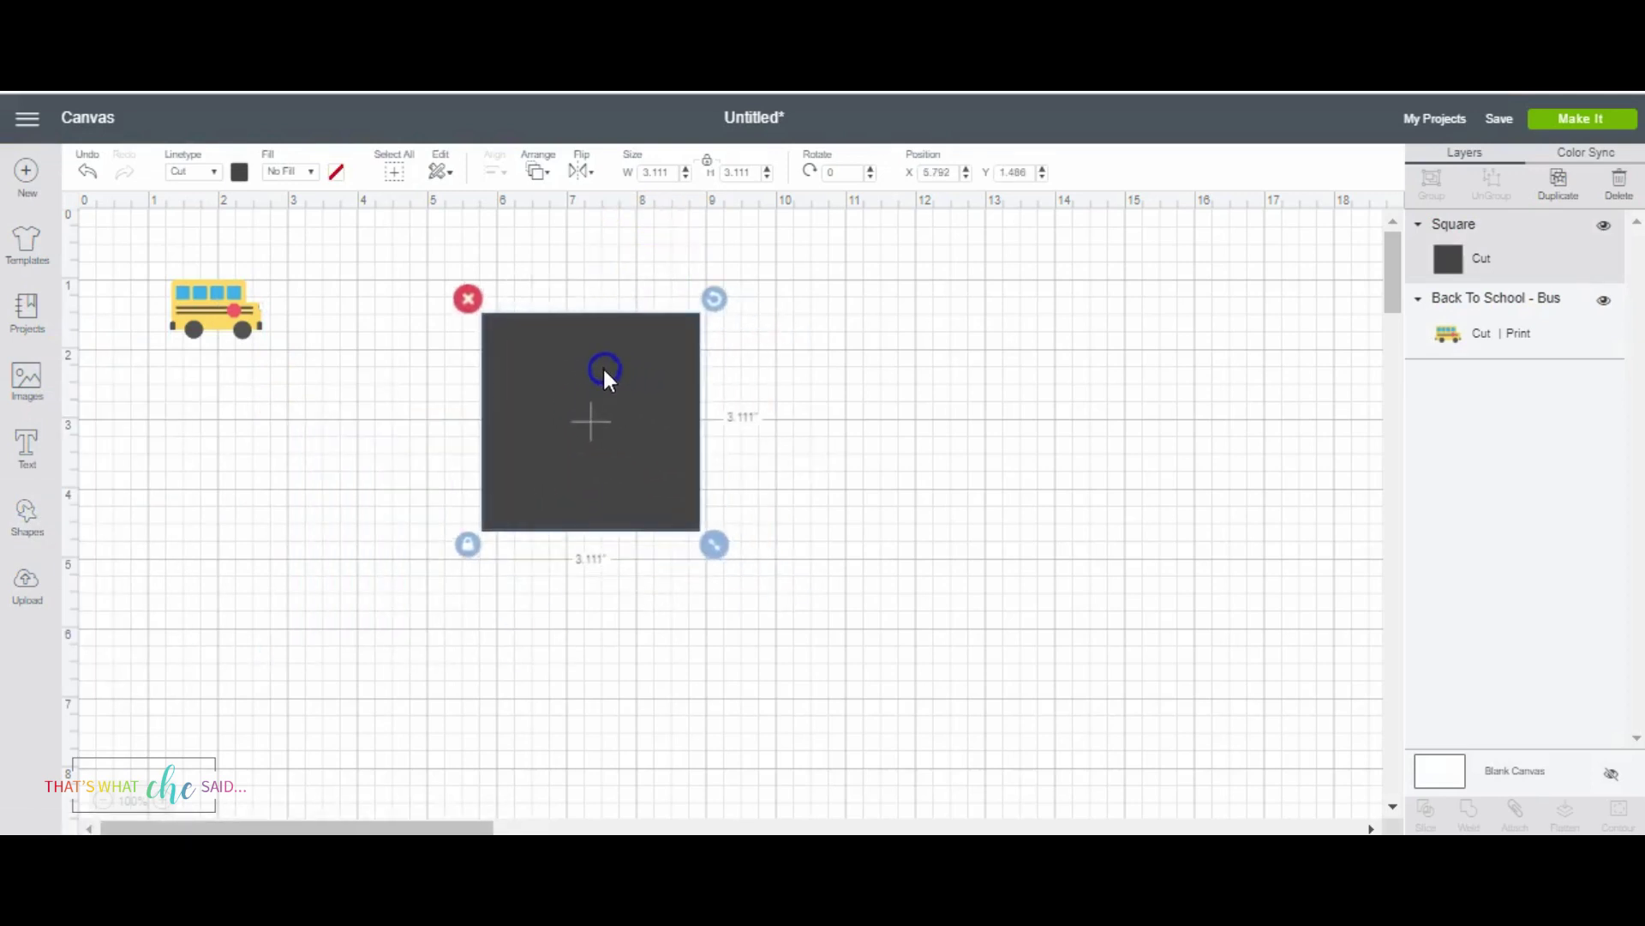
{"action": "left_click", "coordinate": [466, 546]}
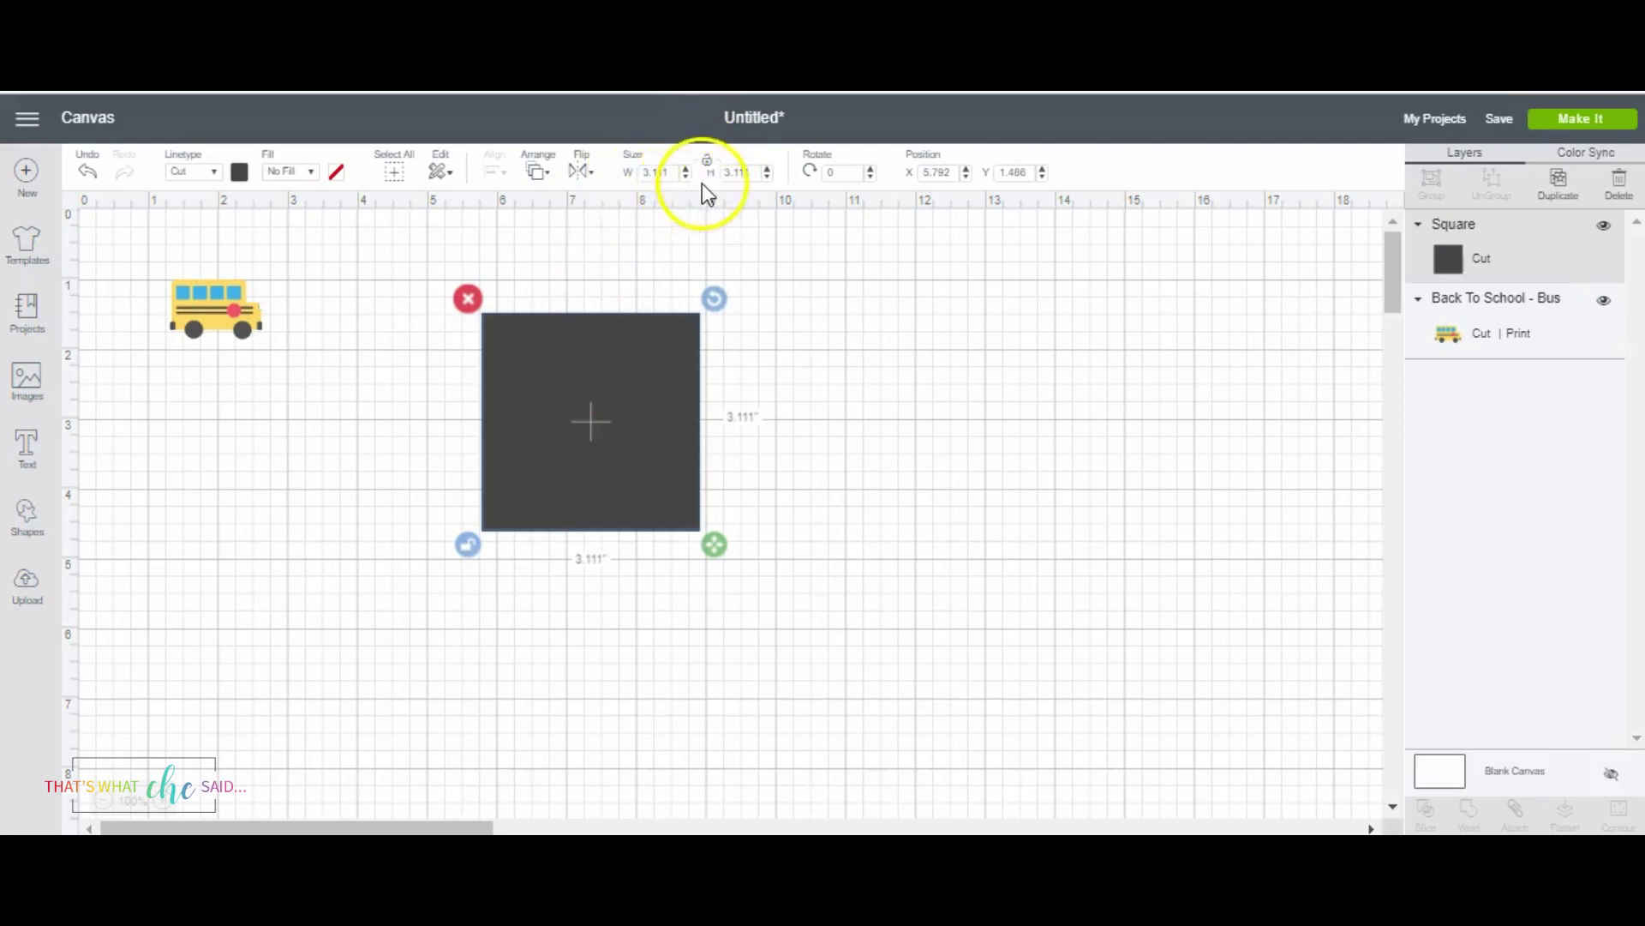
{"action": "left_click", "coordinate": [742, 172]}
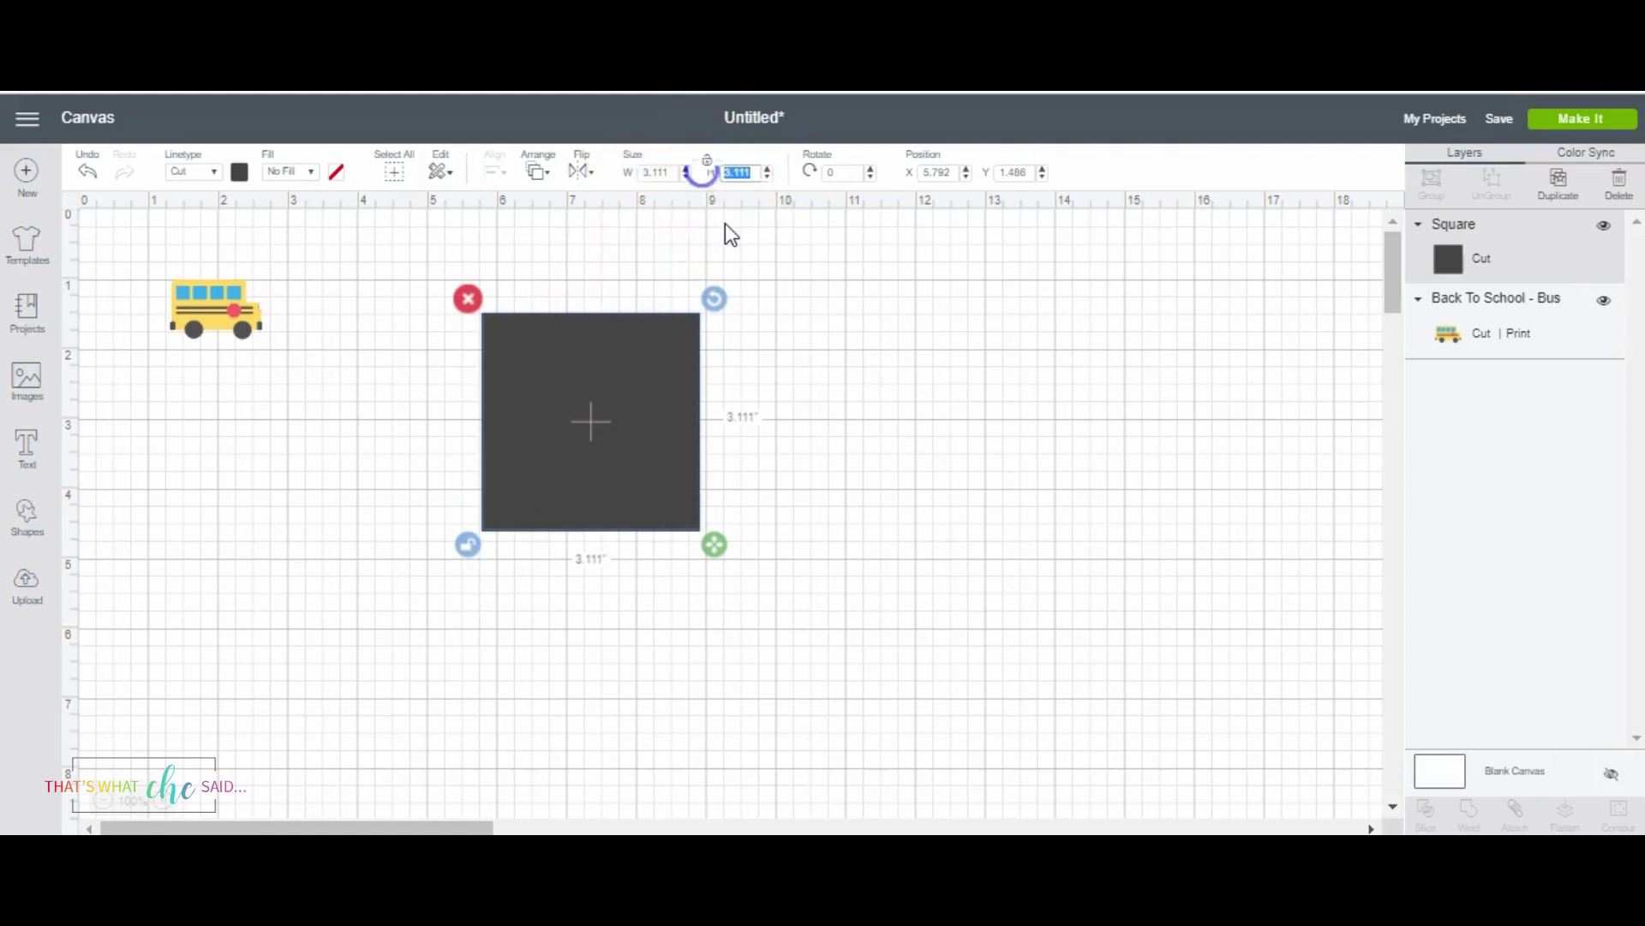
{"action": "type", "text": "9.25"}
{"action": "left_click", "coordinate": [660, 172]}
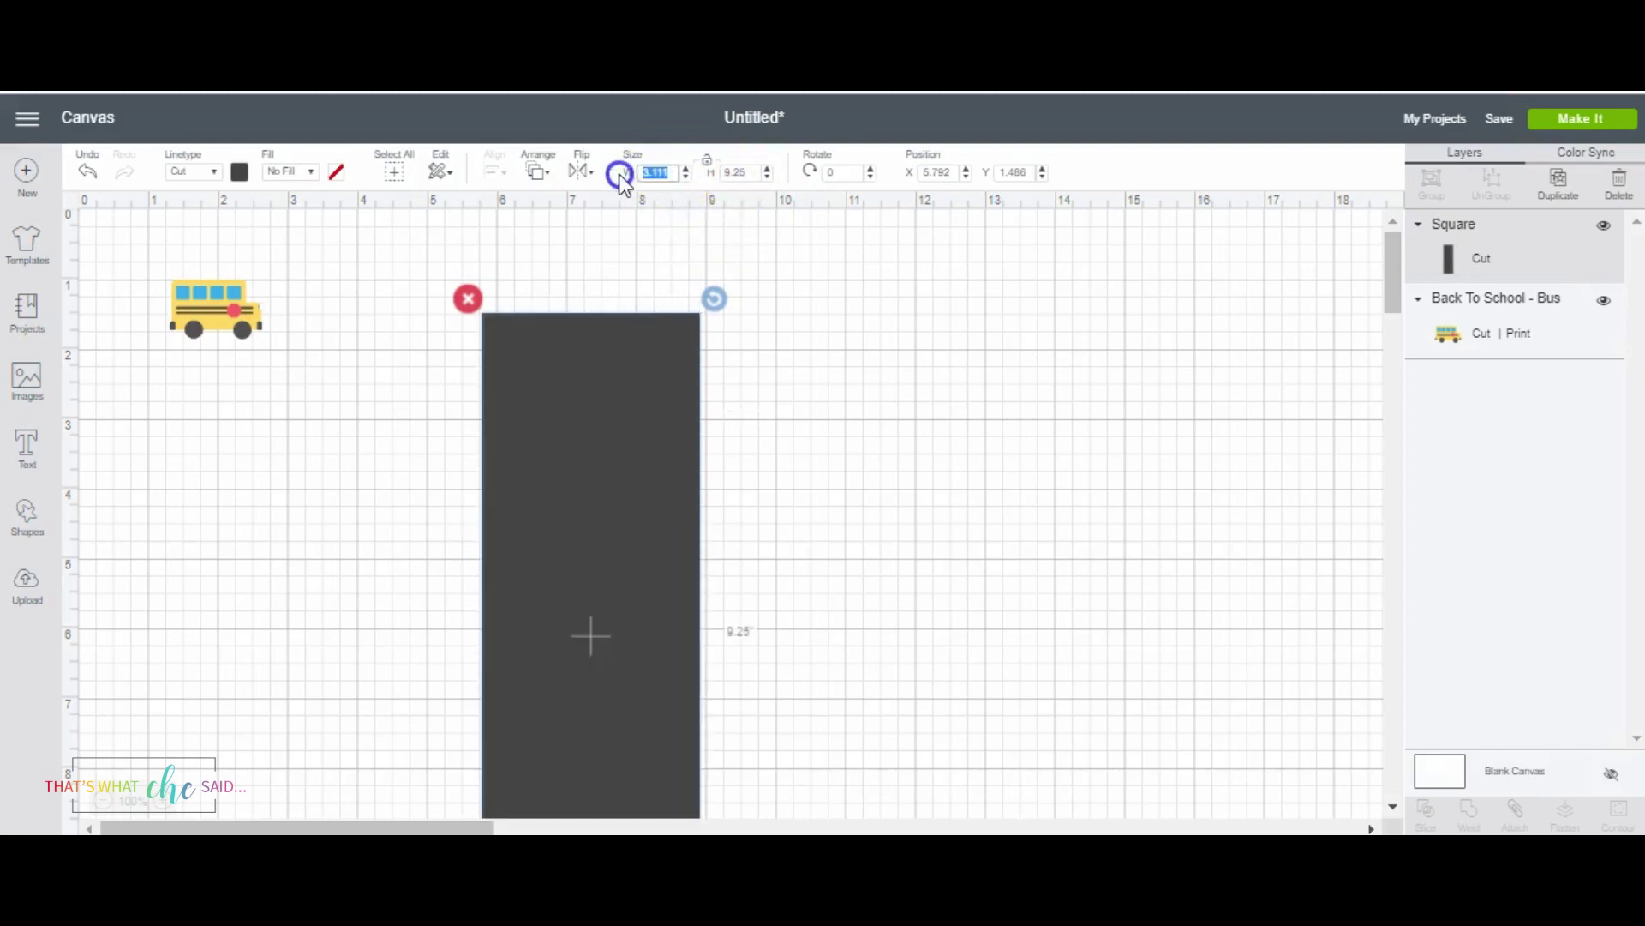
{"action": "type", "text": "6.75"}
Set the rectangle's width to 6.75 in and move it up near the top of the canvas
{"action": "left_click", "coordinate": [860, 470]}
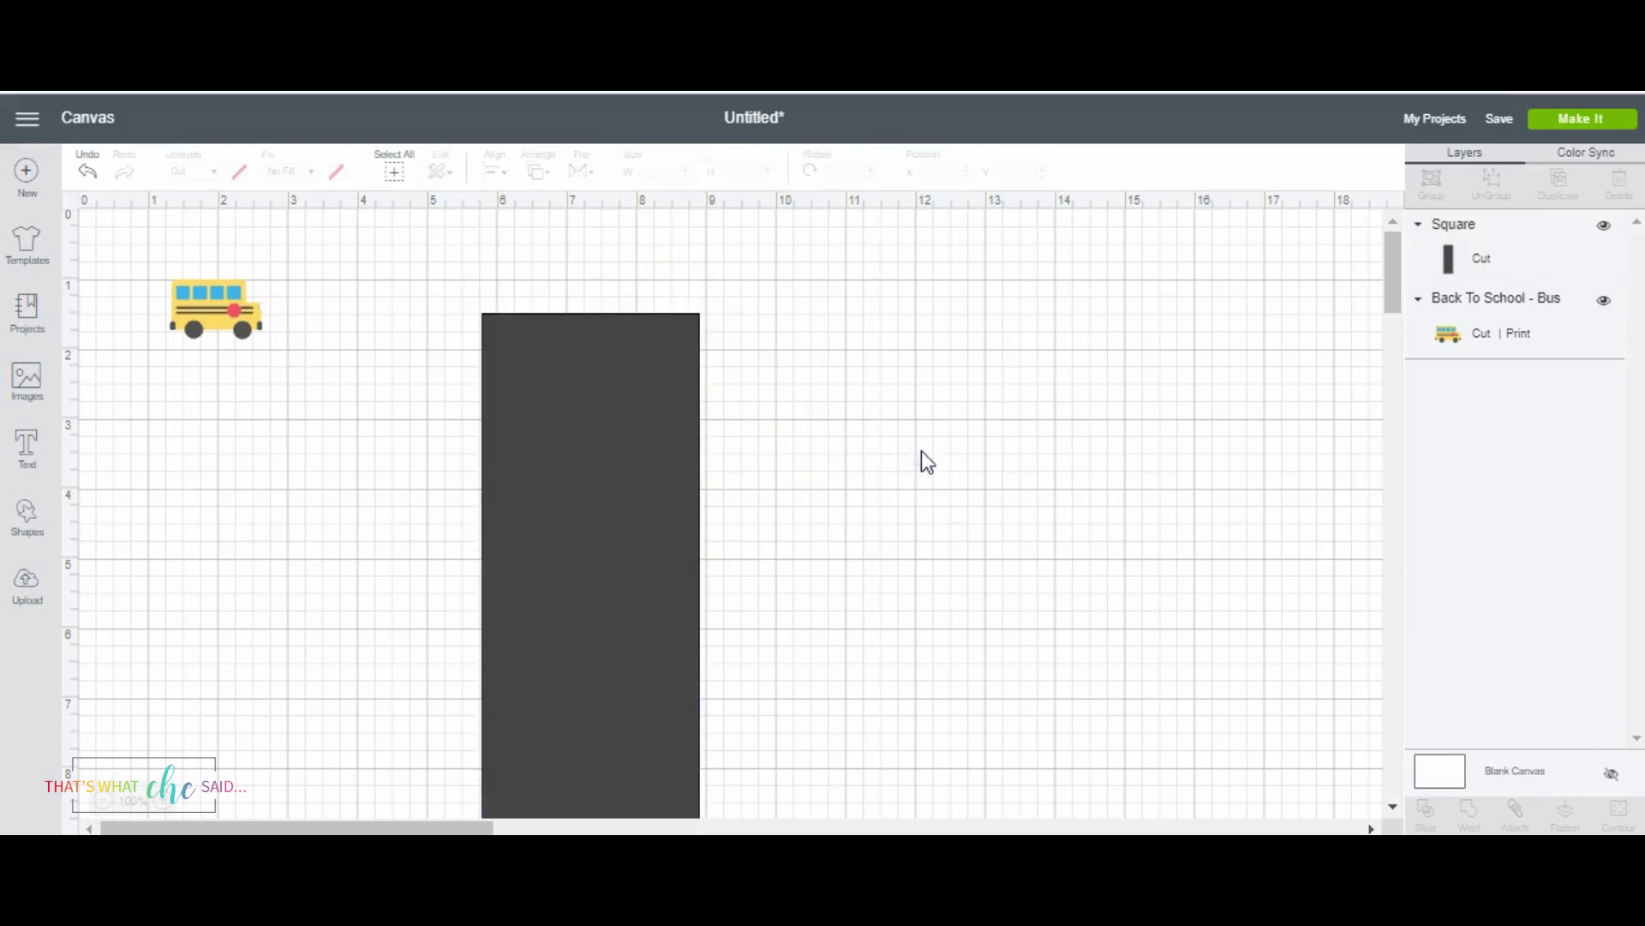
{"action": "left_click", "coordinate": [609, 397]}
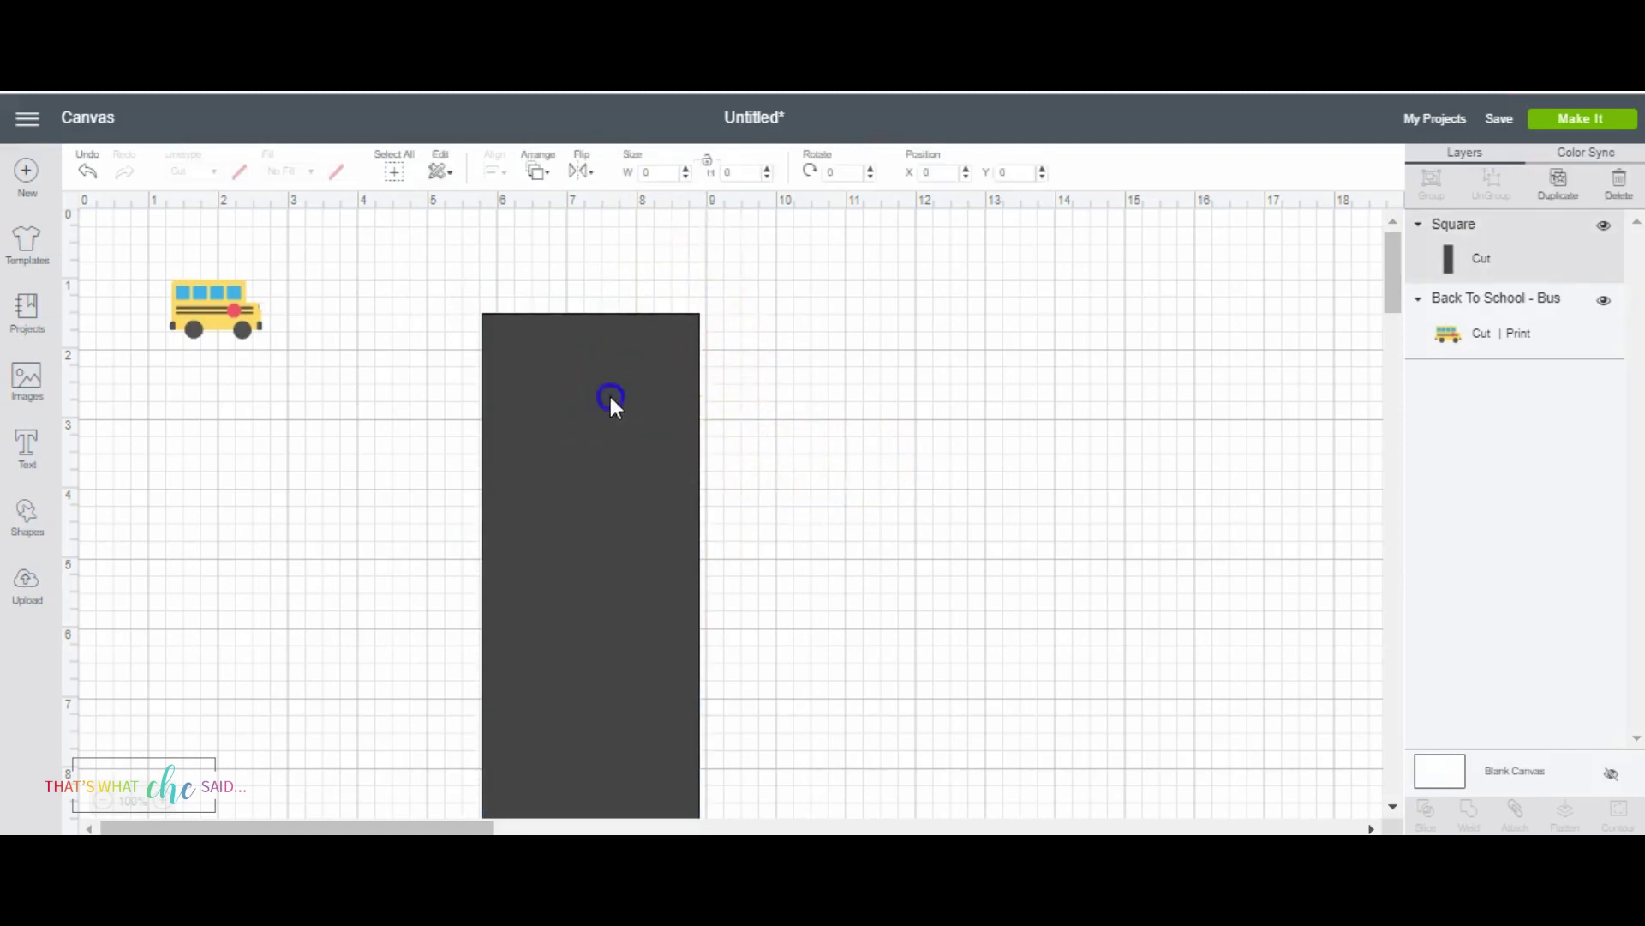
{"action": "left_click", "coordinate": [670, 172]}
{"action": "type", "text": "6"}
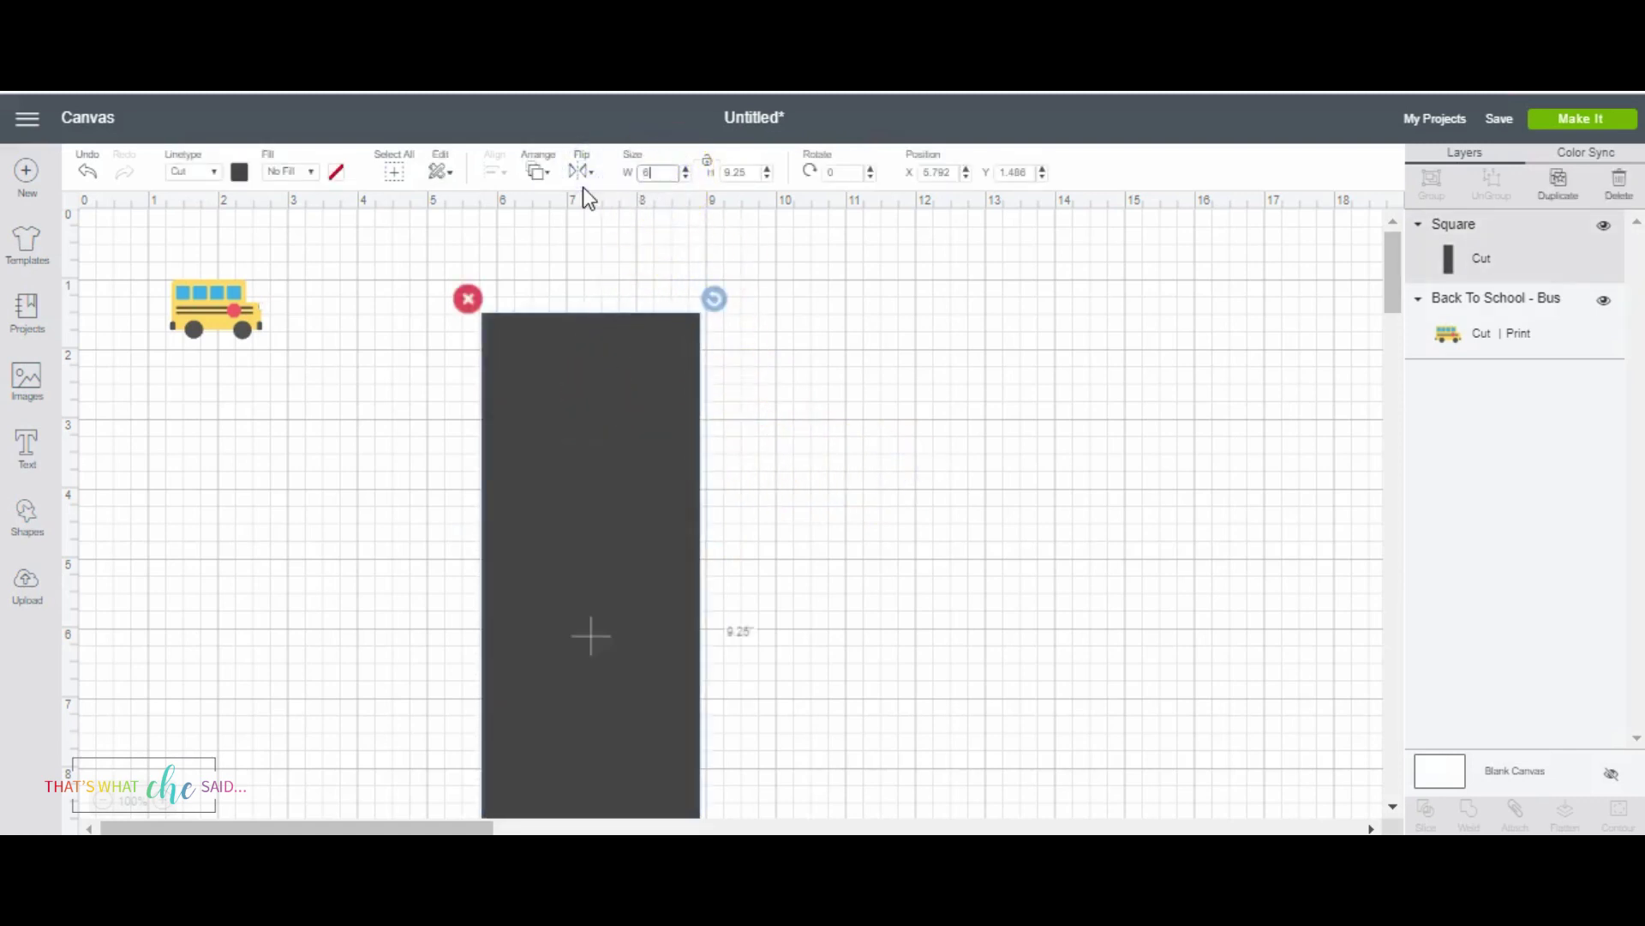
{"action": "type", "text": ".75"}
{"action": "key", "text": "Return"}
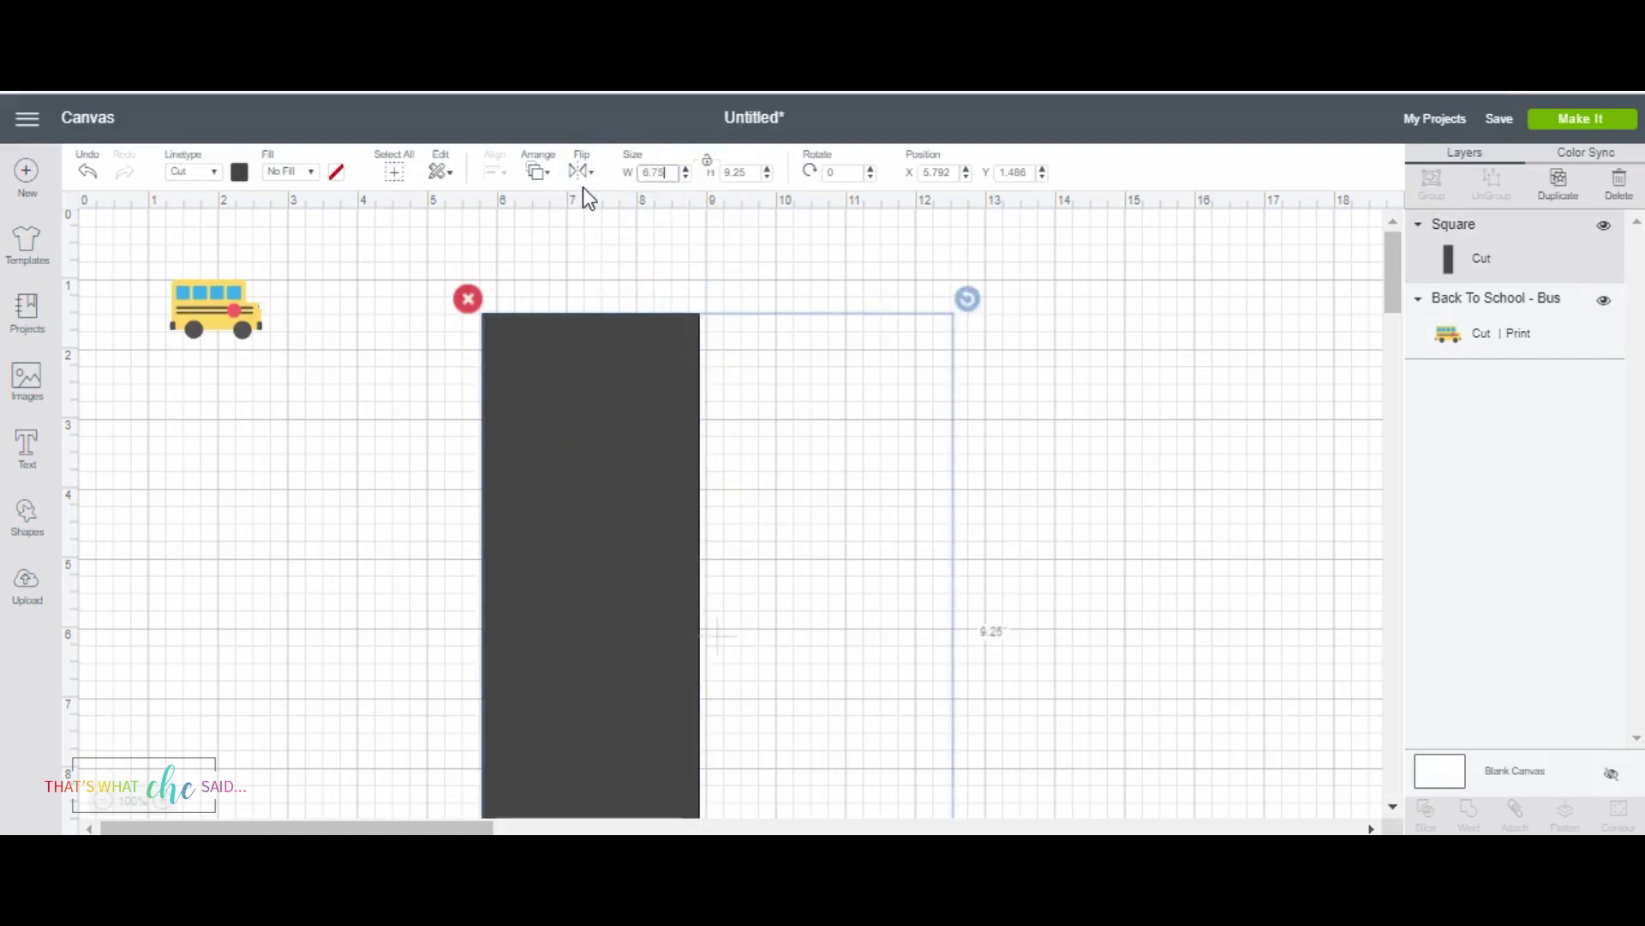
{"action": "left_click", "coordinate": [691, 467]}
{"action": "left_click_drag", "start_coordinate": [691, 467], "coordinate": [614, 367]}
{"action": "scroll", "coordinate": [715, 571], "scroll_direction": "down", "scroll_amount": 3}
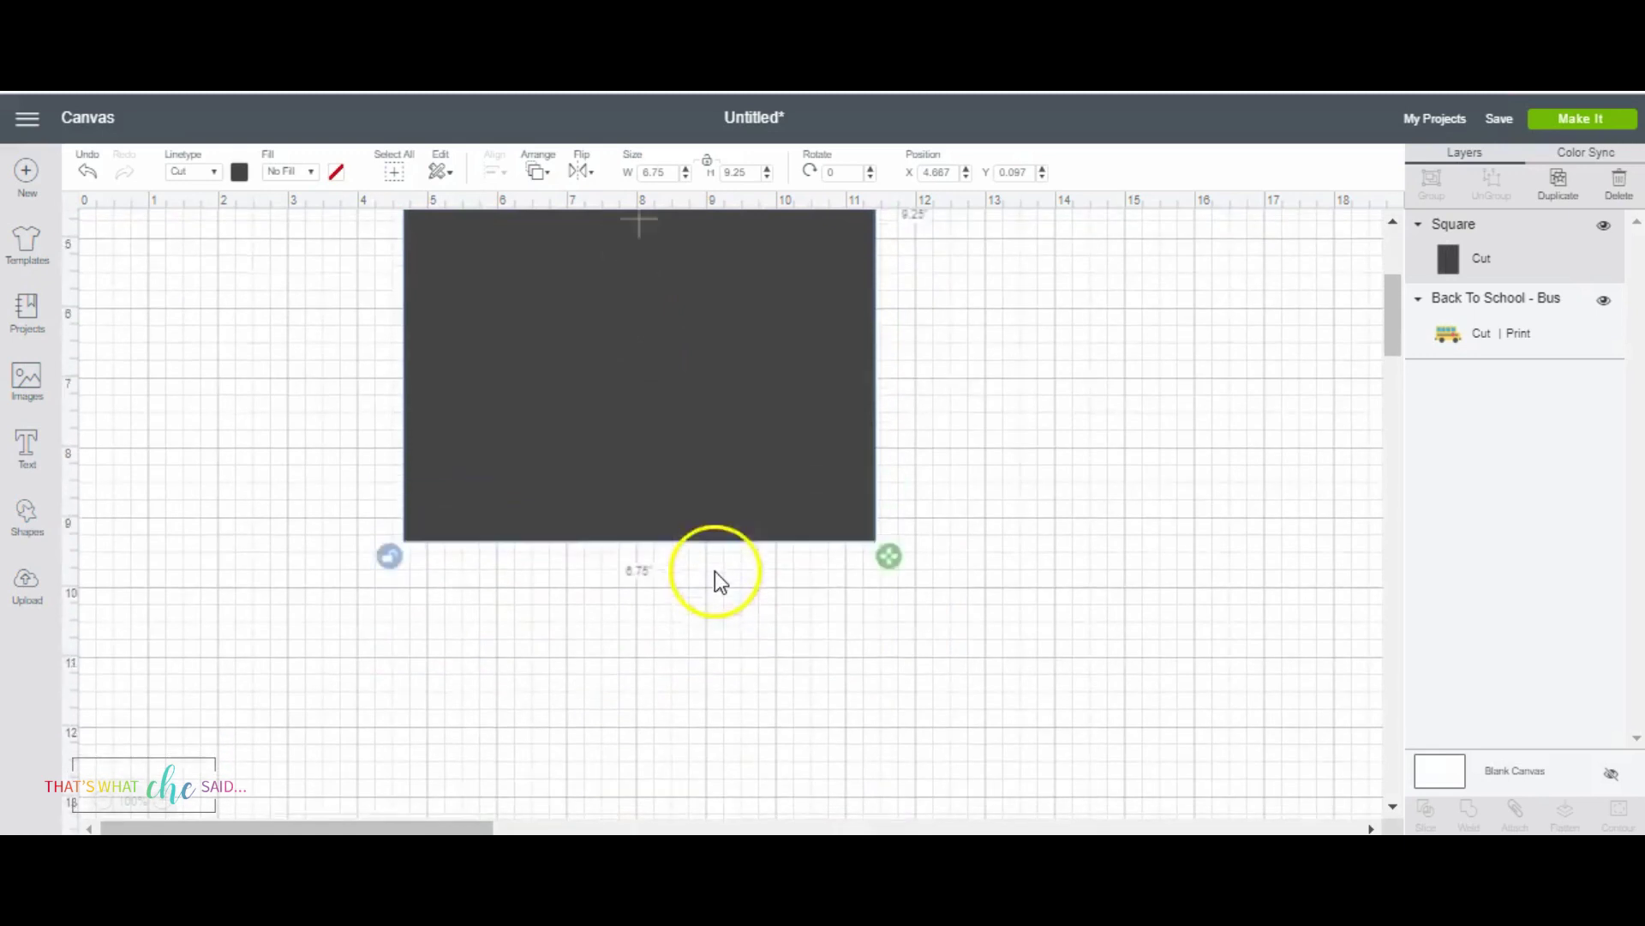
{"action": "scroll", "coordinate": [714, 576], "scroll_direction": "up", "scroll_amount": 4}
{"action": "scroll", "coordinate": [643, 531], "scroll_direction": "down", "scroll_amount": 3}
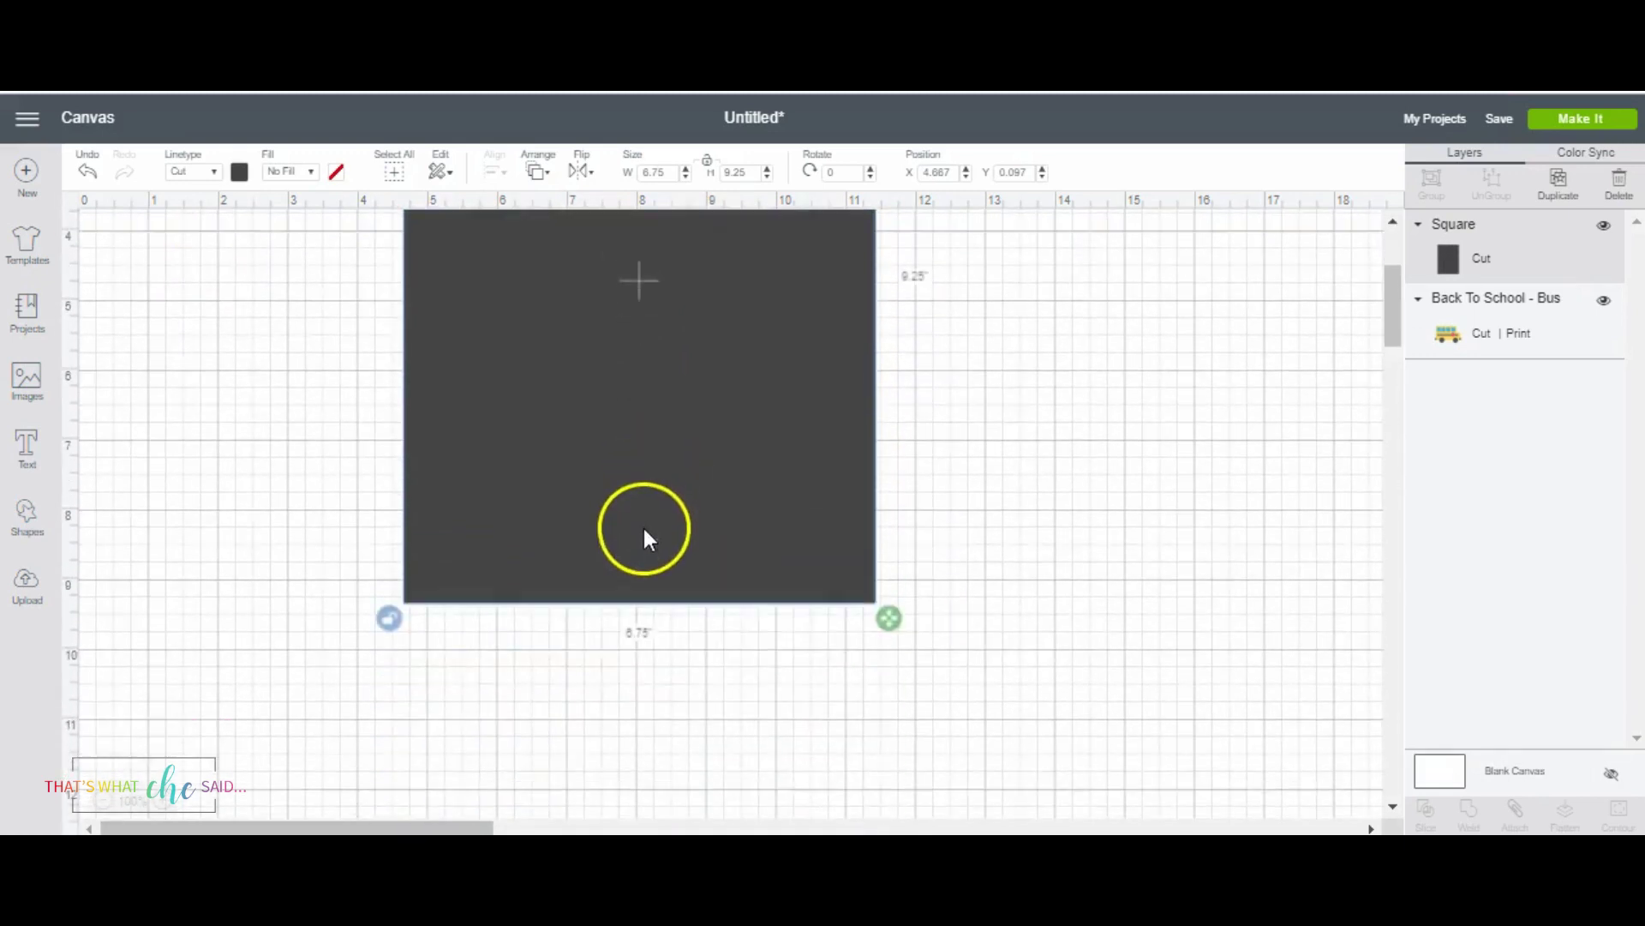
{"action": "scroll", "coordinate": [644, 530], "scroll_direction": "up", "scroll_amount": 3}
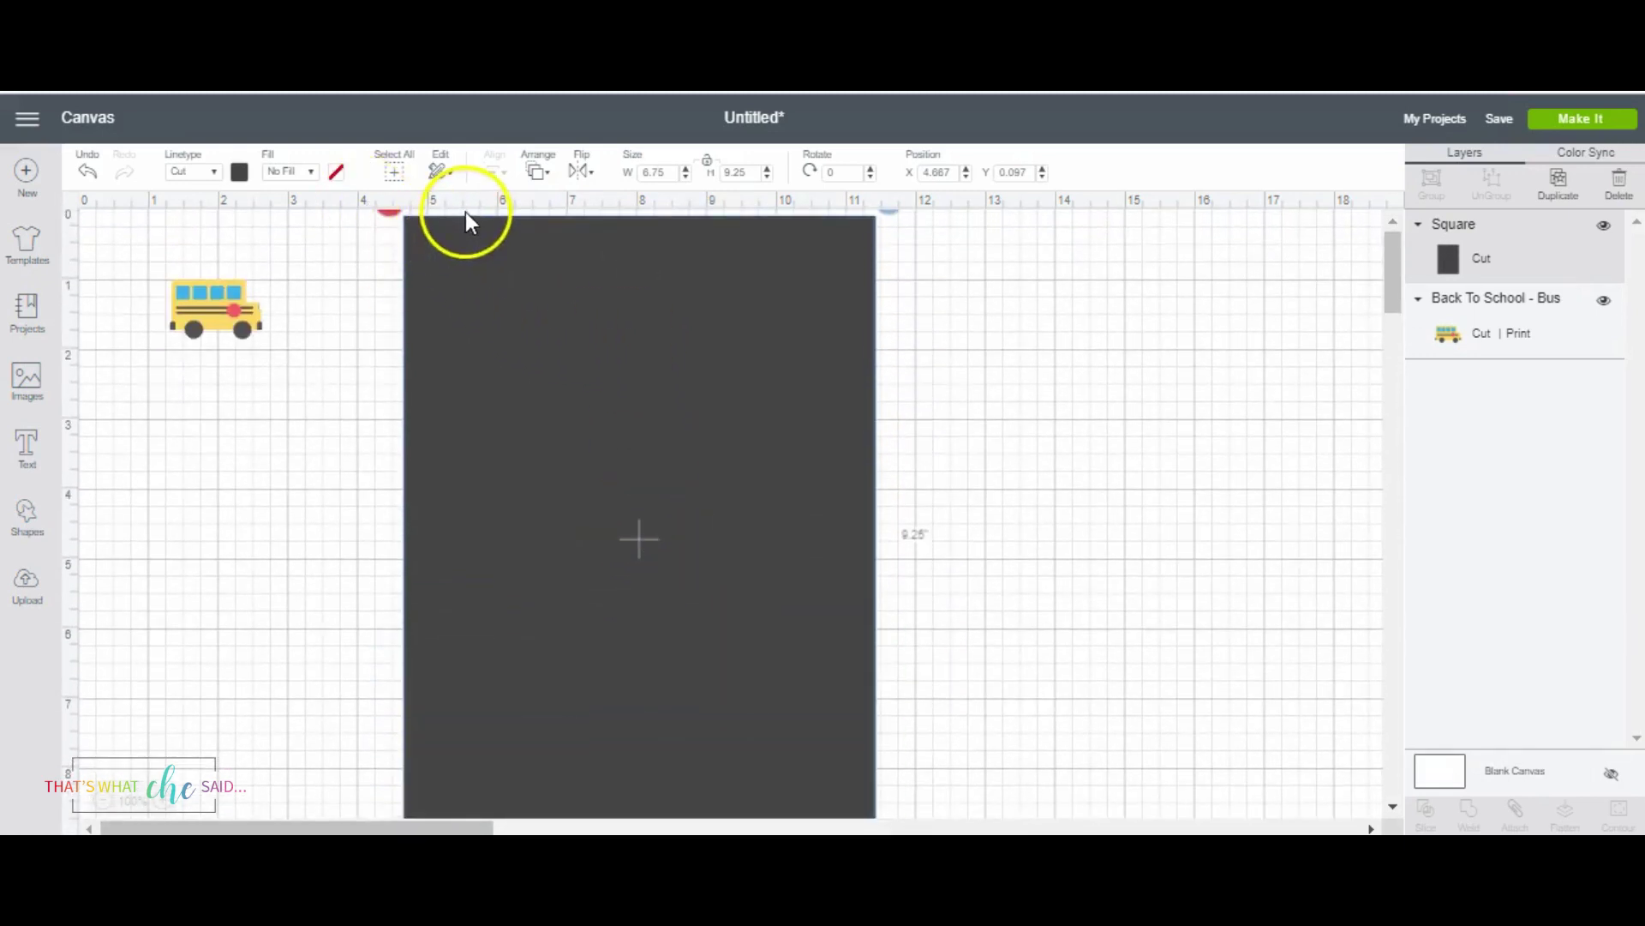
Colour the rectangle light orange
{"action": "left_click", "coordinate": [241, 177]}
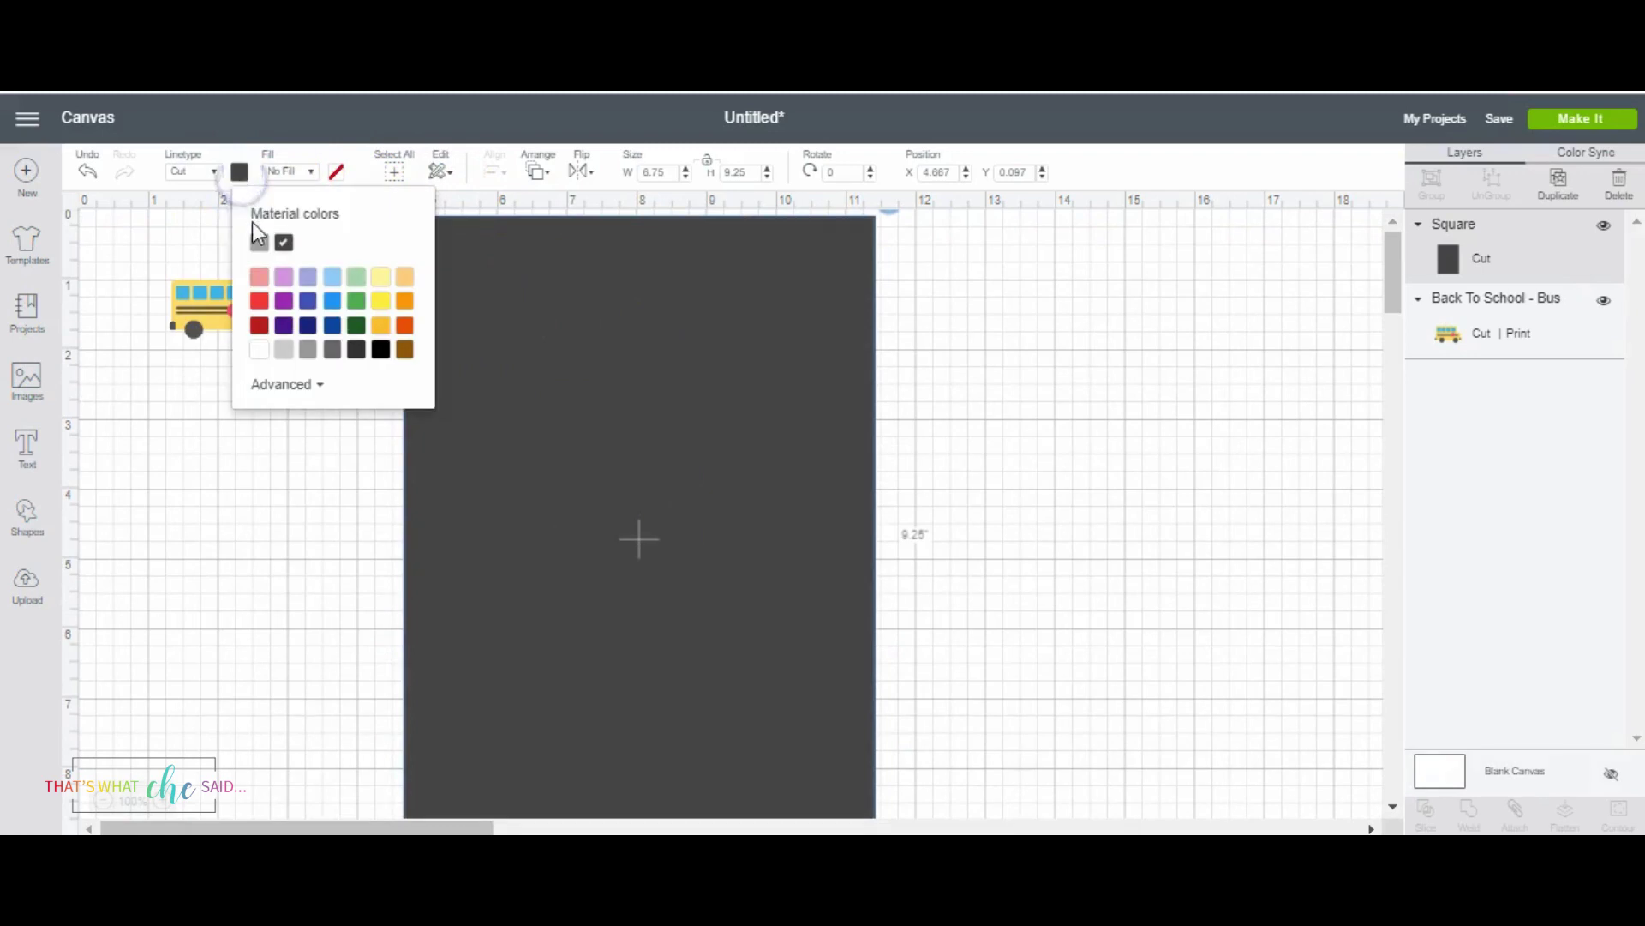
{"action": "left_click", "coordinate": [406, 283]}
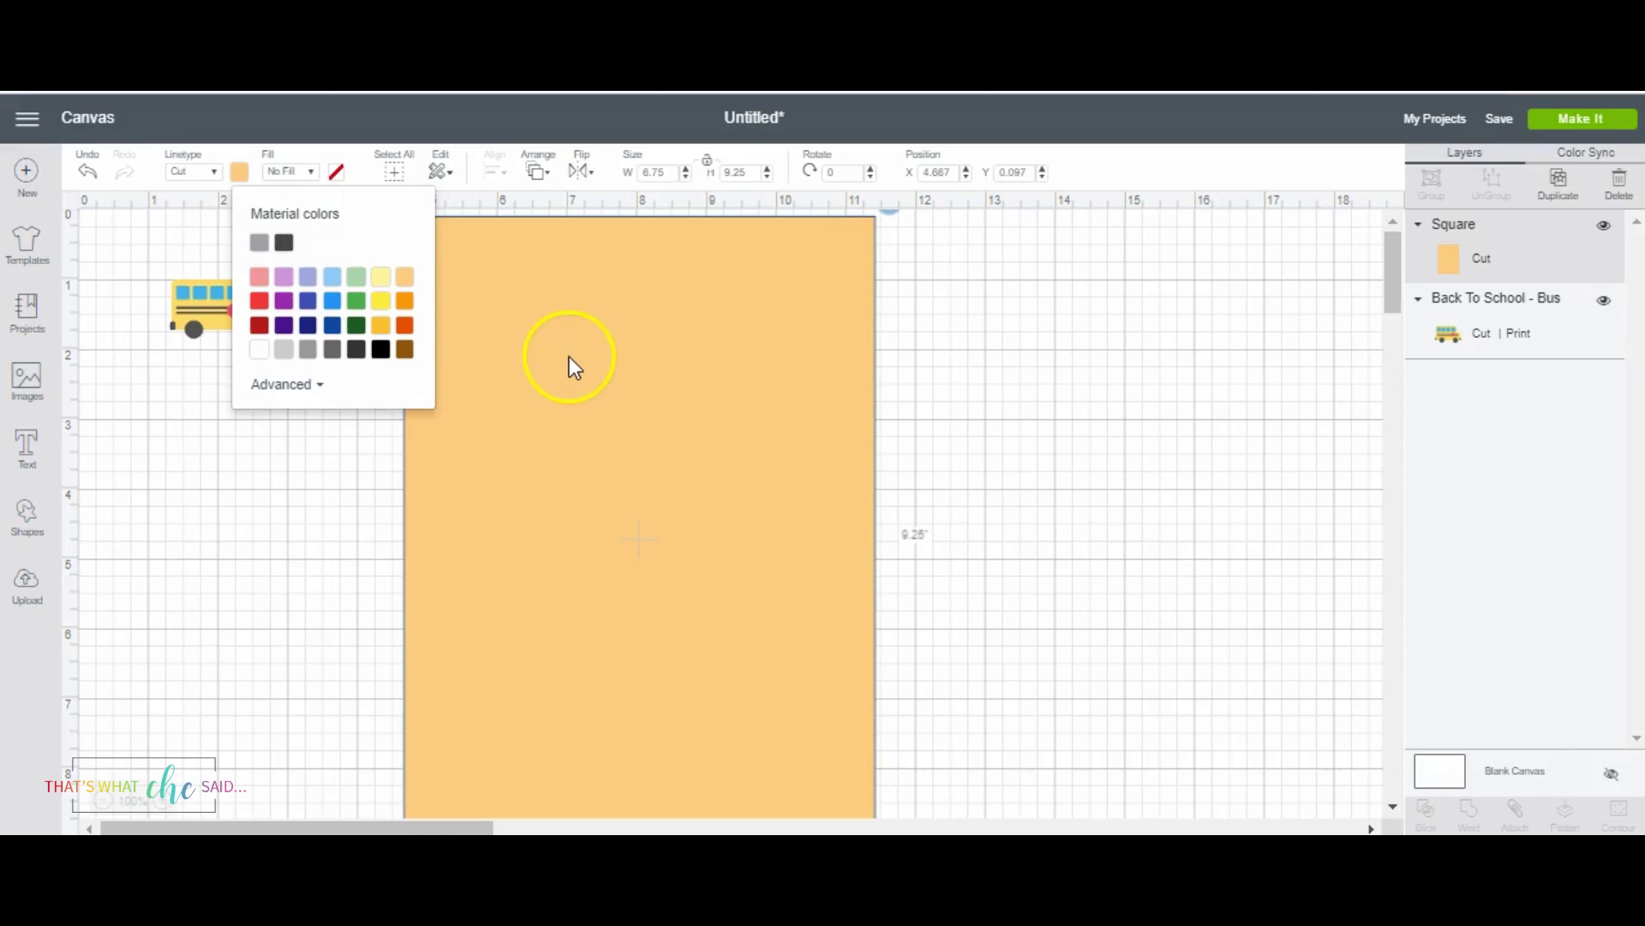
{"action": "left_click", "coordinate": [326, 630]}
Send the rectangle to the back and place the bus on its top-left corner
{"action": "left_click", "coordinate": [470, 363]}
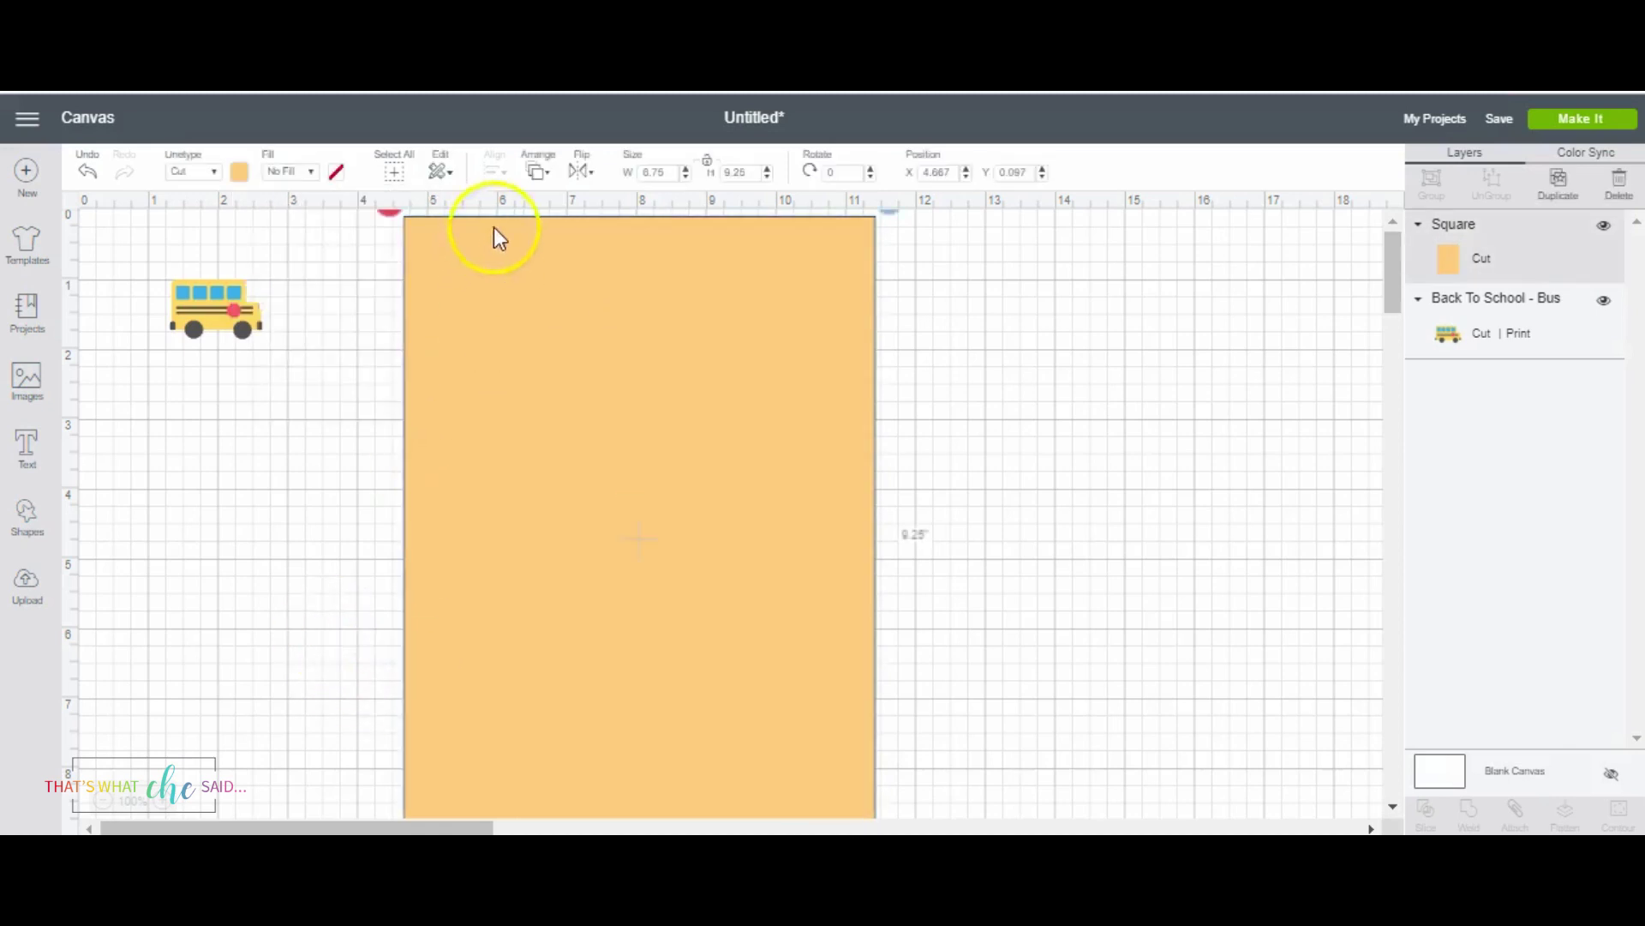
{"action": "left_click", "coordinate": [537, 171]}
{"action": "left_click", "coordinate": [574, 208]}
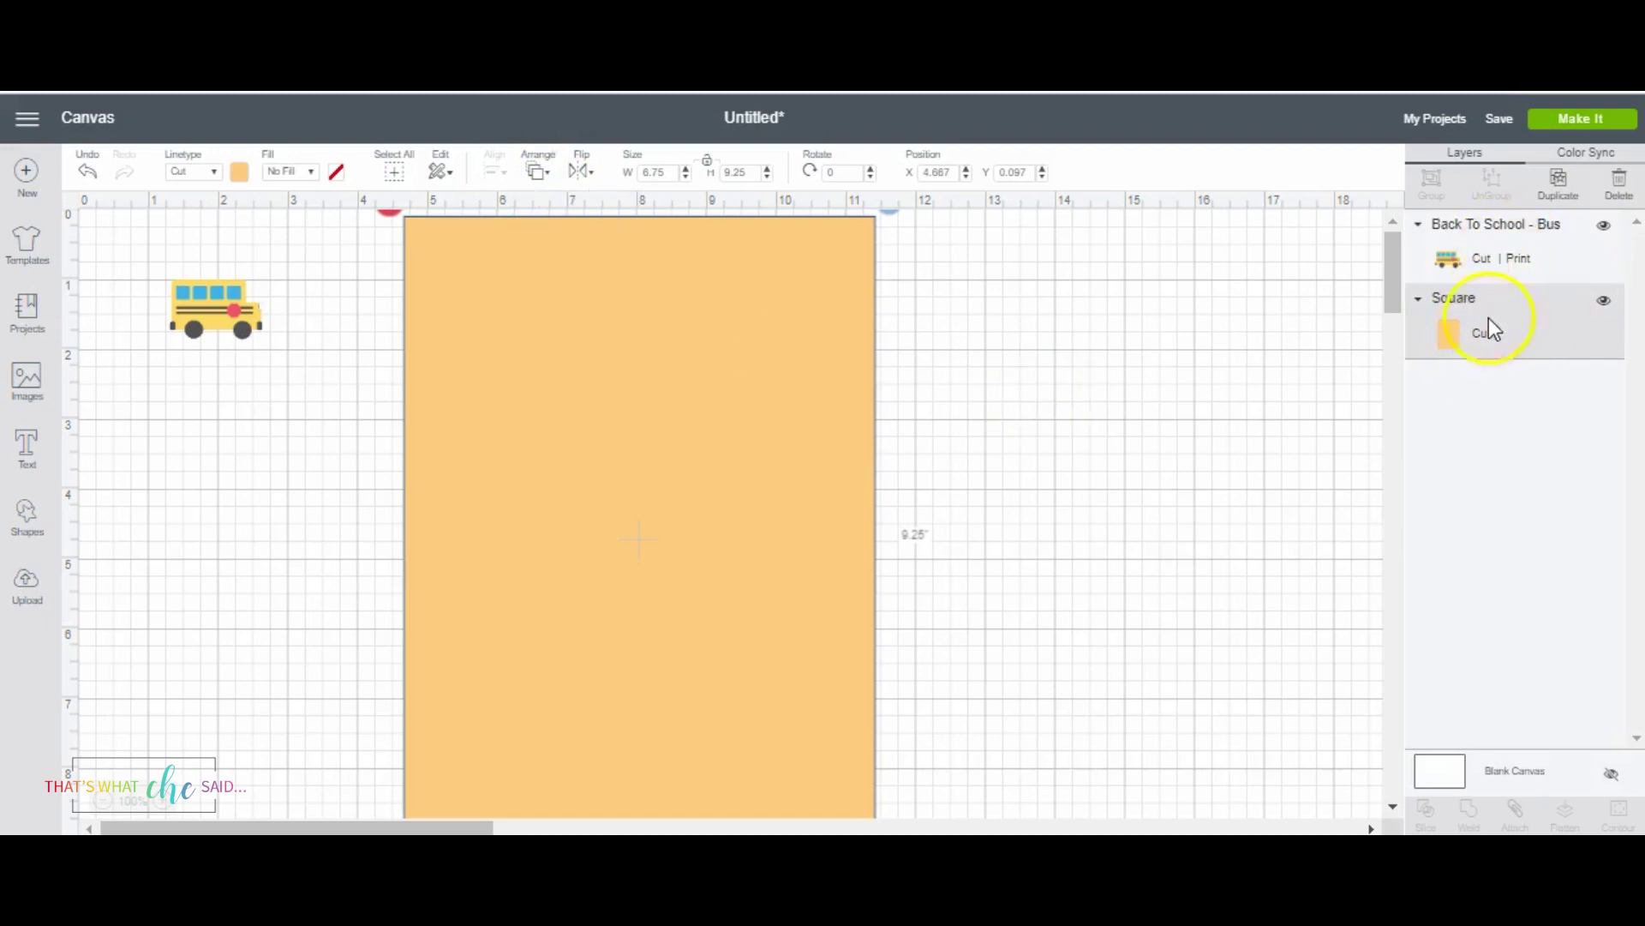
{"action": "left_click_drag", "start_coordinate": [211, 312], "coordinate": [480, 284]}
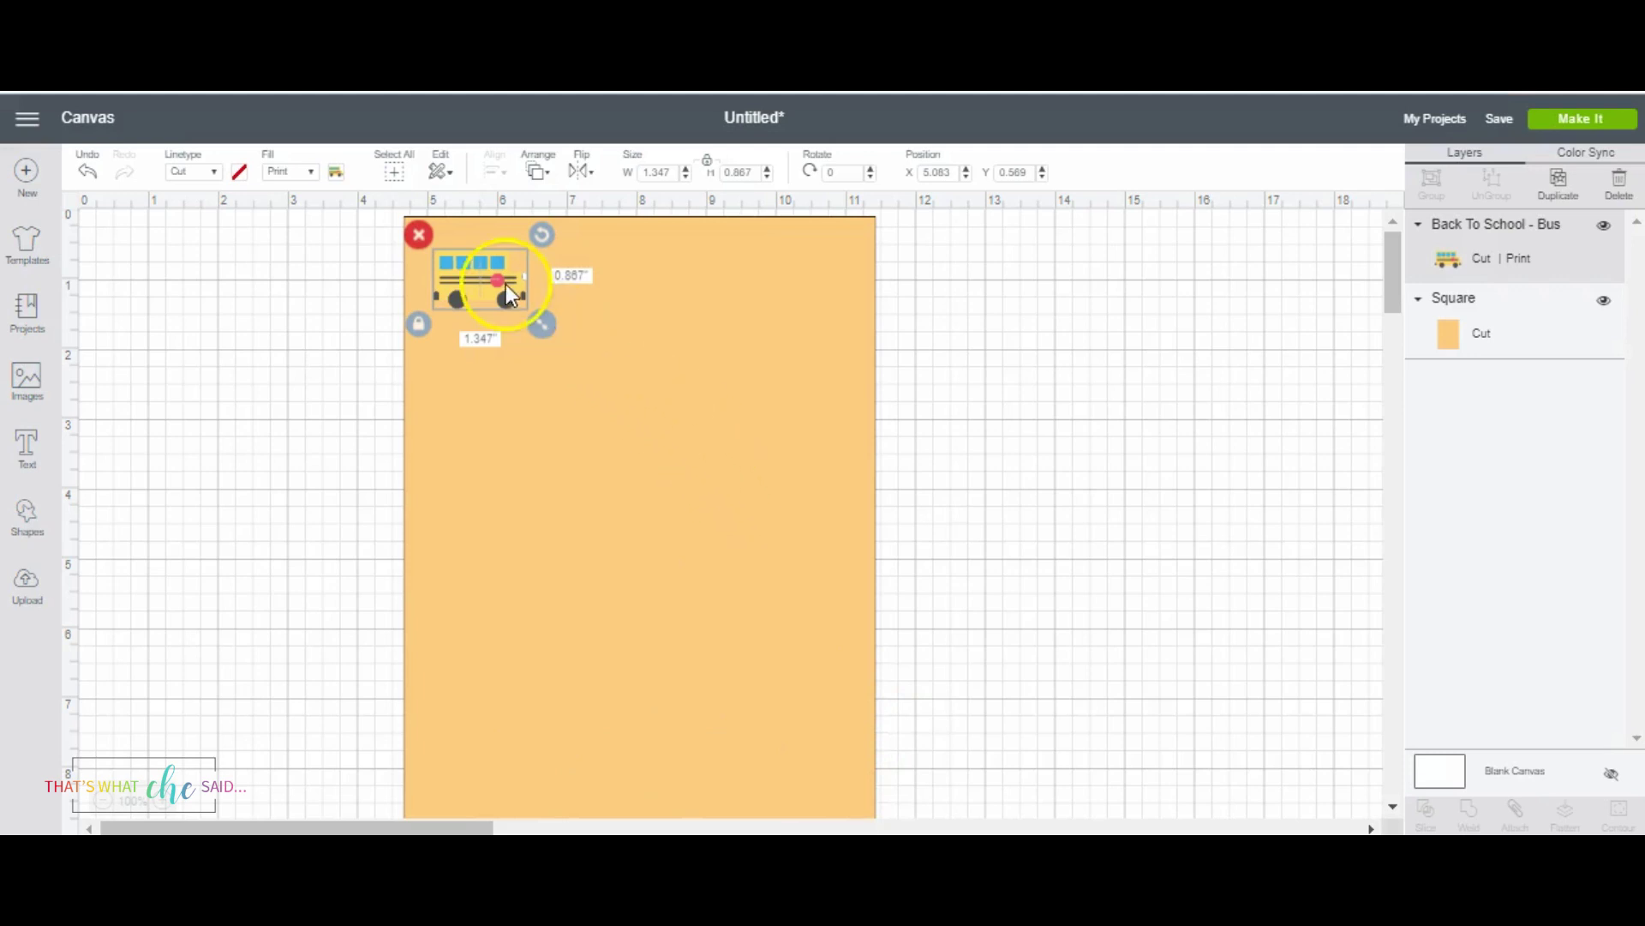
{"action": "left_click", "coordinate": [29, 581]}
Upload Back To School - Book as a complex print-then-cut image tagged 'book back to school'
{"action": "left_click", "coordinate": [453, 474]}
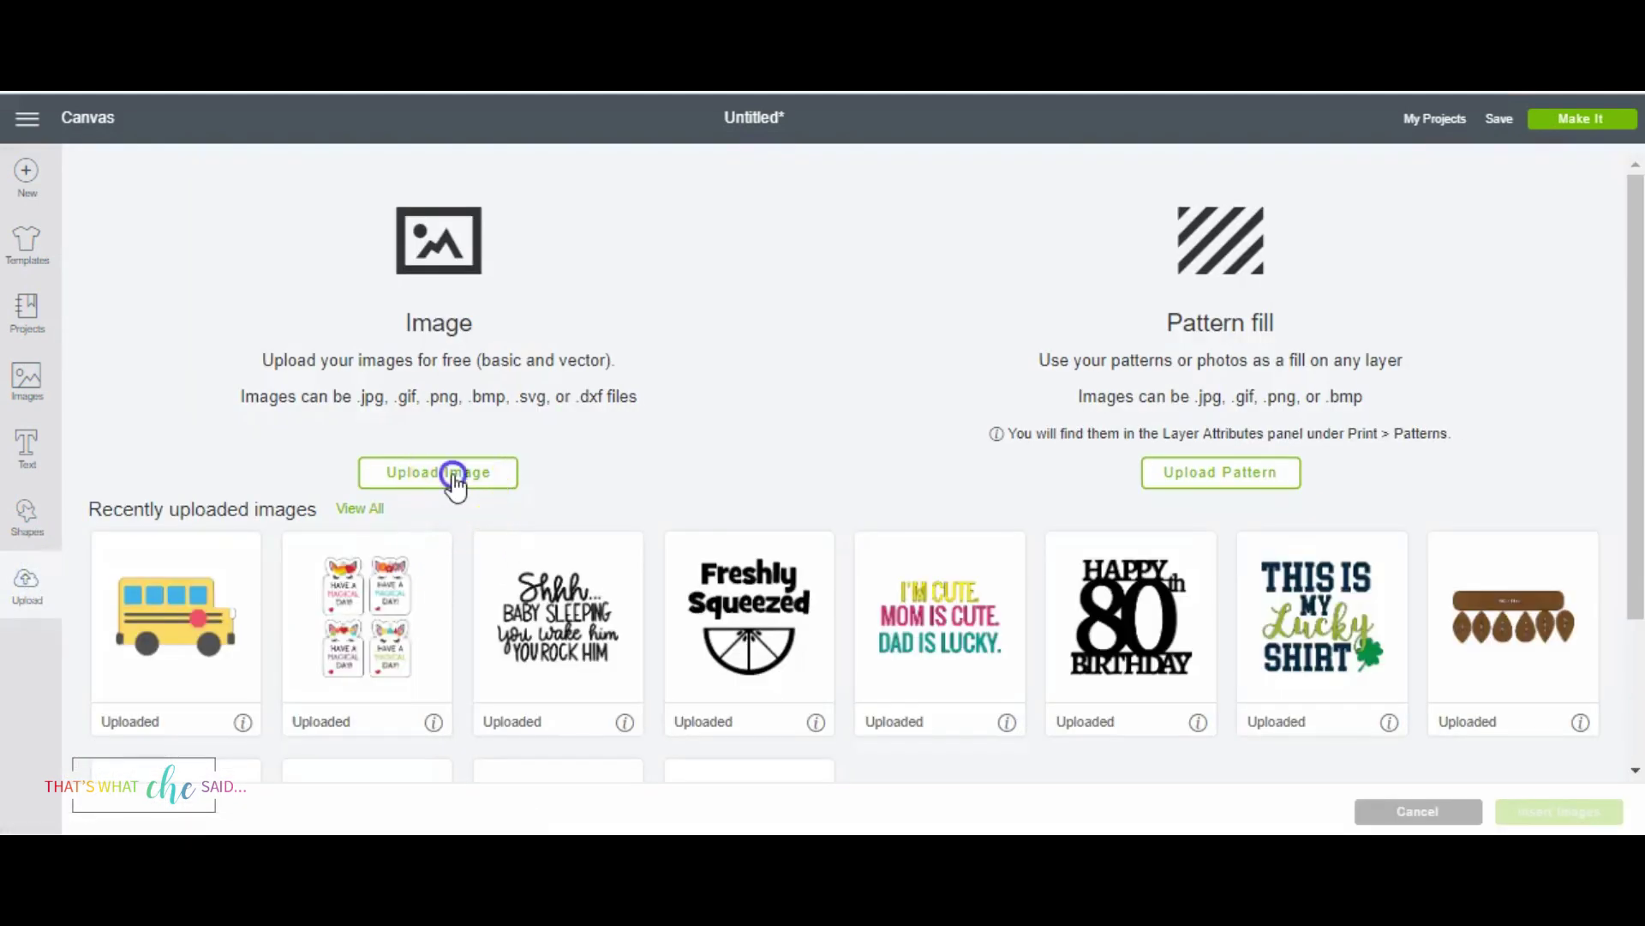
{"action": "left_click", "coordinate": [926, 471]}
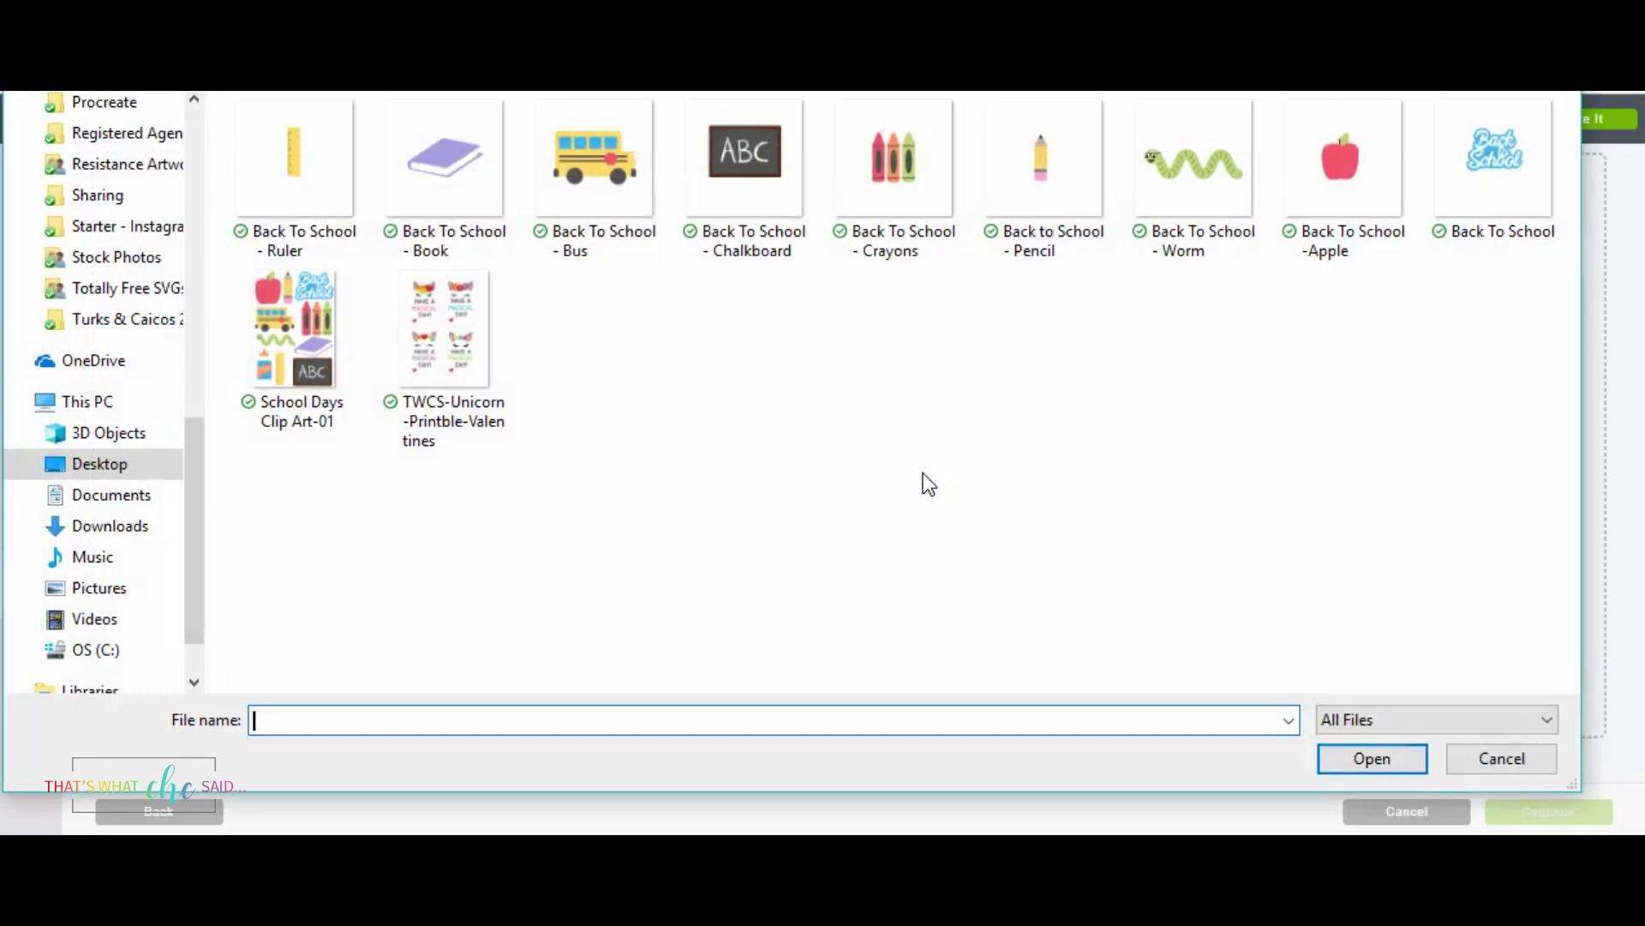
{"action": "left_click", "coordinate": [397, 153]}
{"action": "left_click", "coordinate": [1386, 762]}
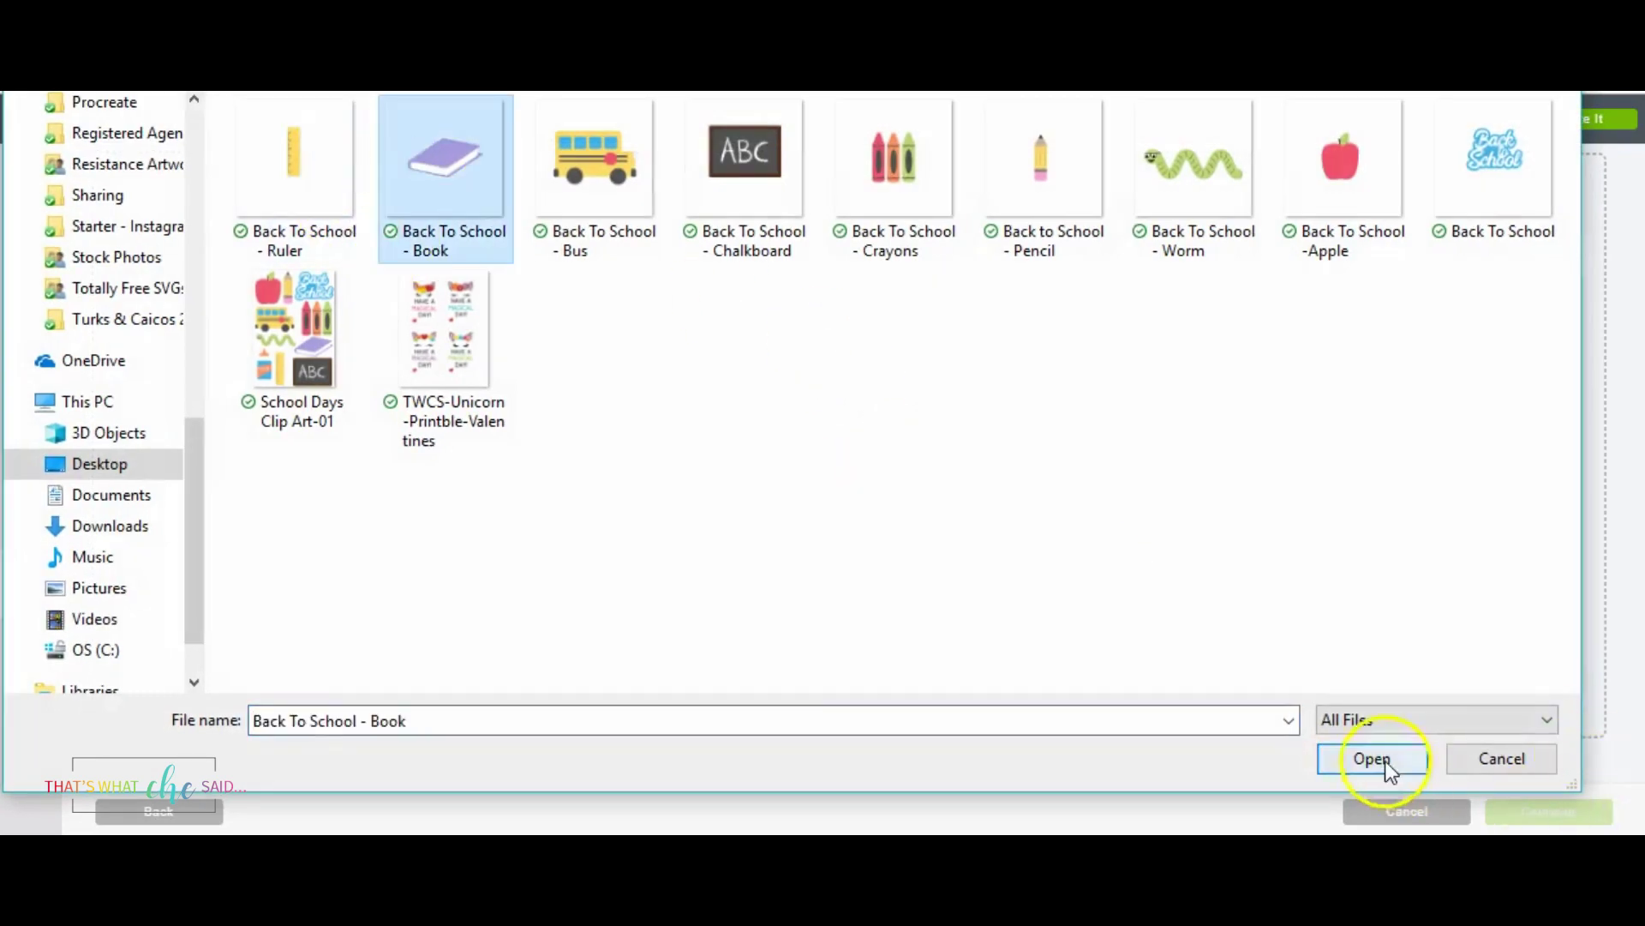
{"action": "left_click", "coordinate": [1187, 630]}
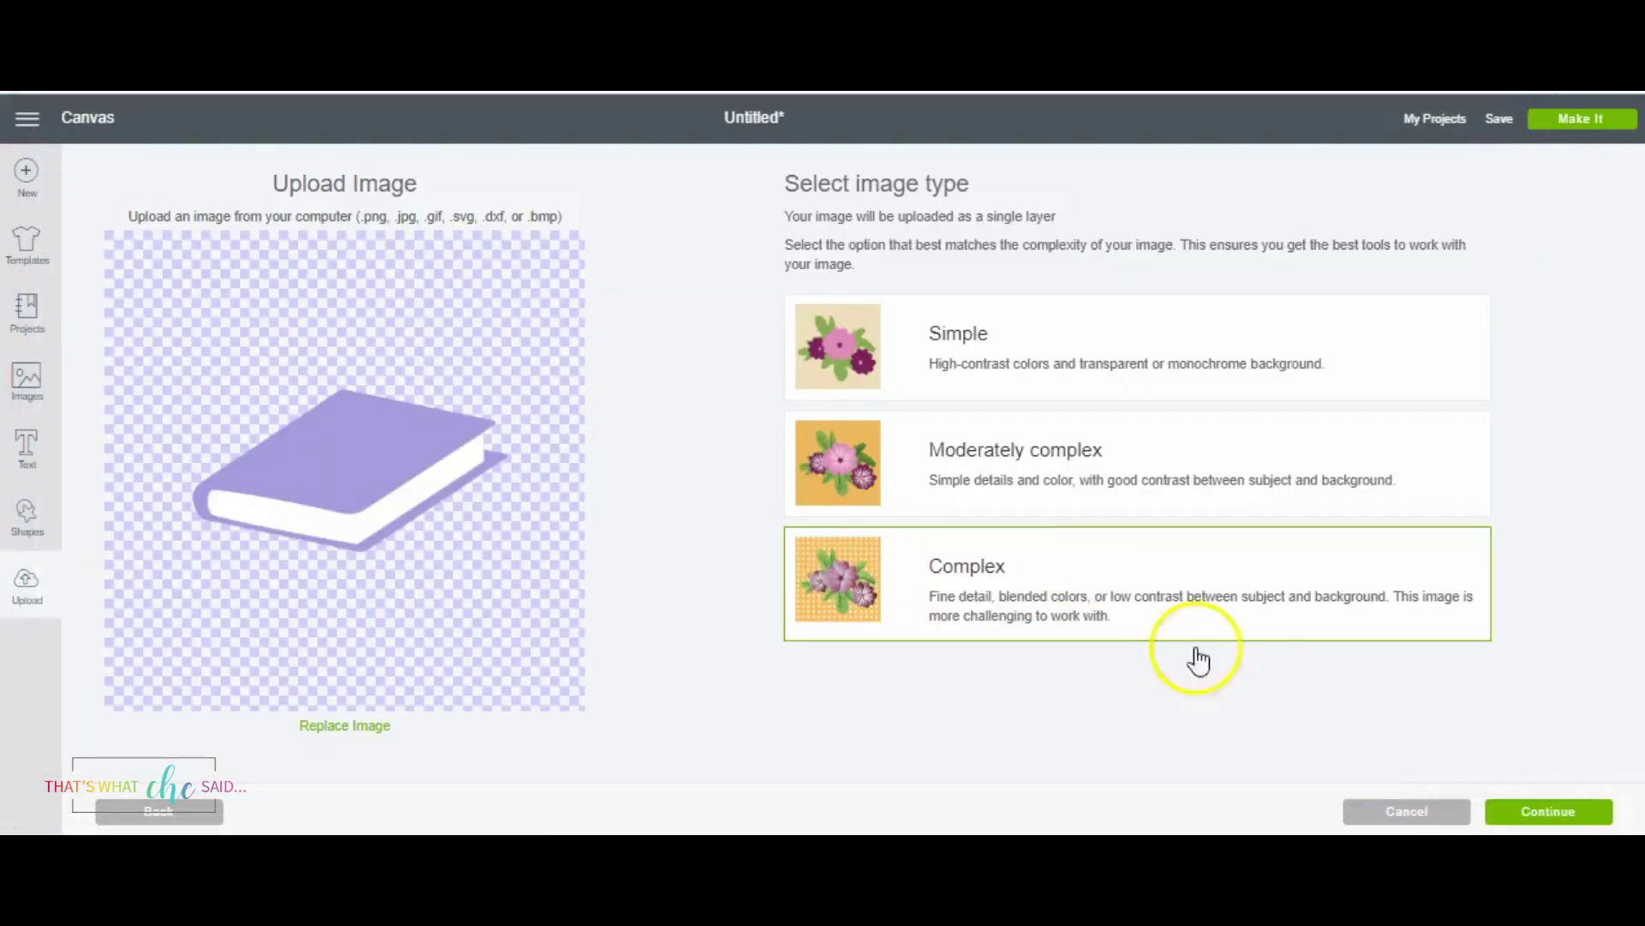
{"action": "left_click", "coordinate": [1536, 814]}
{"action": "left_click", "coordinate": [1536, 814]}
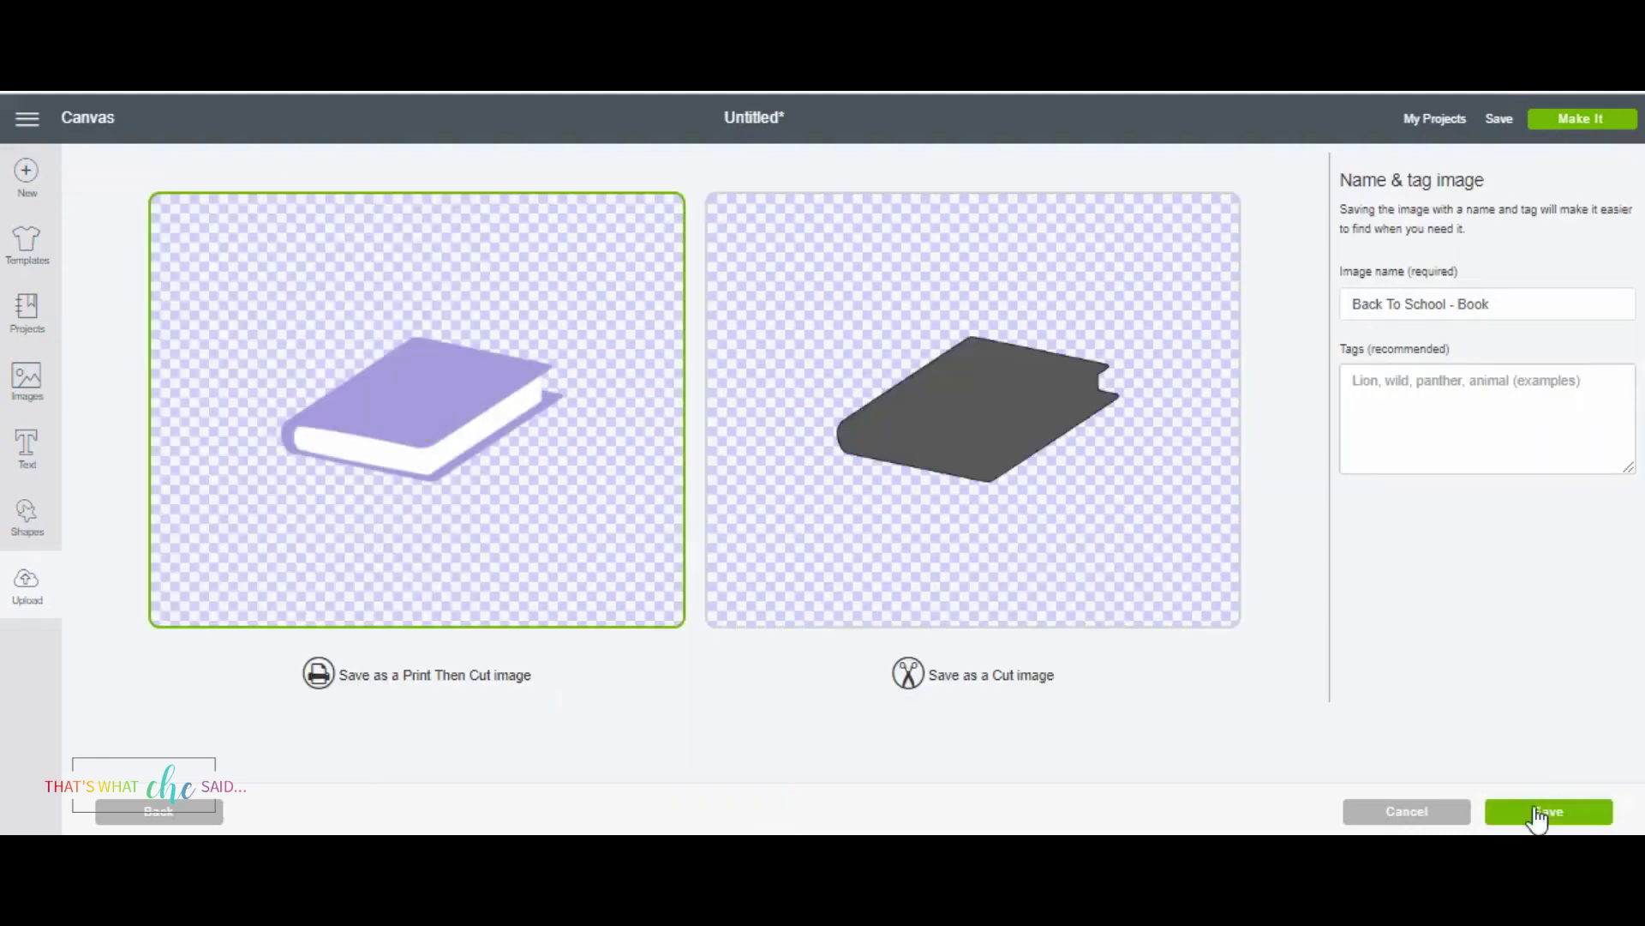
{"action": "left_click", "coordinate": [1494, 442]}
{"action": "type", "text": "book ba"}
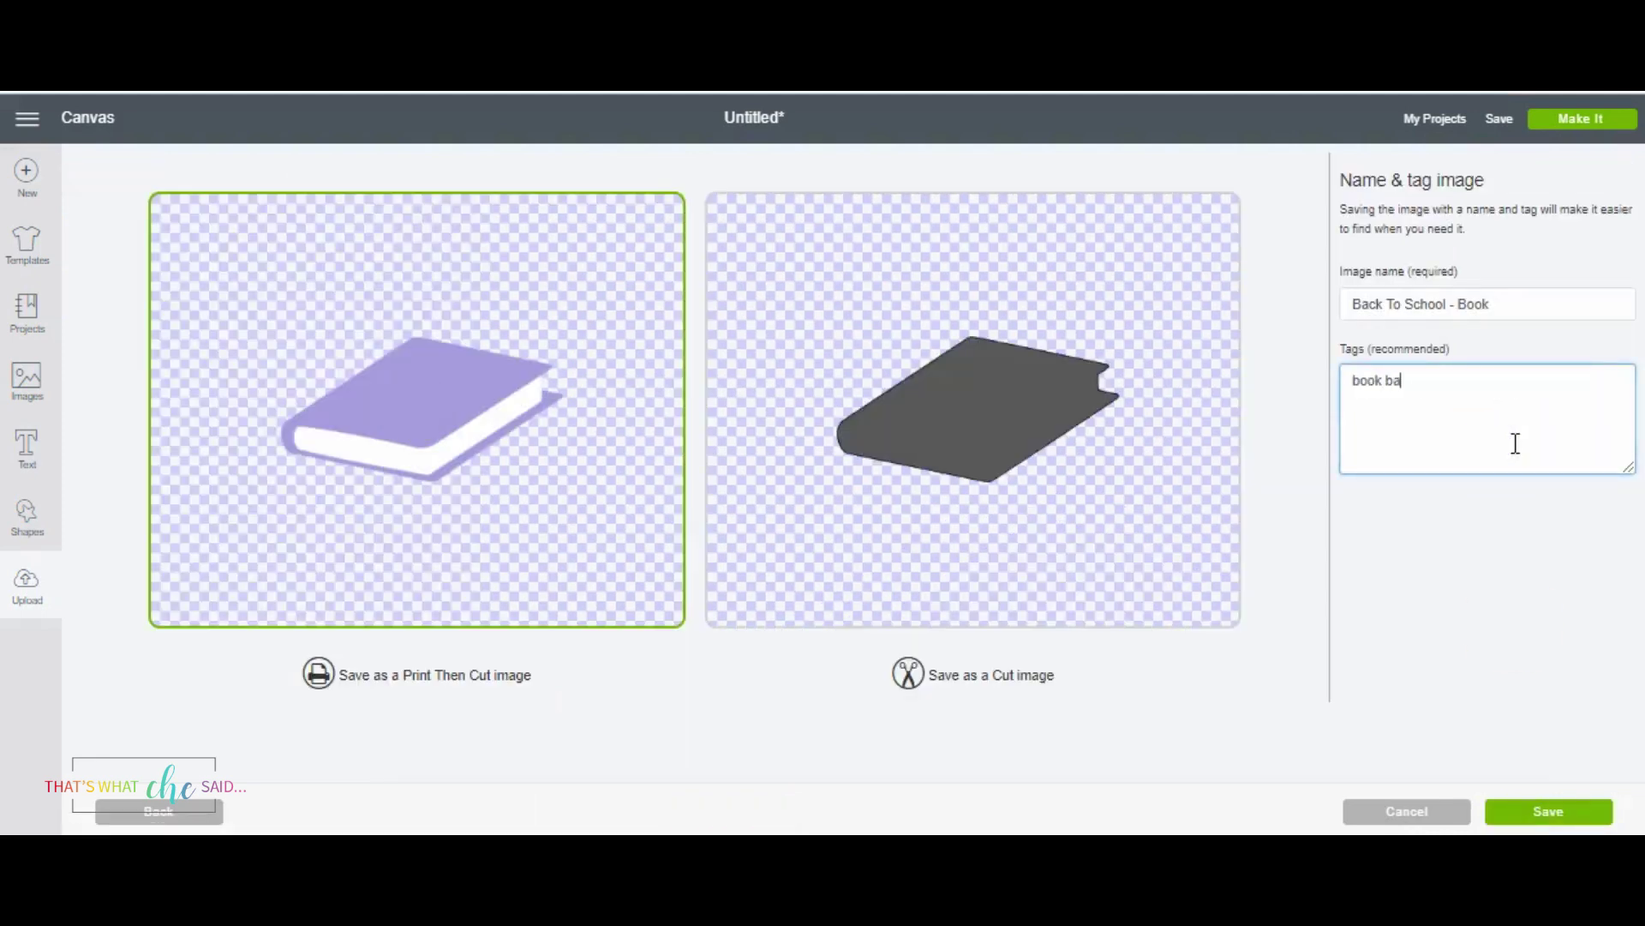
{"action": "type", "text": "ck to school"}
{"action": "left_click", "coordinate": [1546, 810]}
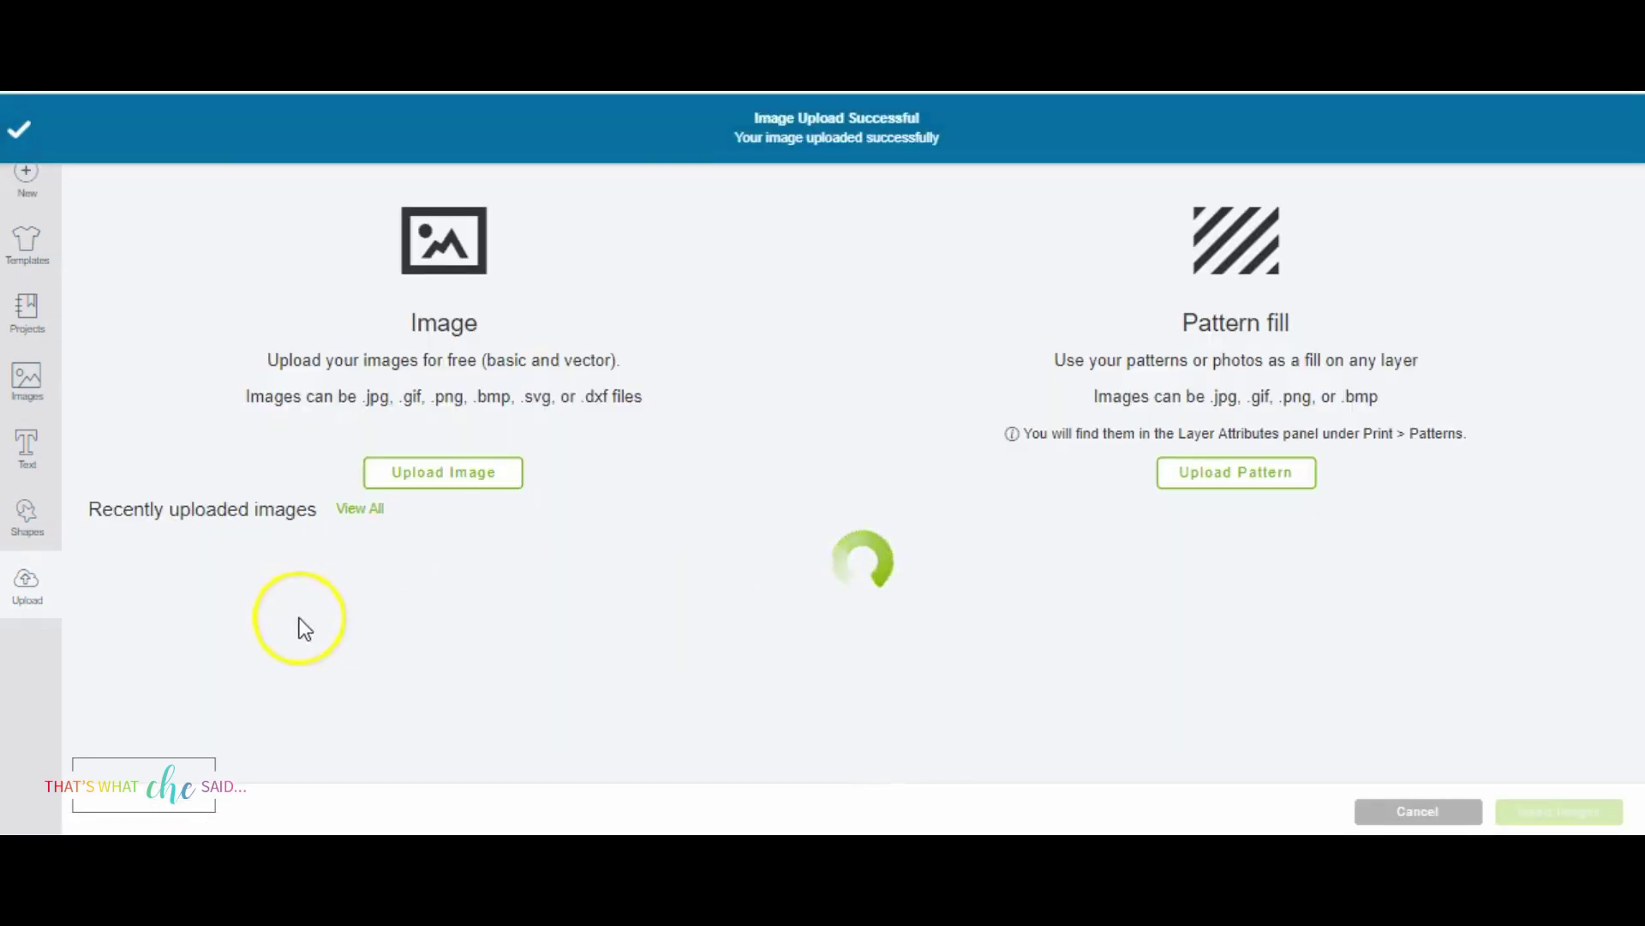
Insert the book onto the orange sheet and shrink it to about 3.3 in wide
{"action": "left_click", "coordinate": [181, 591]}
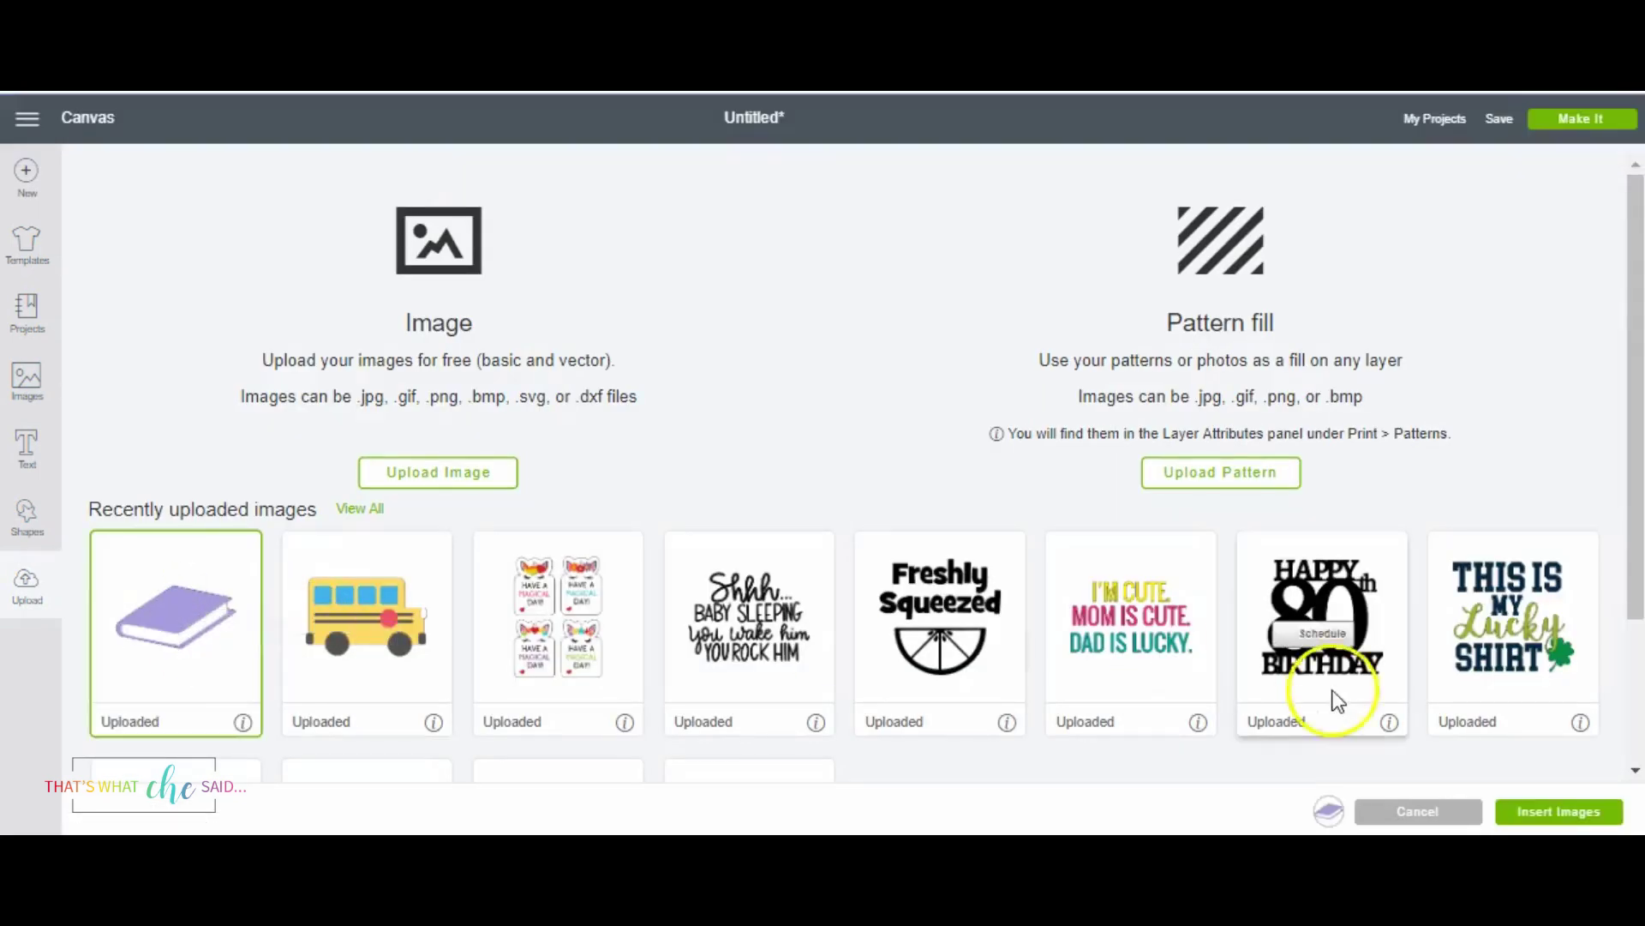
{"action": "left_click", "coordinate": [1560, 812]}
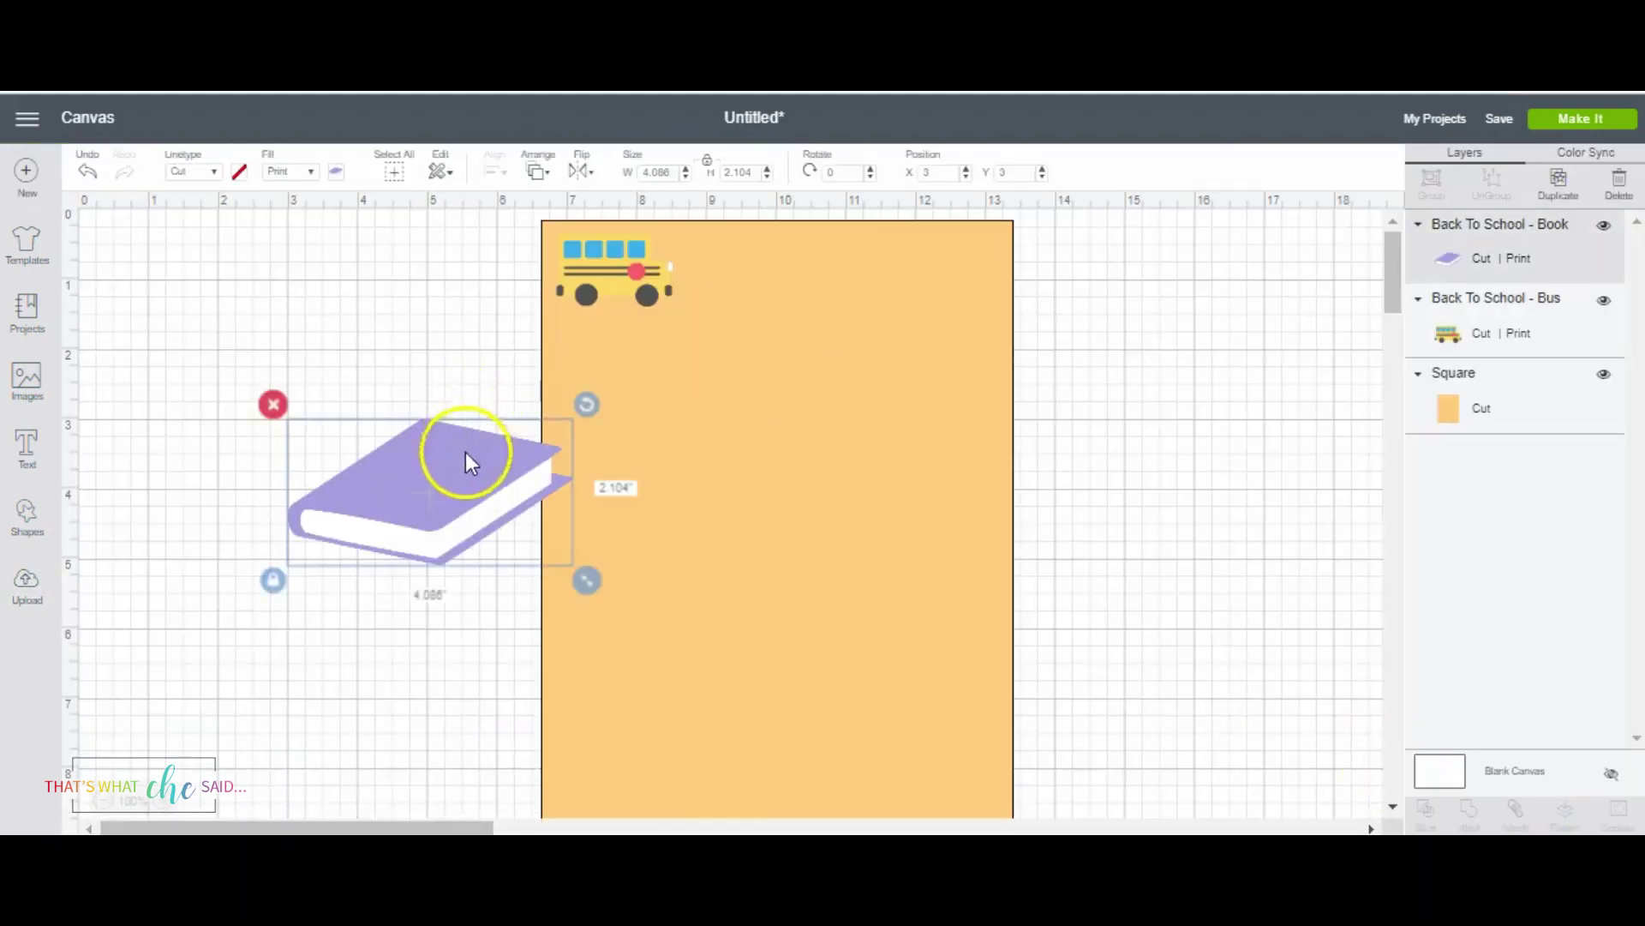
{"action": "left_click_drag", "start_coordinate": [465, 451], "coordinate": [795, 334]}
{"action": "left_click_drag", "start_coordinate": [920, 463], "coordinate": [774, 388]}
Shrink the book to the sheet's top and choose the Back To School - Crayons file to upload
{"action": "left_click_drag", "start_coordinate": [685, 355], "coordinate": [780, 302]}
{"action": "left_click", "coordinate": [27, 587]}
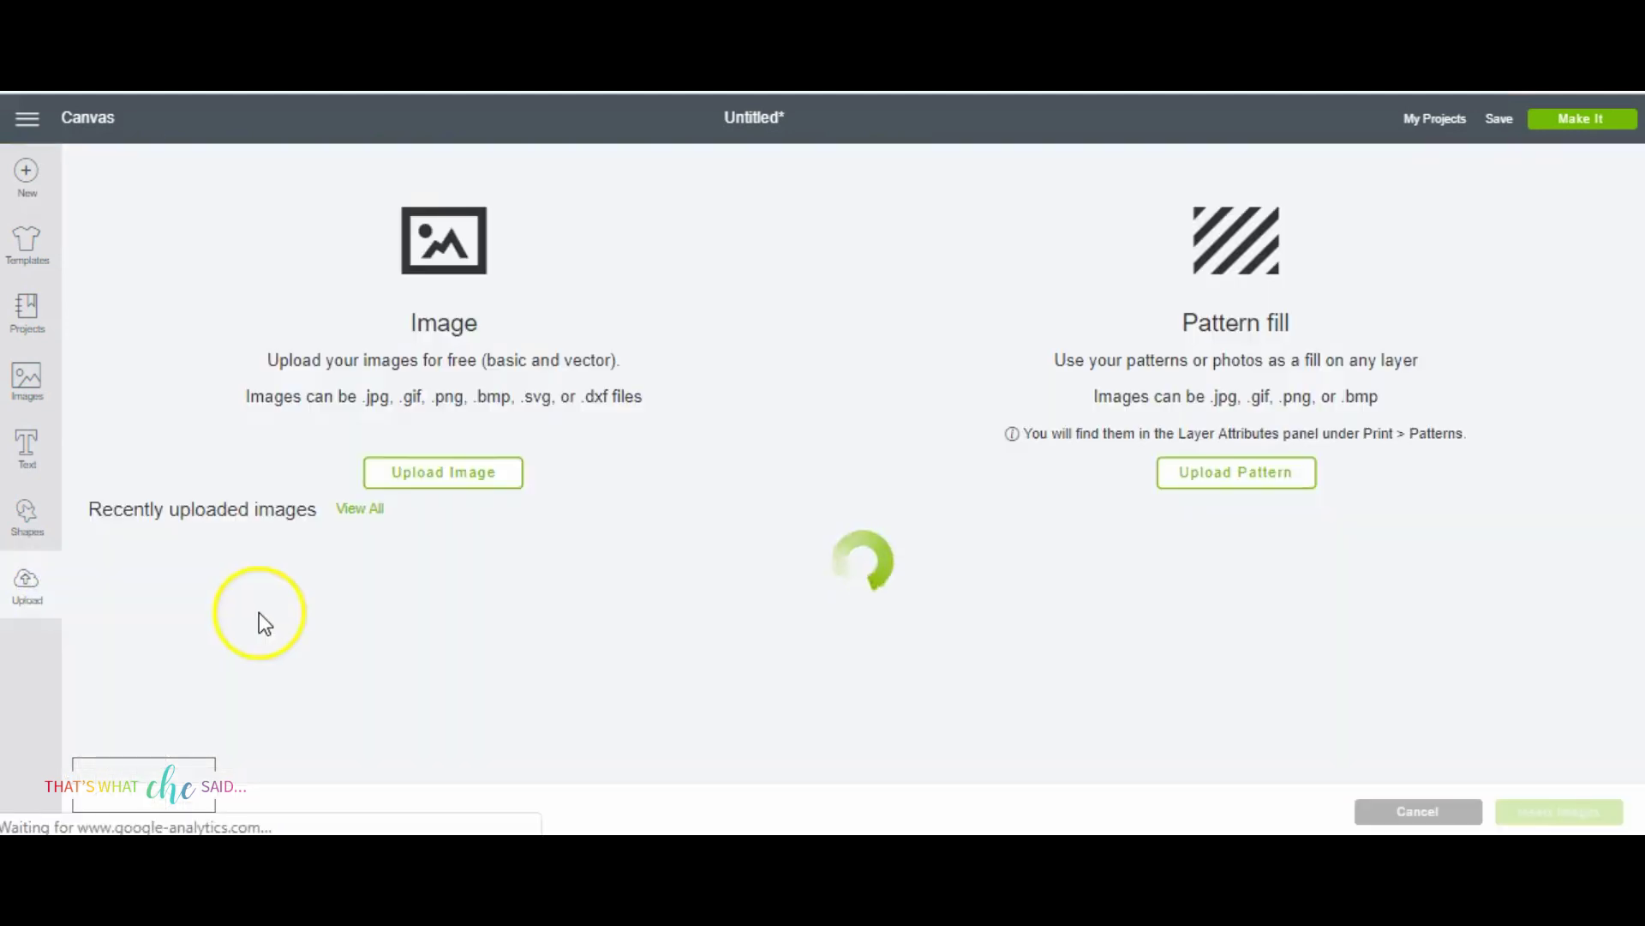
{"action": "left_click", "coordinate": [484, 467]}
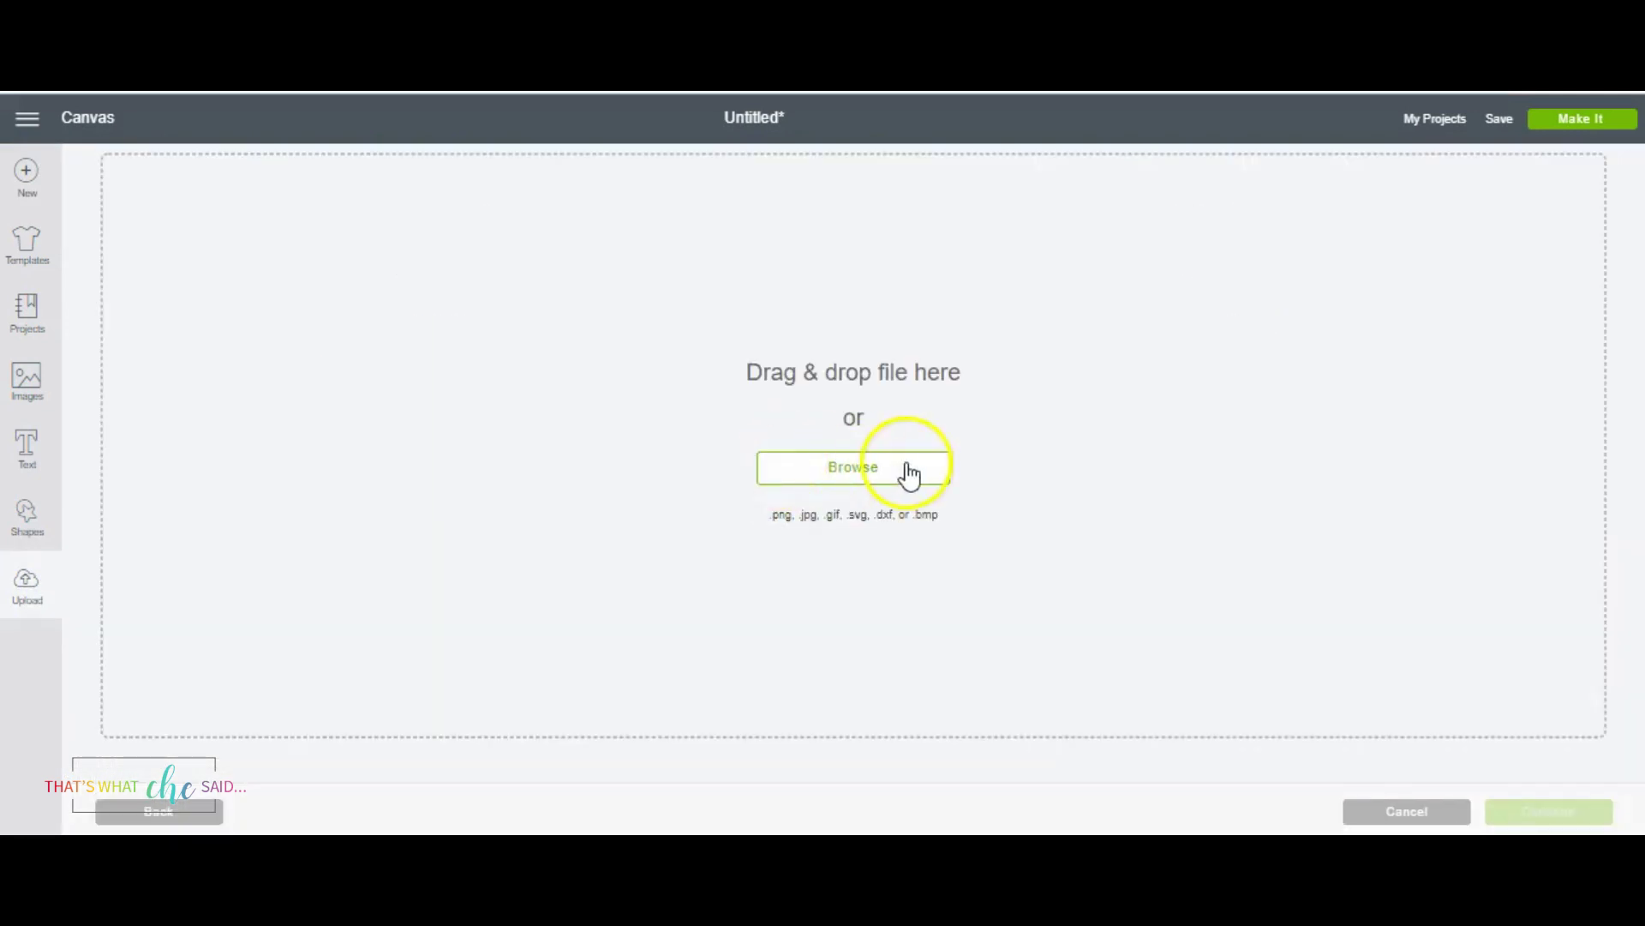
{"action": "left_click", "coordinate": [875, 467]}
{"action": "left_click", "coordinate": [891, 203]}
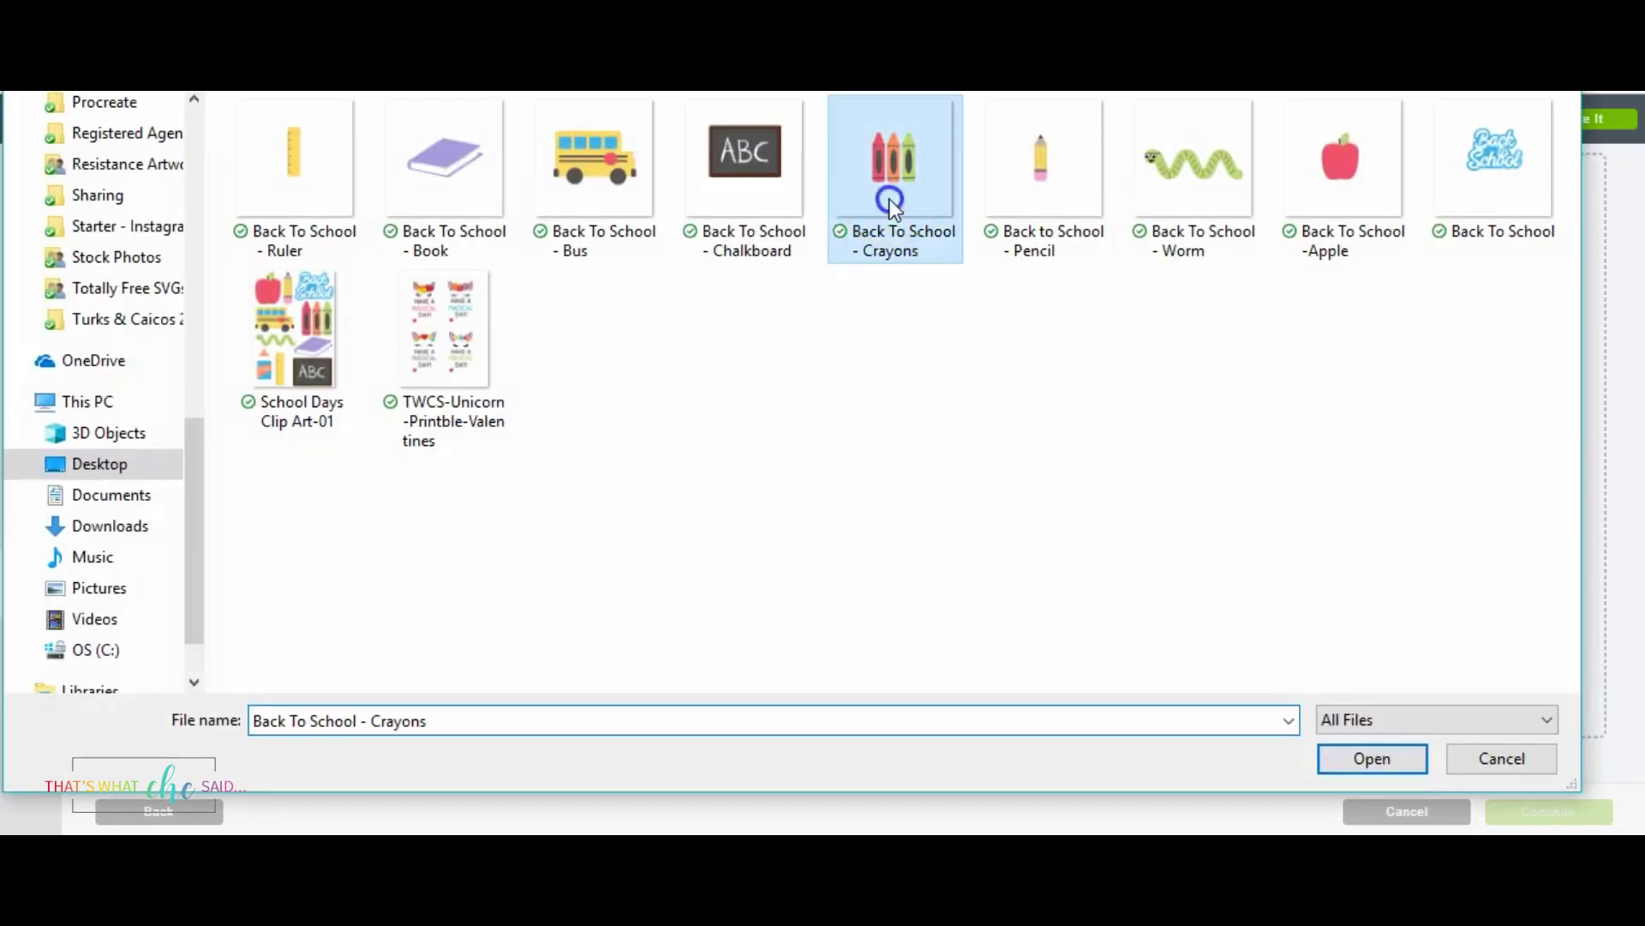
{"action": "left_click", "coordinate": [1406, 755]}
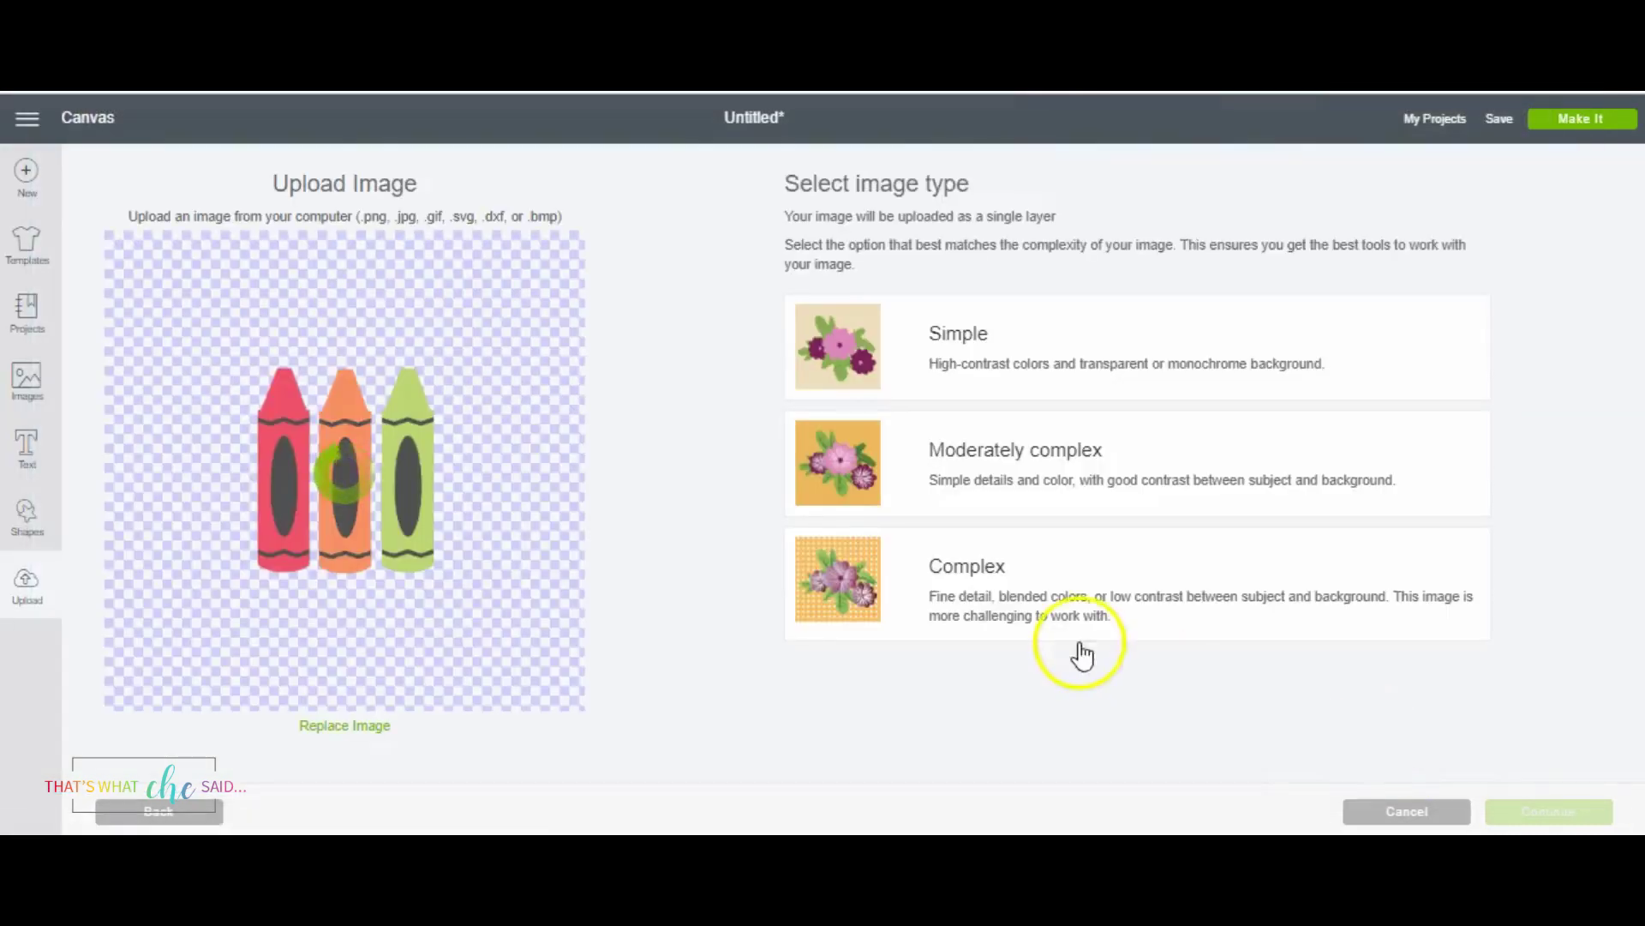
Save the crayons as a complex print-then-cut image and insert it onto the canvas
{"action": "left_click", "coordinate": [1066, 593]}
{"action": "left_click", "coordinate": [1545, 814]}
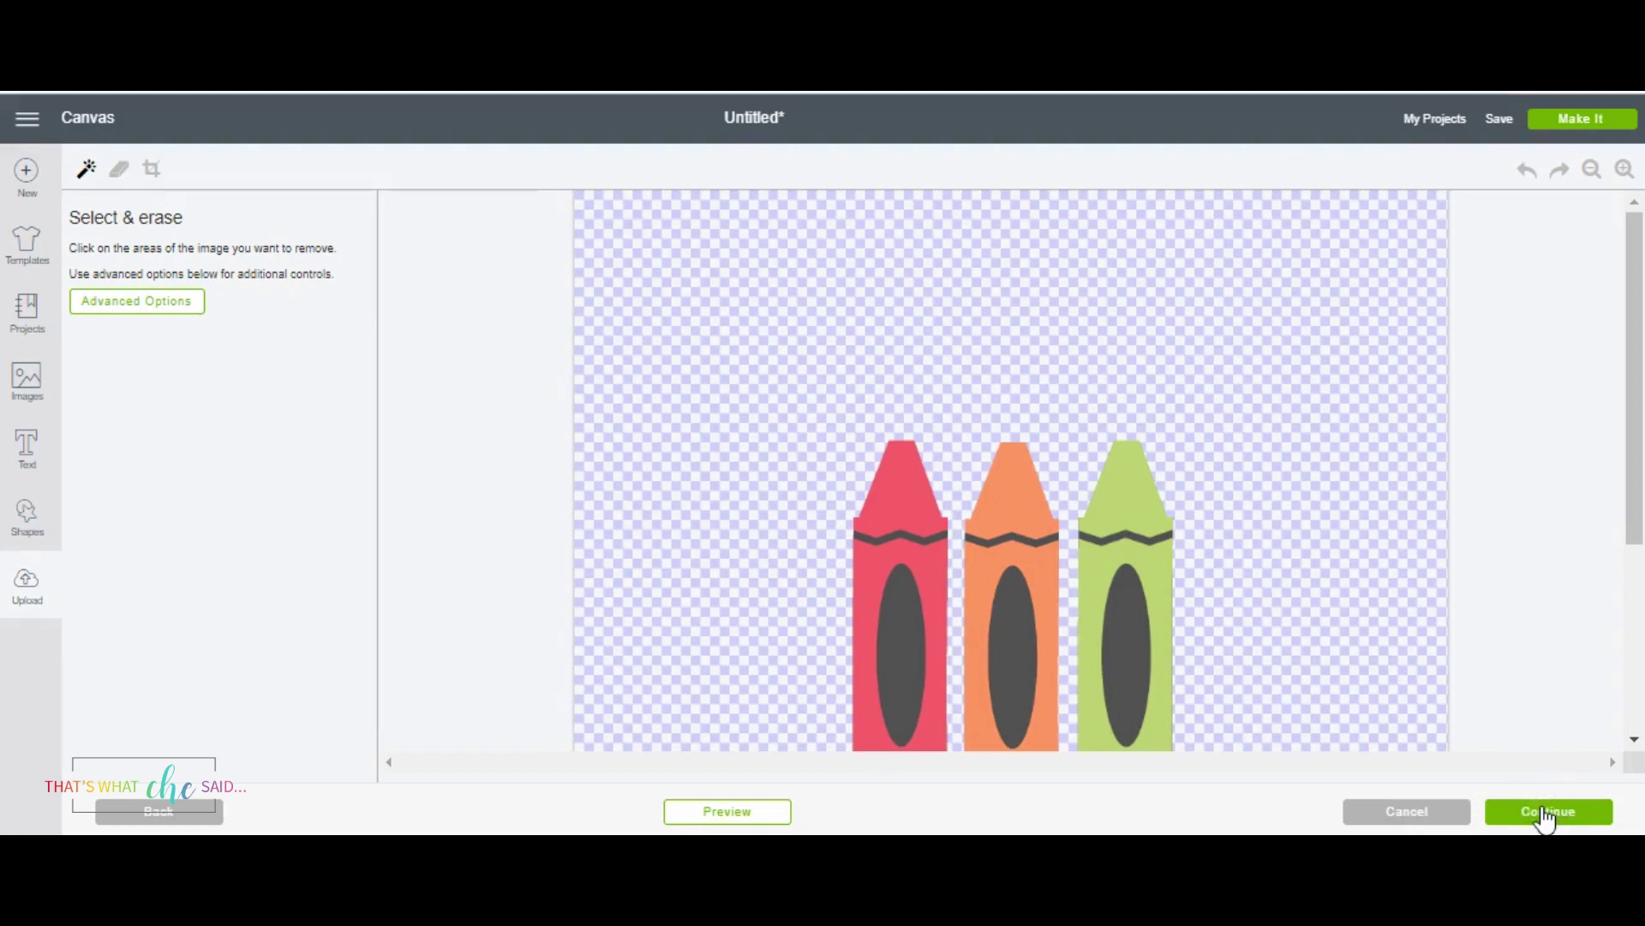
{"action": "left_click", "coordinate": [1545, 814]}
{"action": "left_click", "coordinate": [1545, 811]}
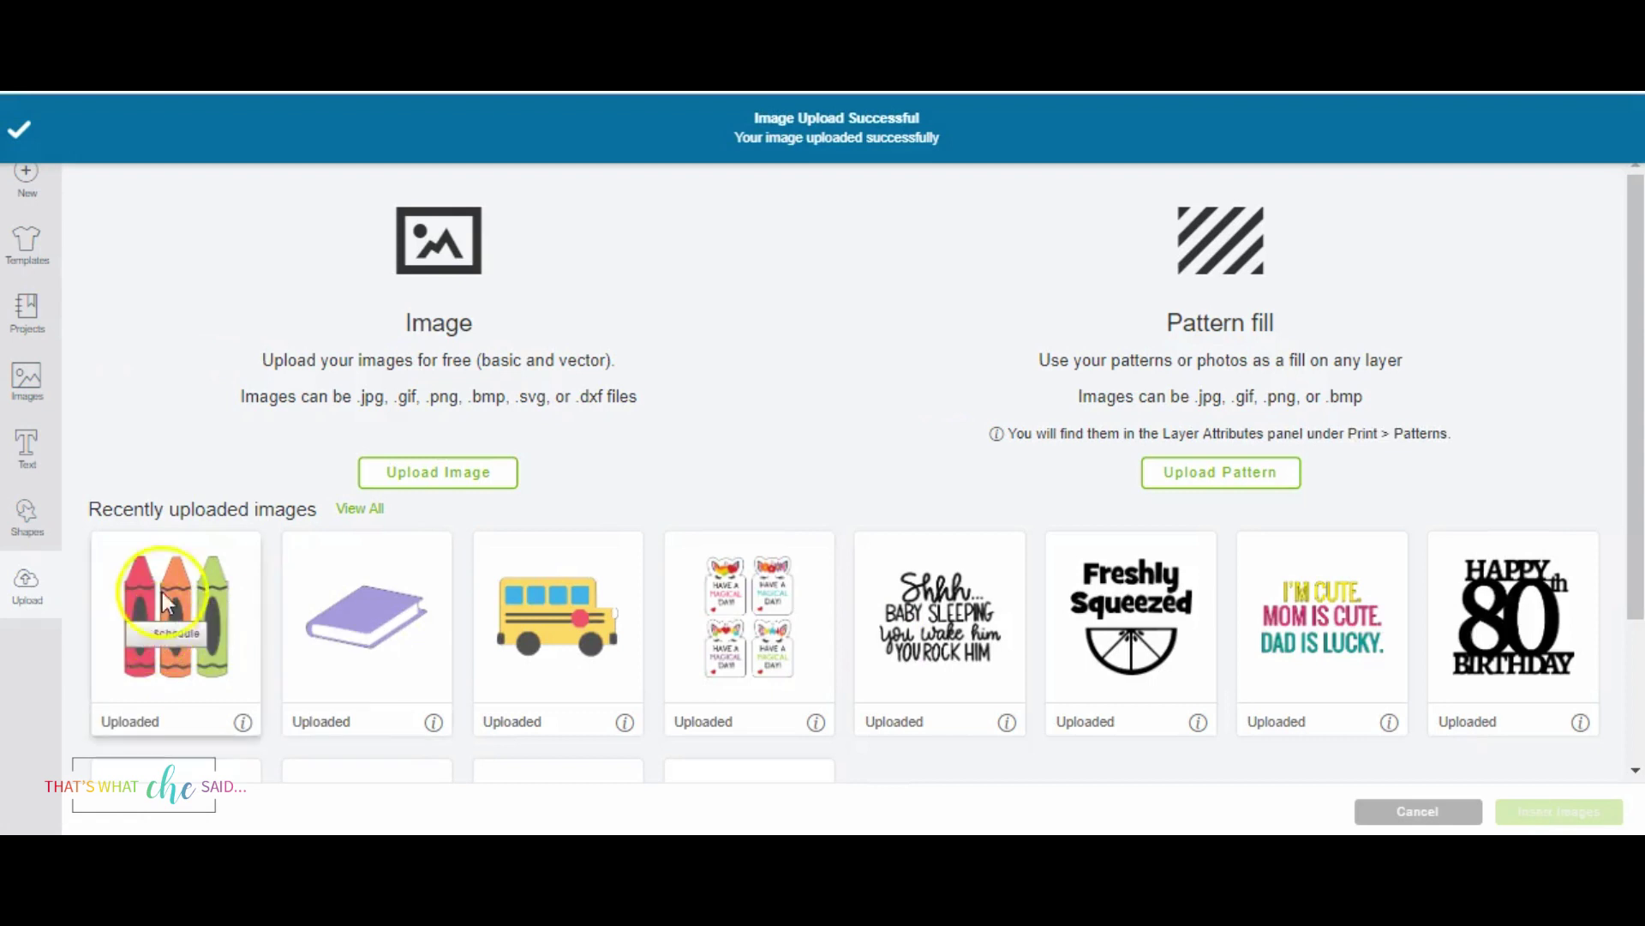
{"action": "left_click", "coordinate": [164, 568]}
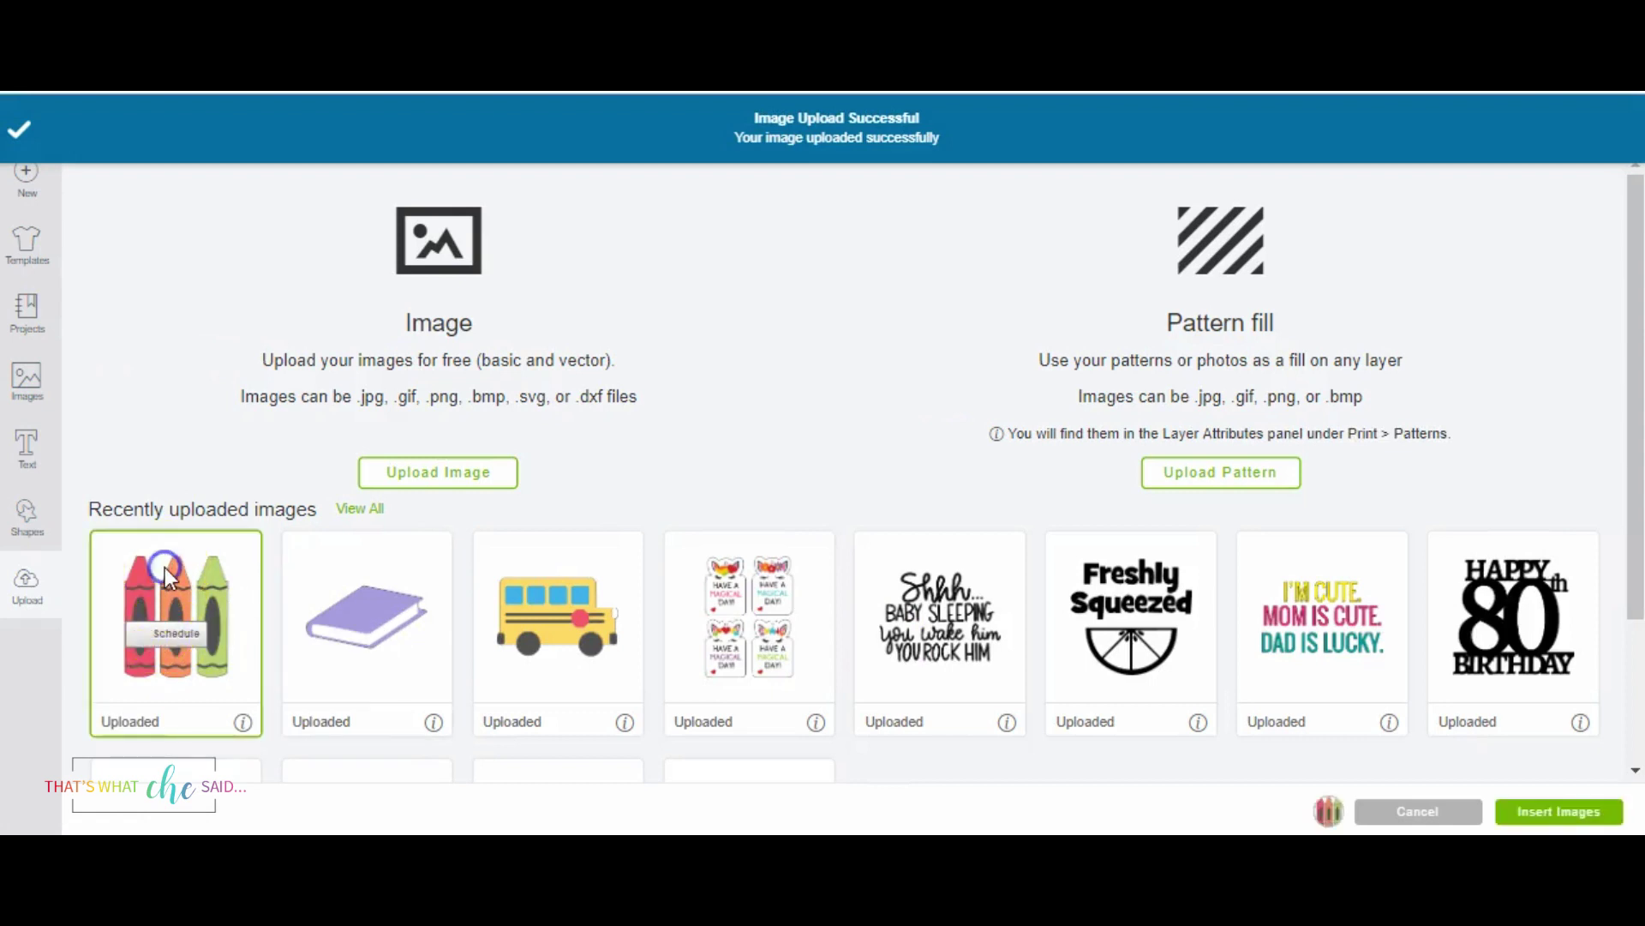
{"action": "left_click", "coordinate": [1559, 811]}
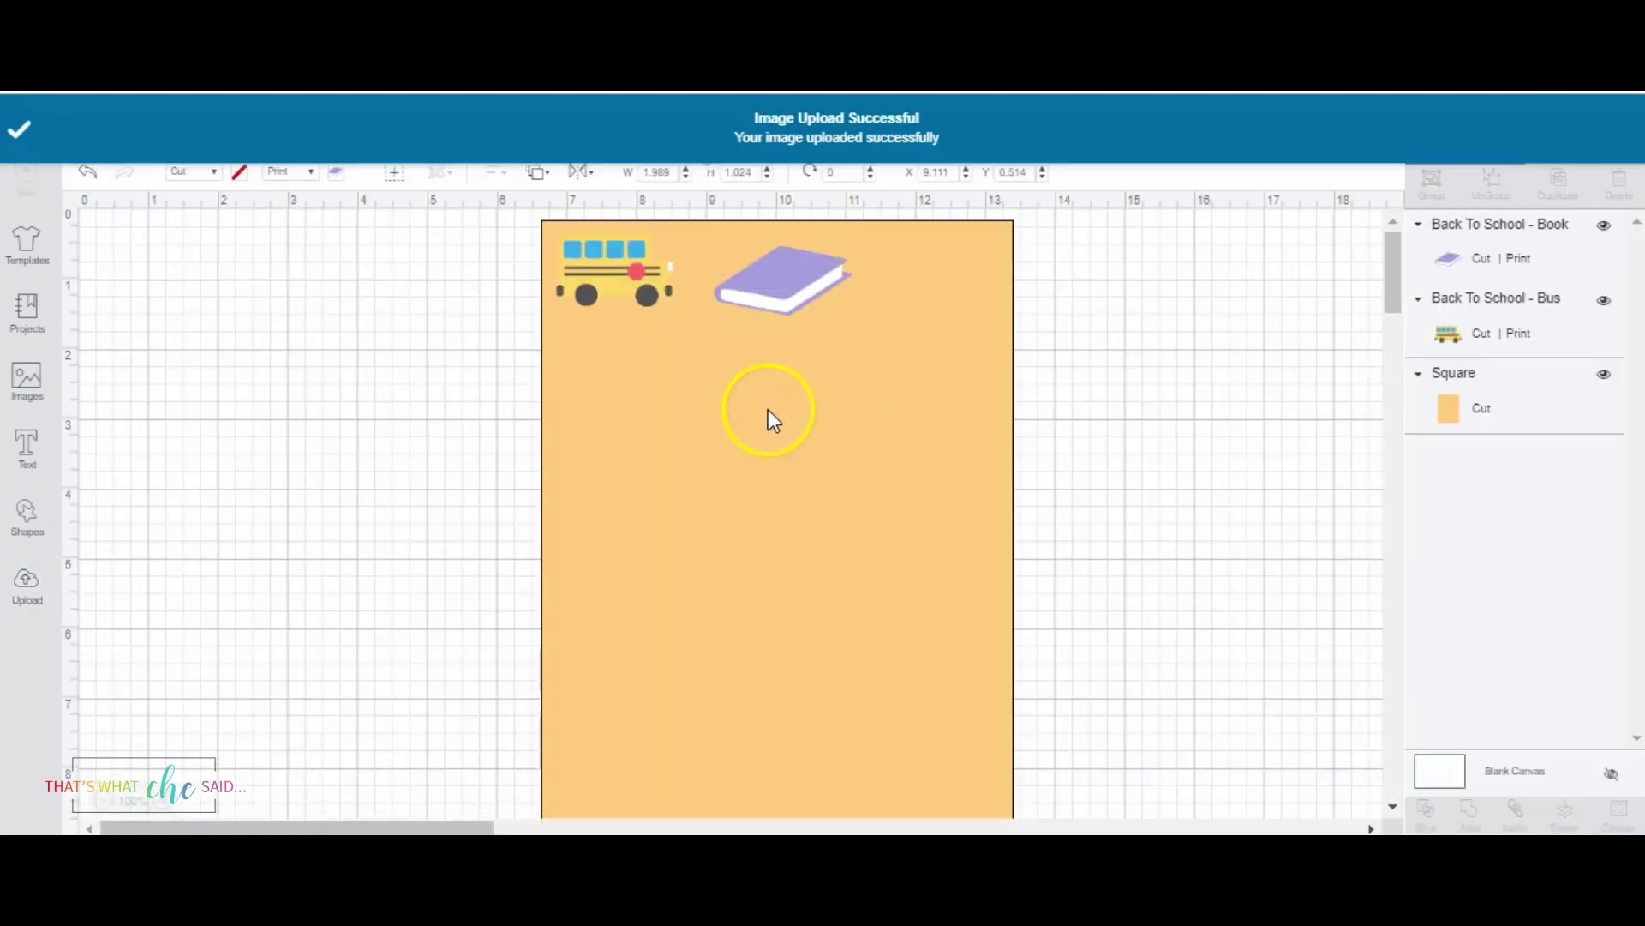
Shrink the crayons to sticker size at the top right and duplicate the bus three times
{"action": "left_click_drag", "start_coordinate": [485, 656], "coordinate": [952, 299]}
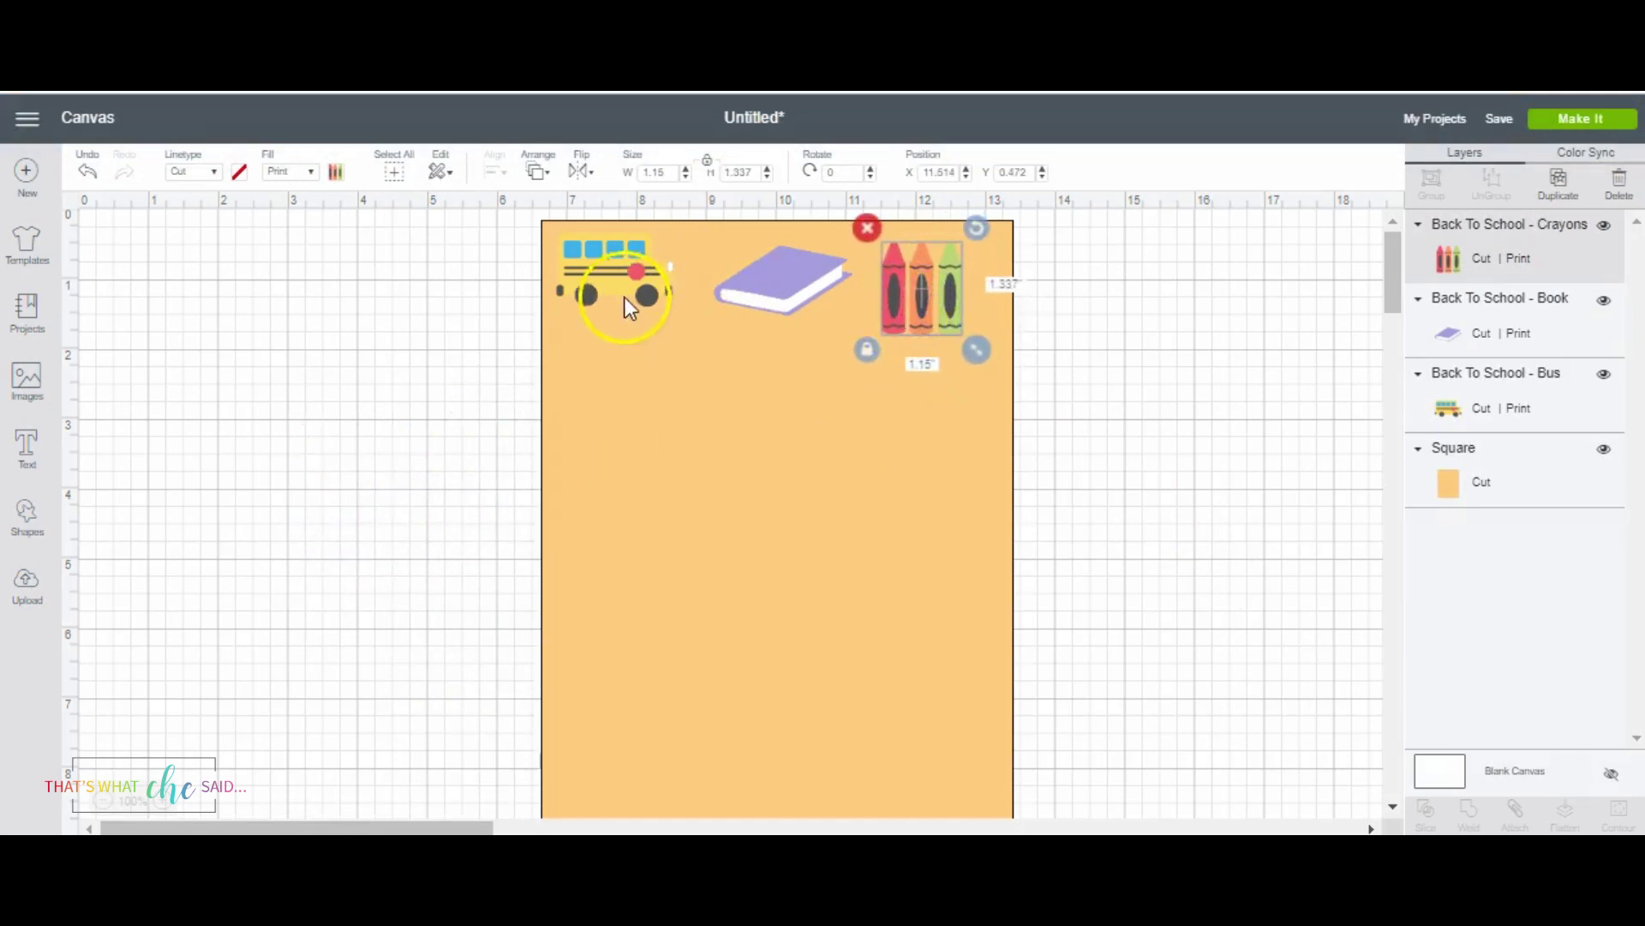
{"action": "left_click", "coordinate": [618, 276]}
{"action": "left_click", "coordinate": [1559, 182]}
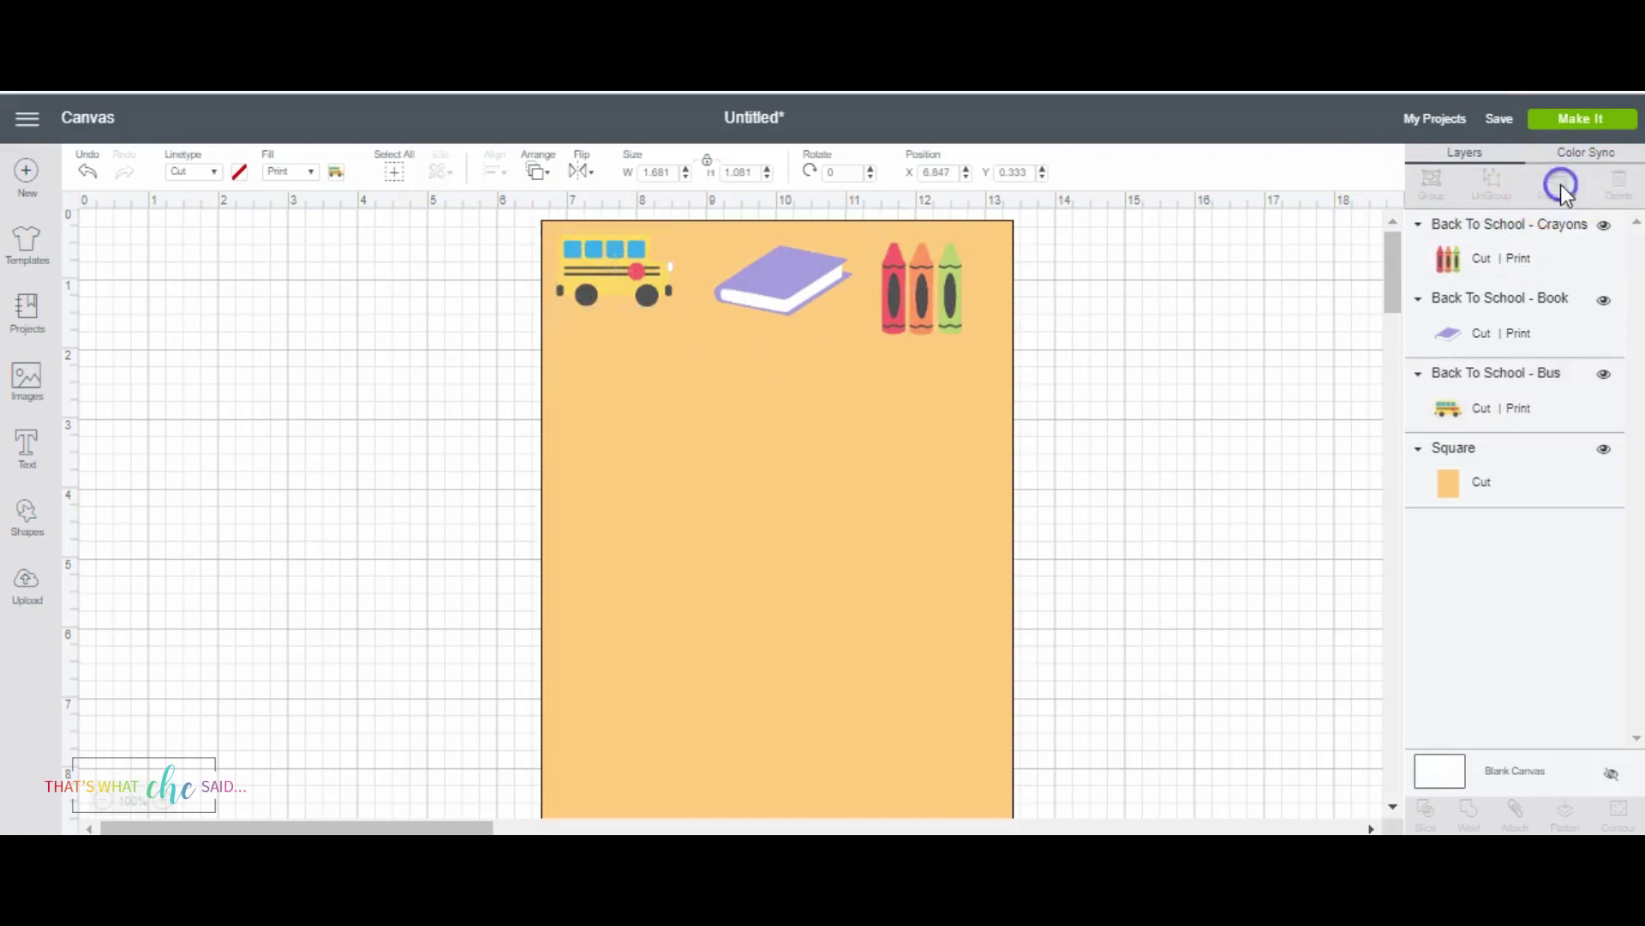
{"action": "left_click", "coordinate": [1559, 182]}
{"action": "left_click", "coordinate": [1558, 182]}
Stack the three bus copies in a column below the original and nudge the book and crayons left
{"action": "left_click_drag", "start_coordinate": [620, 289], "coordinate": [591, 348]}
{"action": "left_click_drag", "start_coordinate": [673, 312], "coordinate": [609, 425]}
{"action": "left_click_drag", "start_coordinate": [727, 368], "coordinate": [626, 532]}
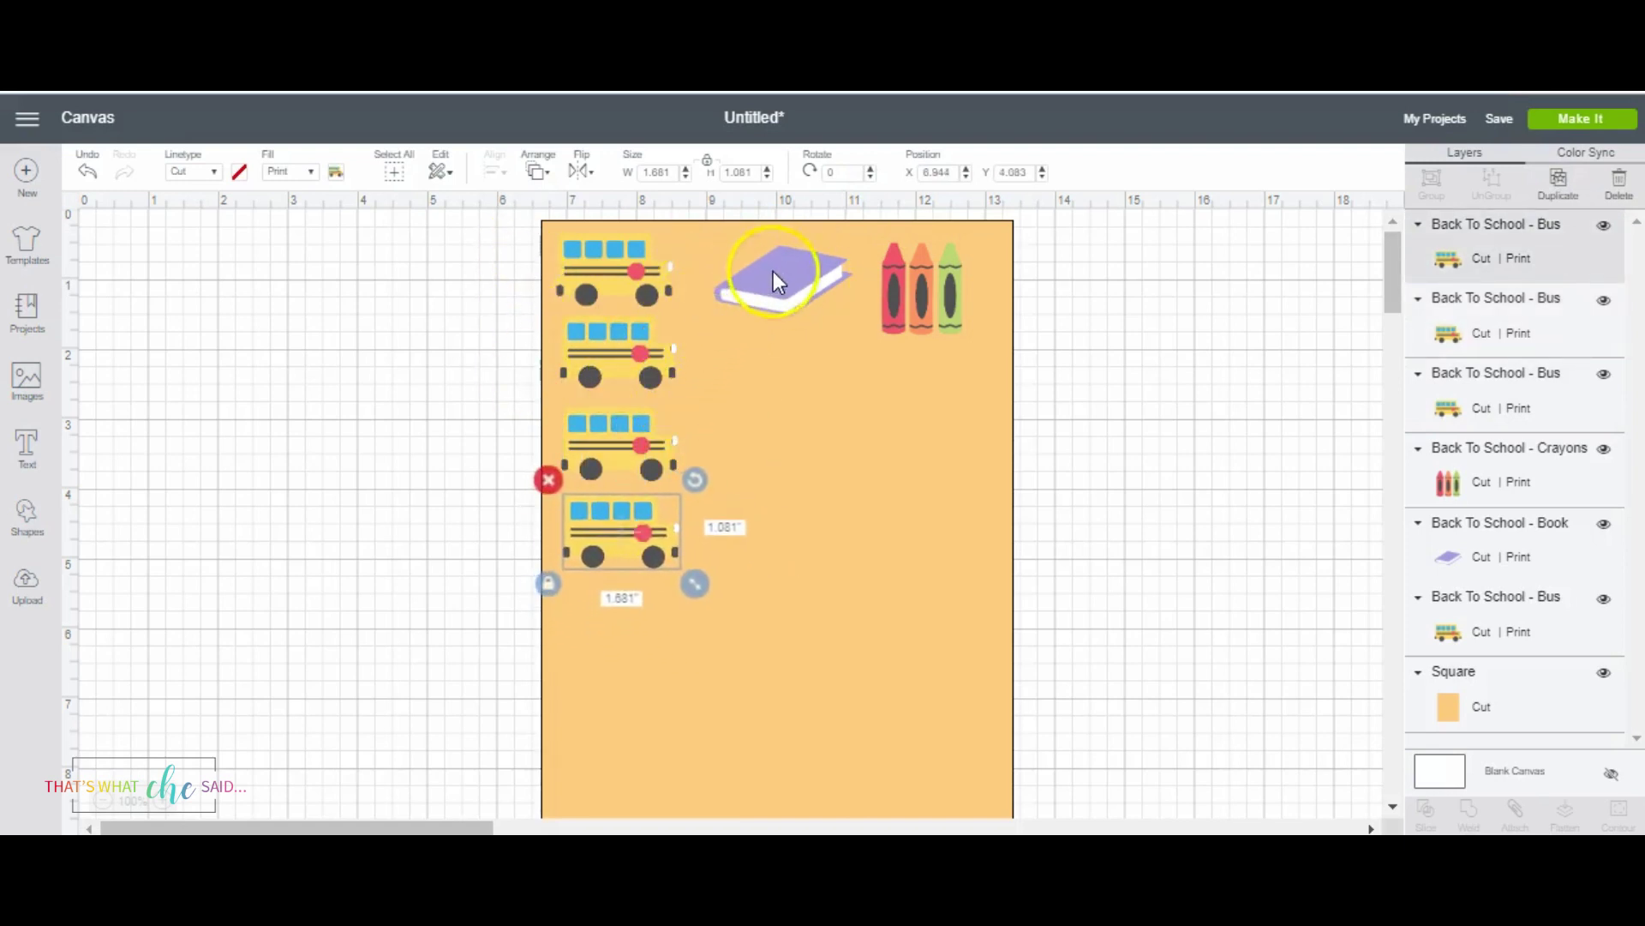
{"action": "left_click_drag", "start_coordinate": [773, 271], "coordinate": [750, 270]}
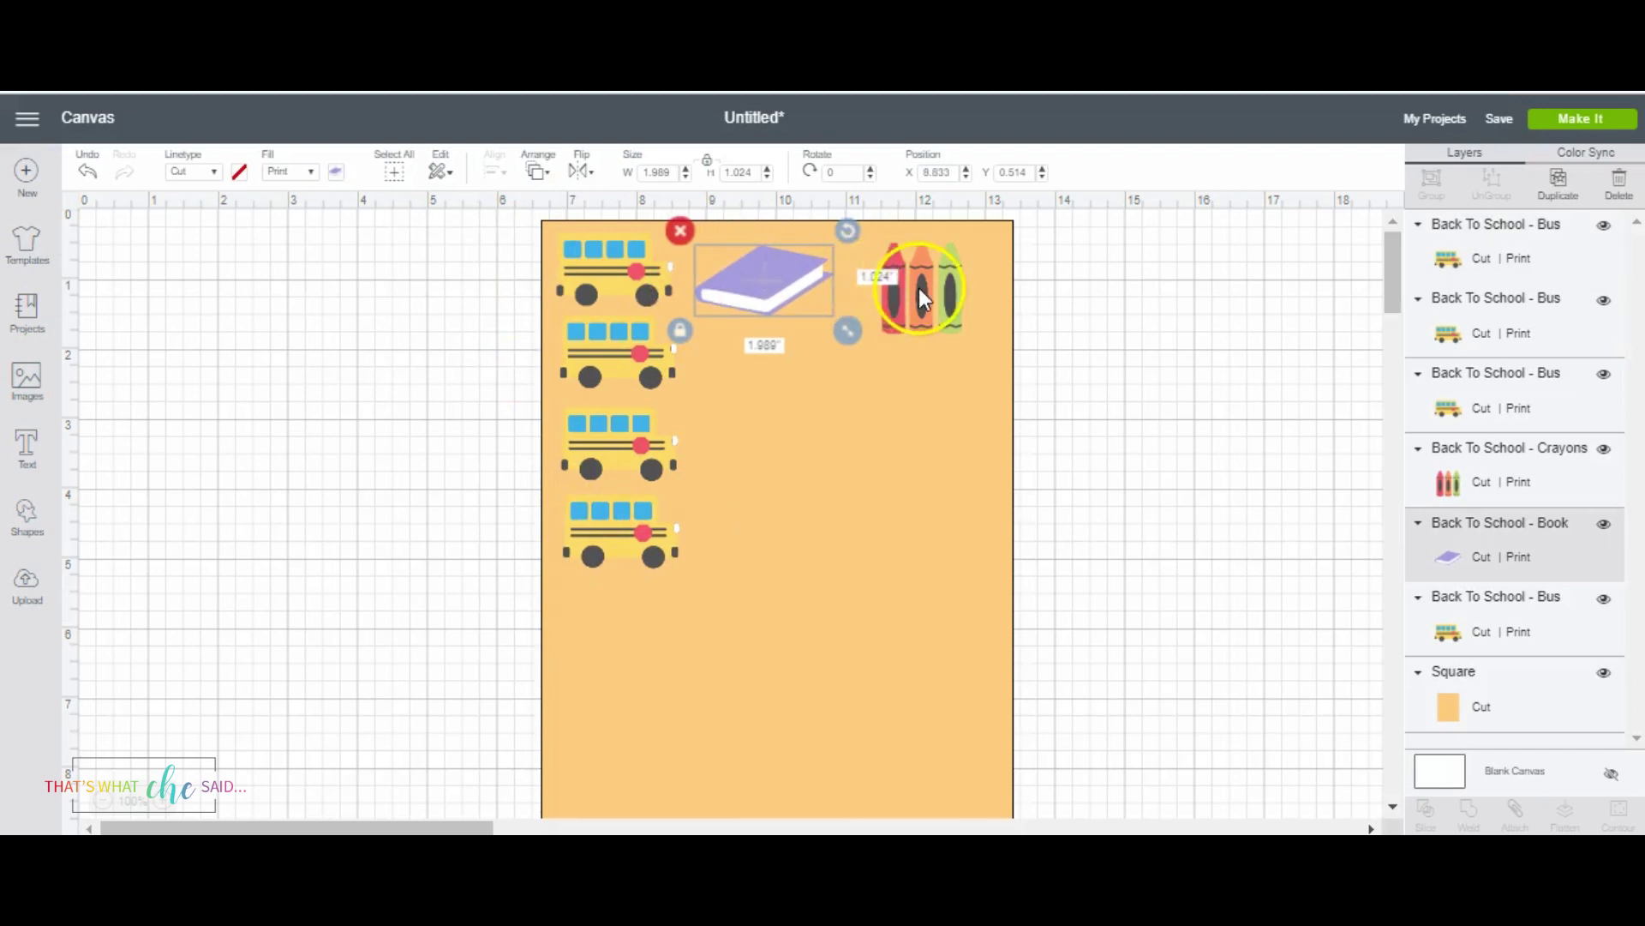
{"action": "left_click_drag", "start_coordinate": [919, 288], "coordinate": [897, 292]}
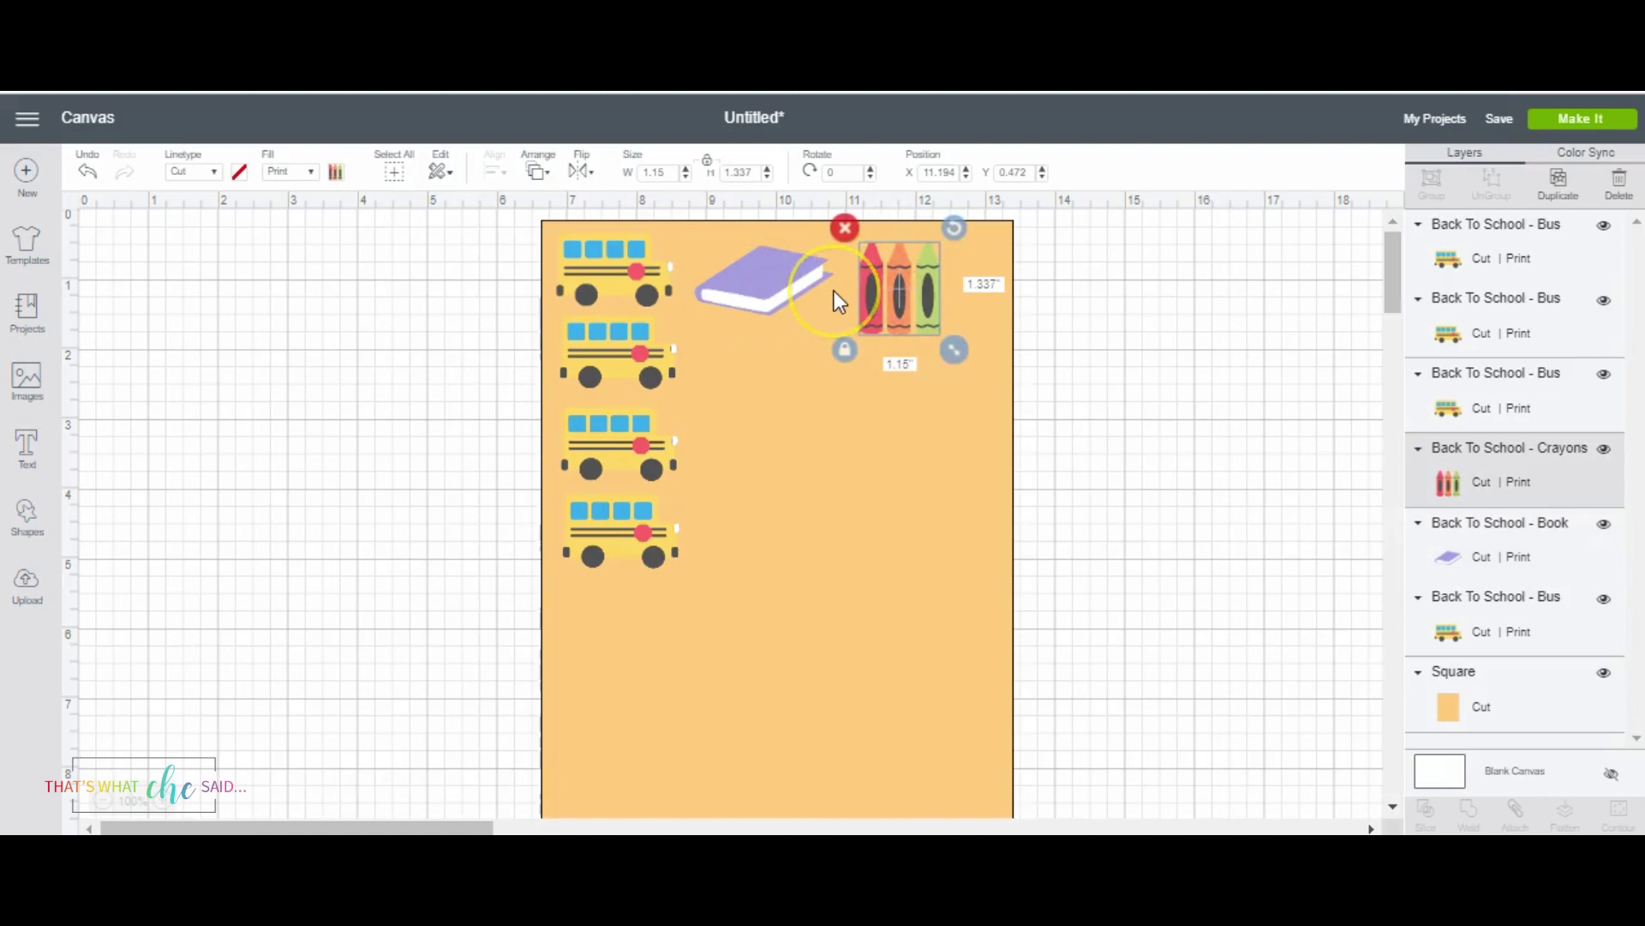
Move two of the buses to the sheet's bottom-left and bottom-right corners
{"action": "left_click", "coordinate": [777, 285], "text": "shift"}
{"action": "left_click", "coordinate": [619, 261], "text": "shift"}
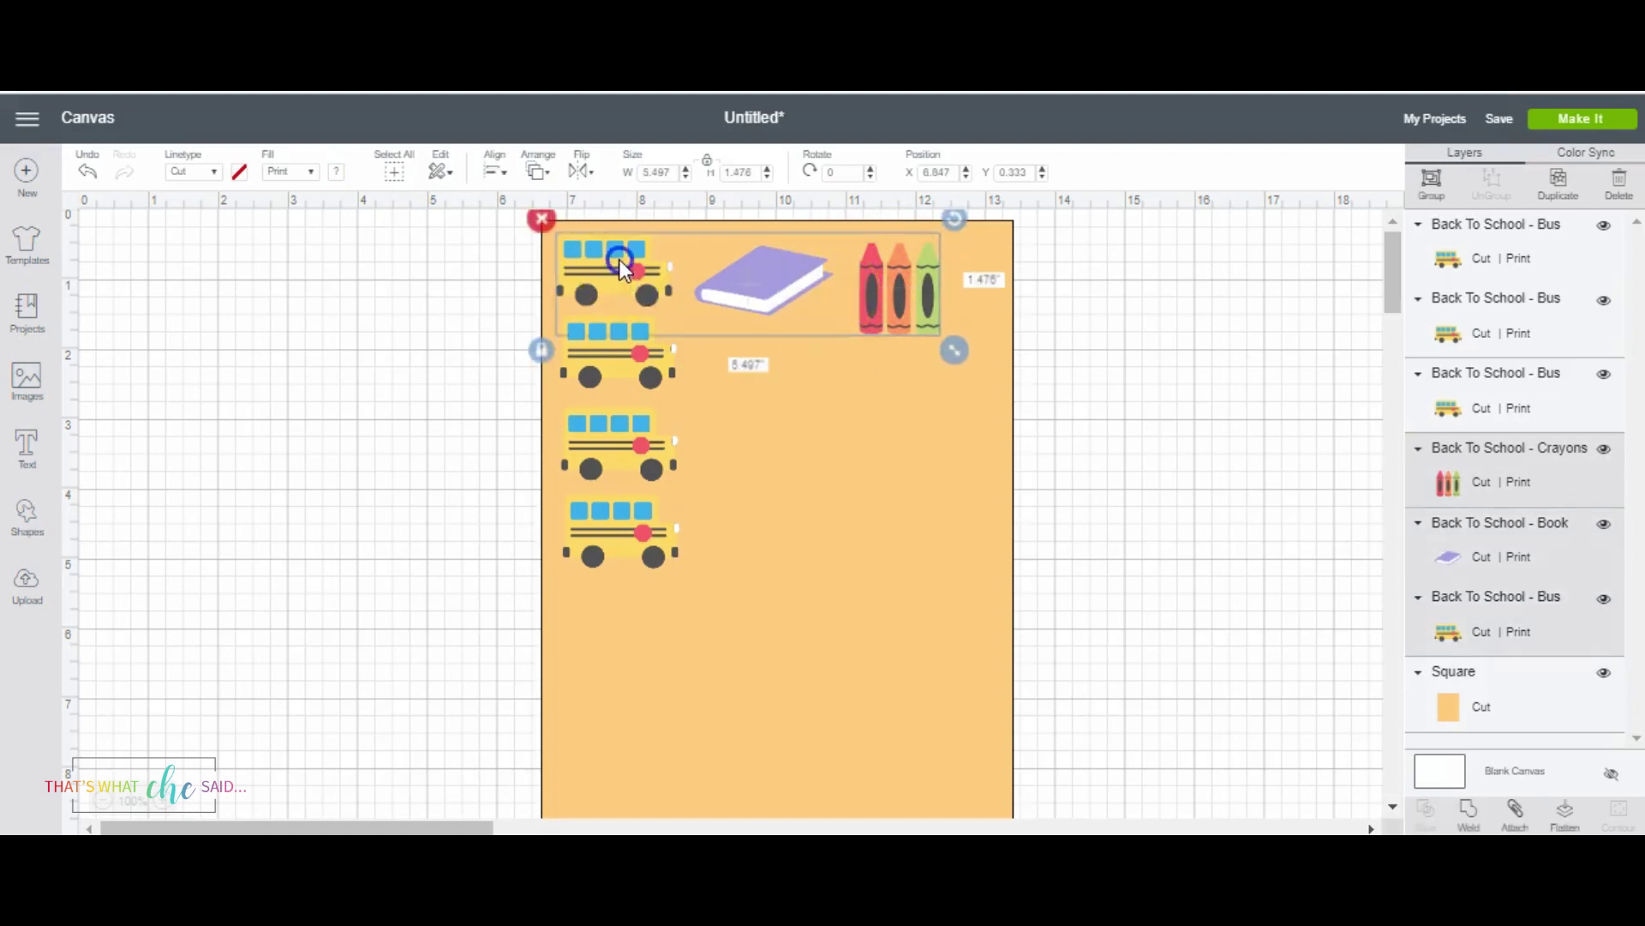
{"action": "left_click", "coordinate": [613, 348], "text": "shift"}
{"action": "left_click", "coordinate": [616, 444], "text": "shift"}
{"action": "left_click", "coordinate": [612, 532], "text": "shift"}
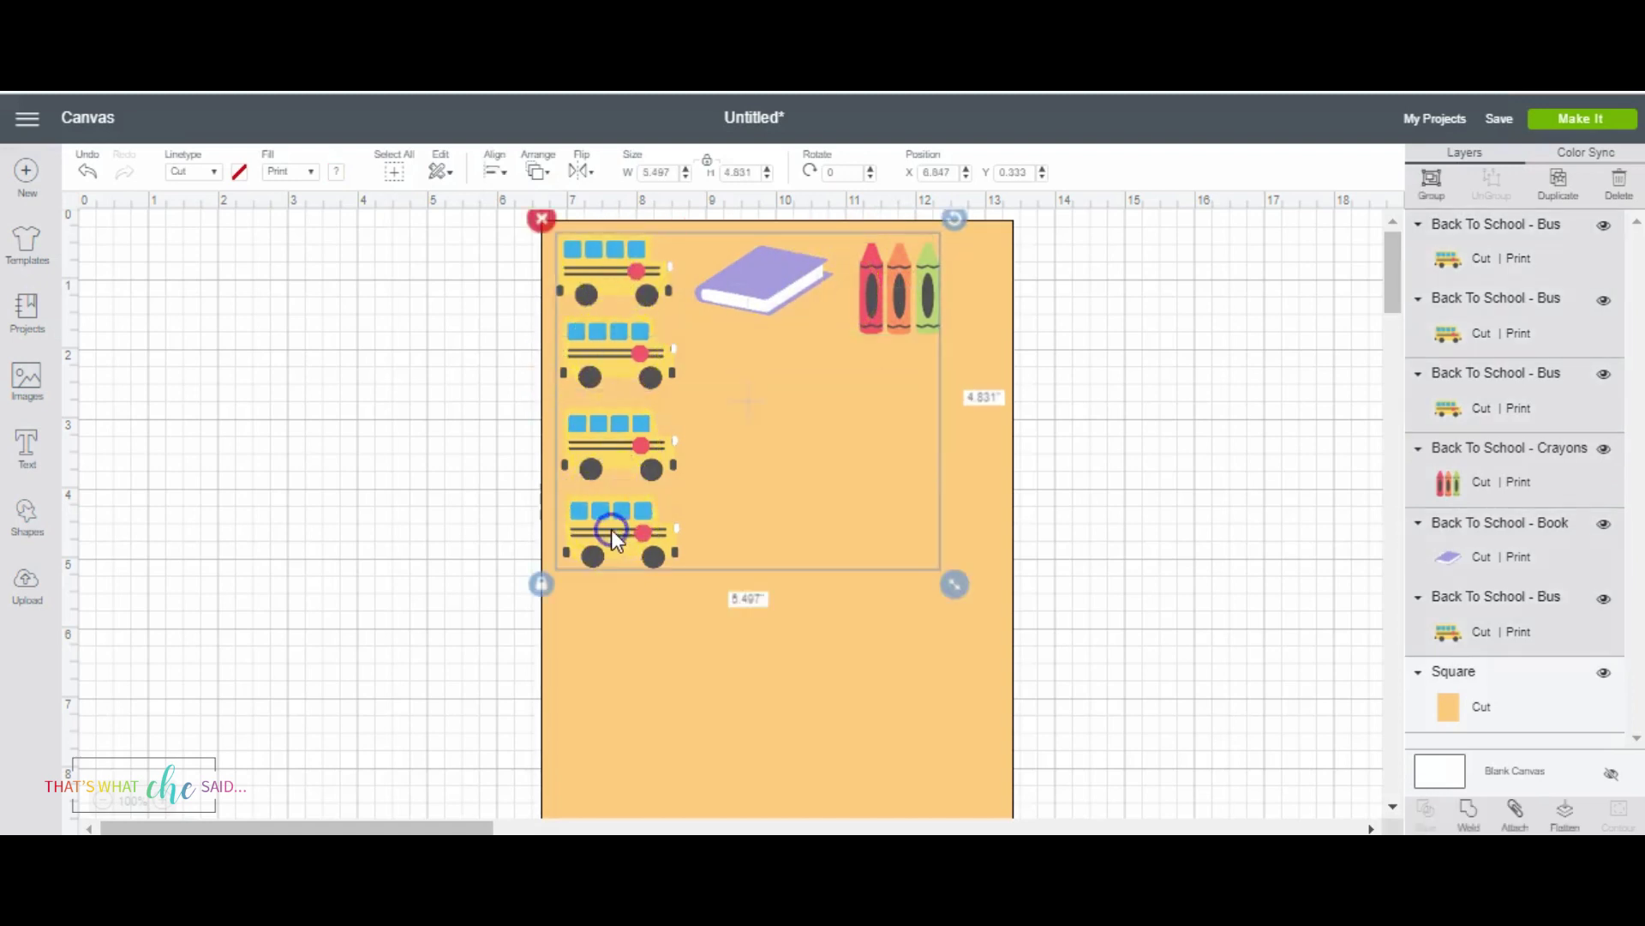
{"action": "scroll", "coordinate": [641, 460], "scroll_direction": "down", "scroll_amount": 2}
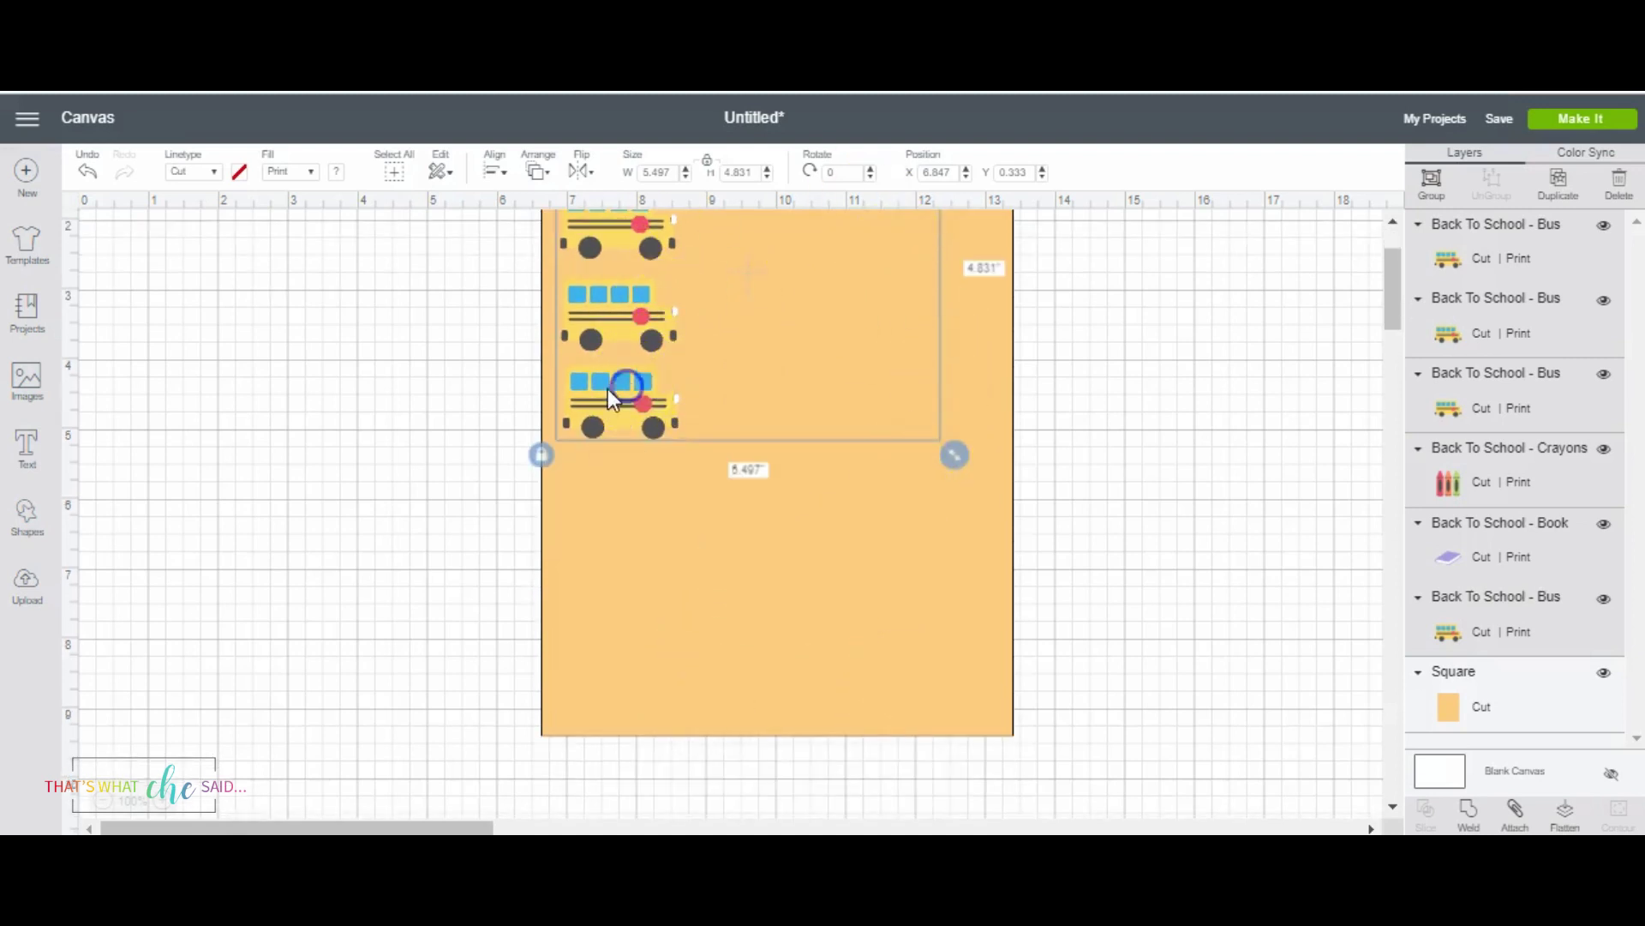
{"action": "left_click", "coordinate": [636, 532]}
{"action": "left_click_drag", "start_coordinate": [635, 441], "coordinate": [632, 677]}
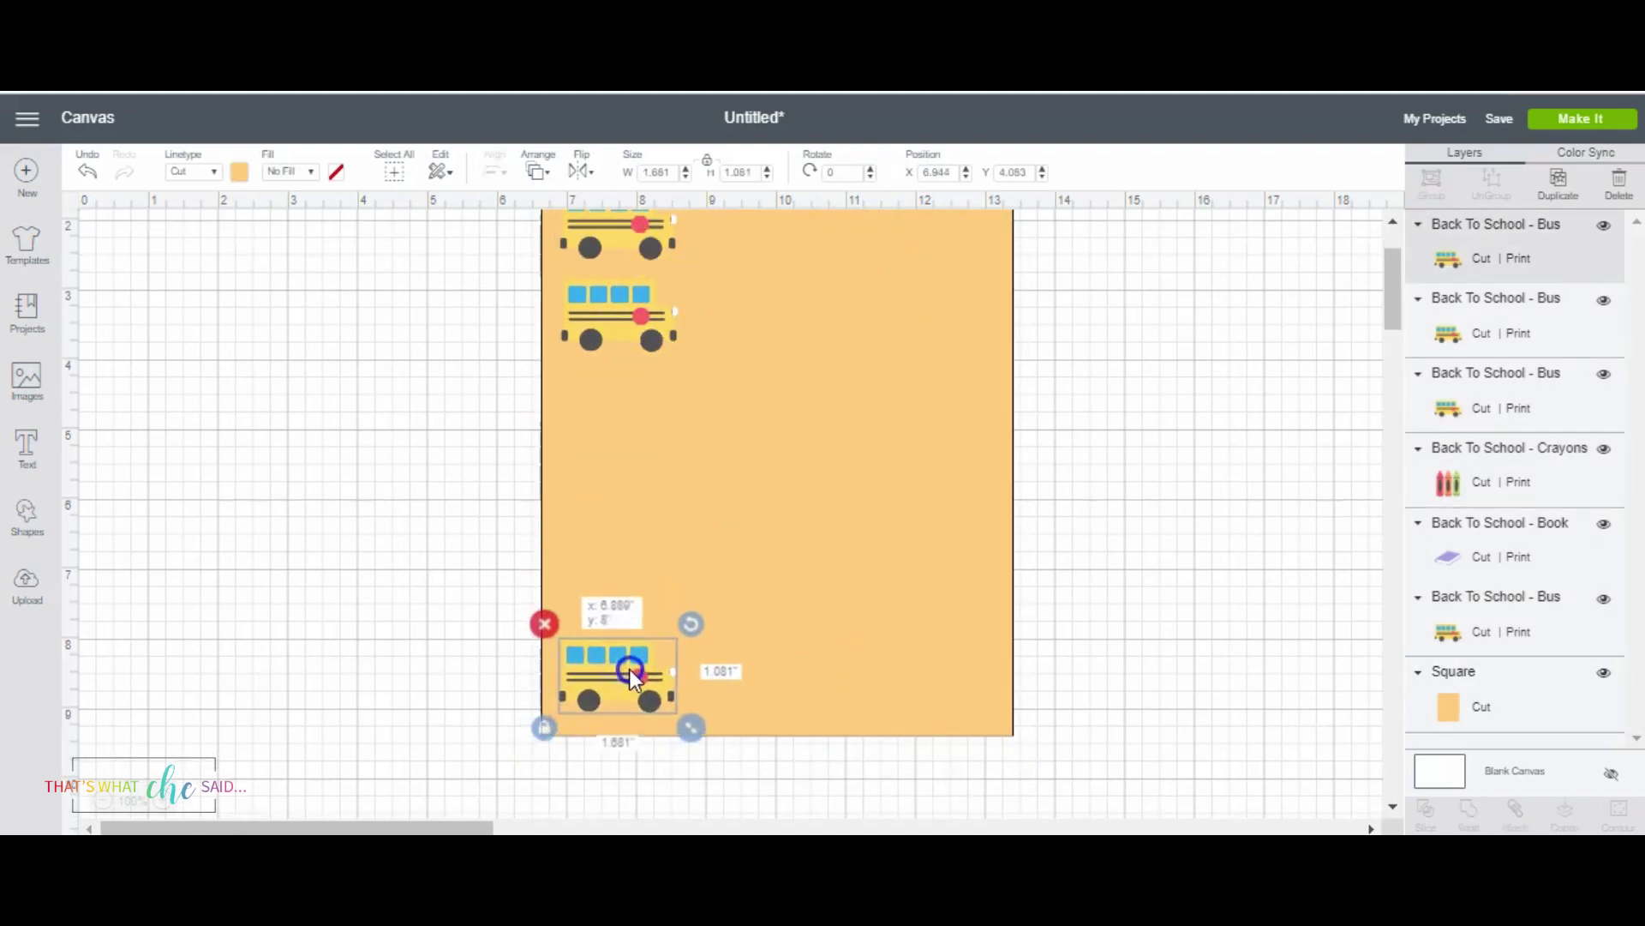
{"action": "left_click_drag", "start_coordinate": [643, 326], "coordinate": [951, 675]}
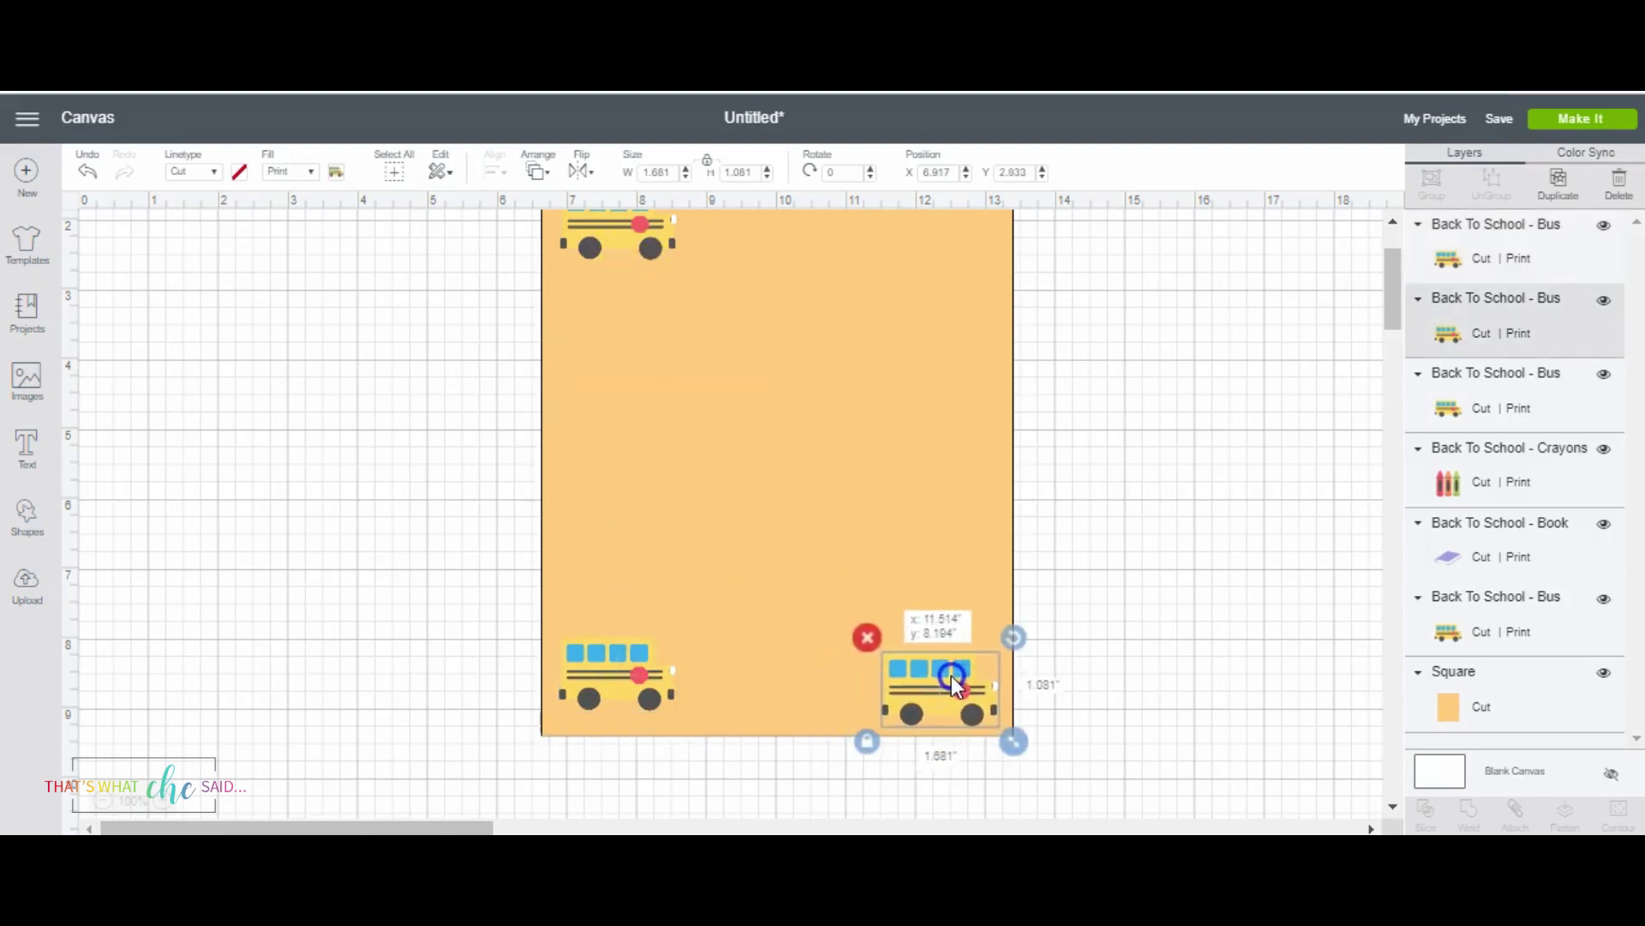
{"action": "scroll", "coordinate": [942, 643], "scroll_direction": "up", "scroll_amount": 3}
{"action": "left_click_drag", "start_coordinate": [907, 295], "coordinate": [976, 285]}
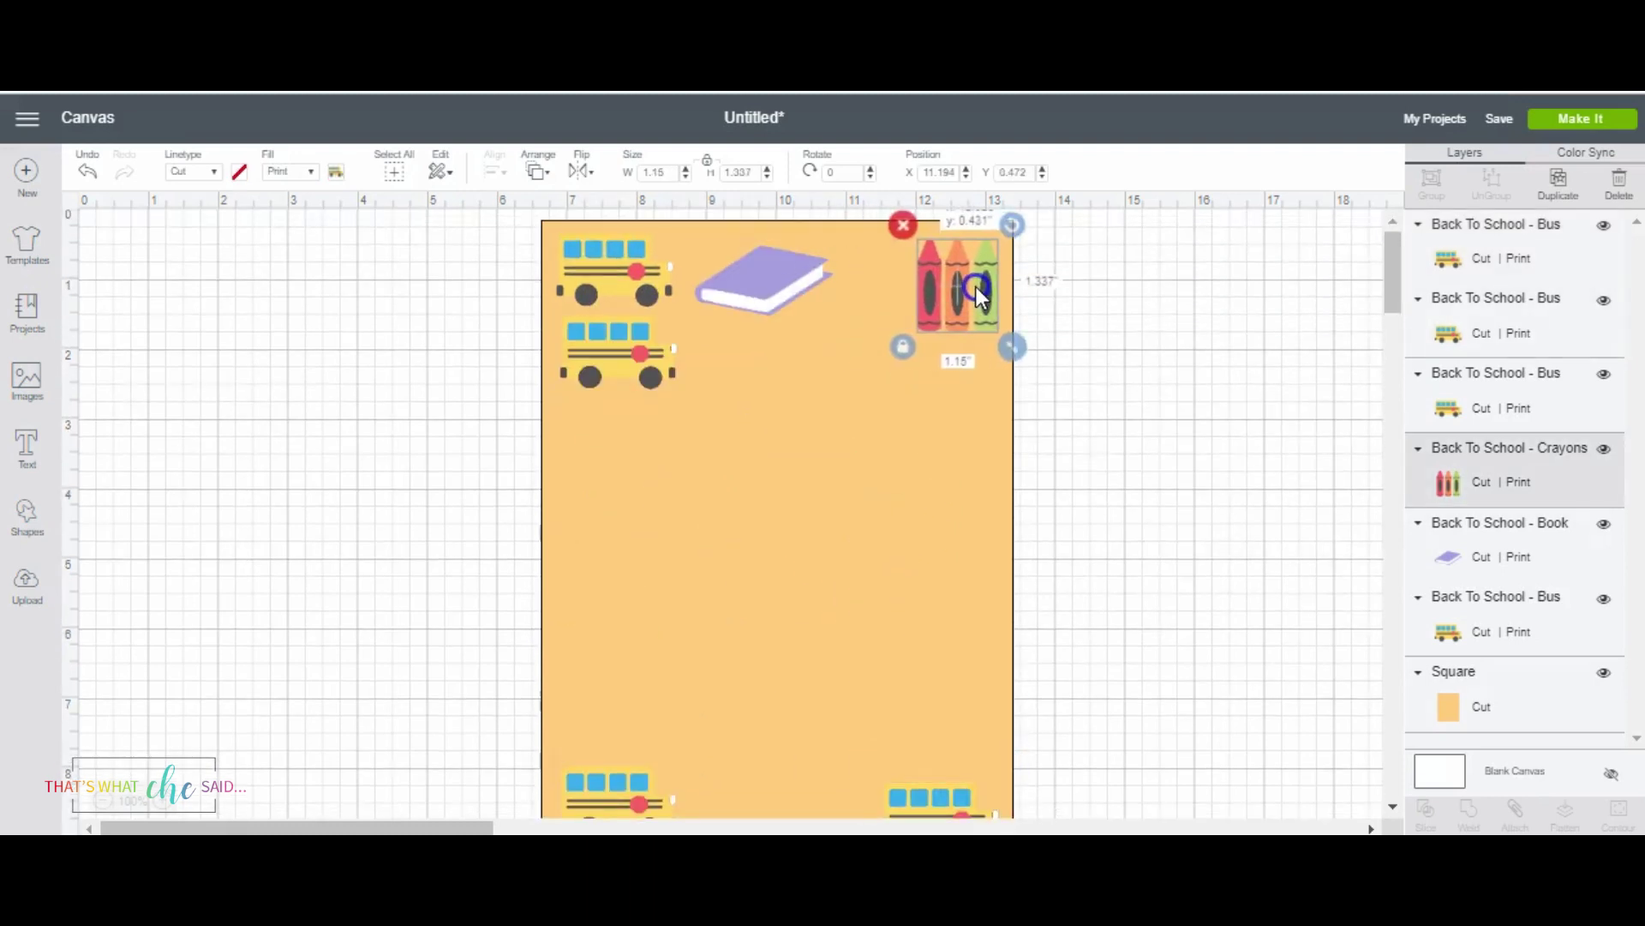
Attach the buses, book and crayons stickers together in their current layout
{"action": "left_click", "coordinate": [569, 254]}
{"action": "left_click", "coordinate": [588, 363], "text": "shift"}
{"action": "left_click", "coordinate": [766, 291], "text": "shift"}
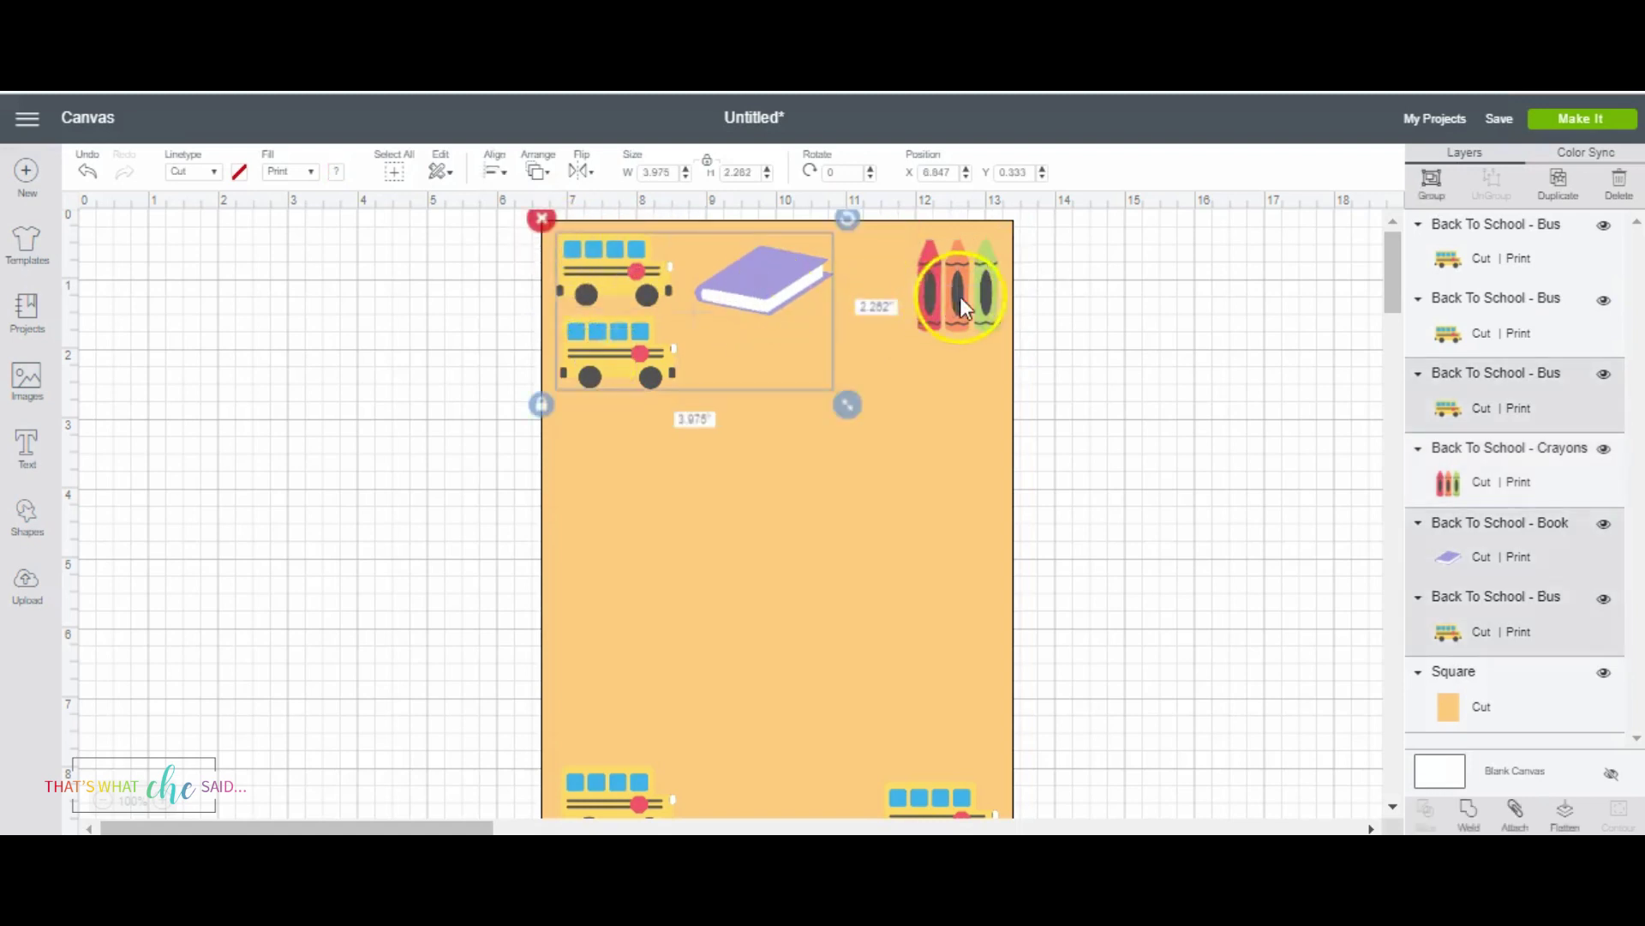
{"action": "left_click", "coordinate": [960, 300], "text": "shift"}
{"action": "left_click", "coordinate": [937, 814], "text": "shift"}
{"action": "left_click", "coordinate": [641, 793], "text": "shift"}
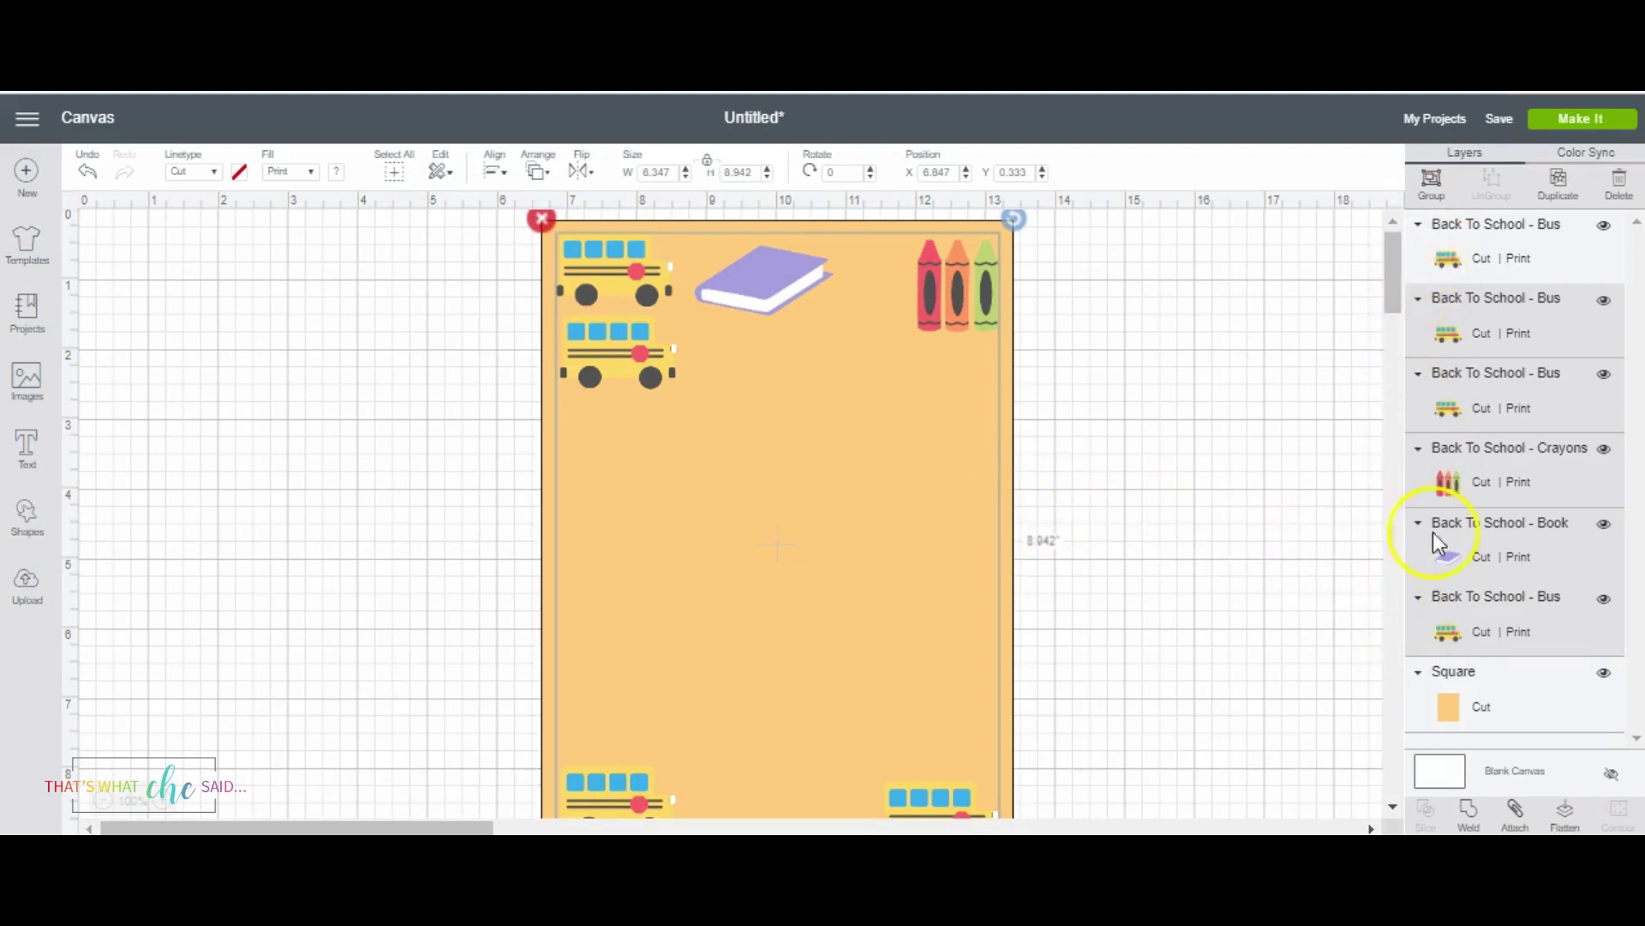
{"action": "left_click", "coordinate": [1515, 809]}
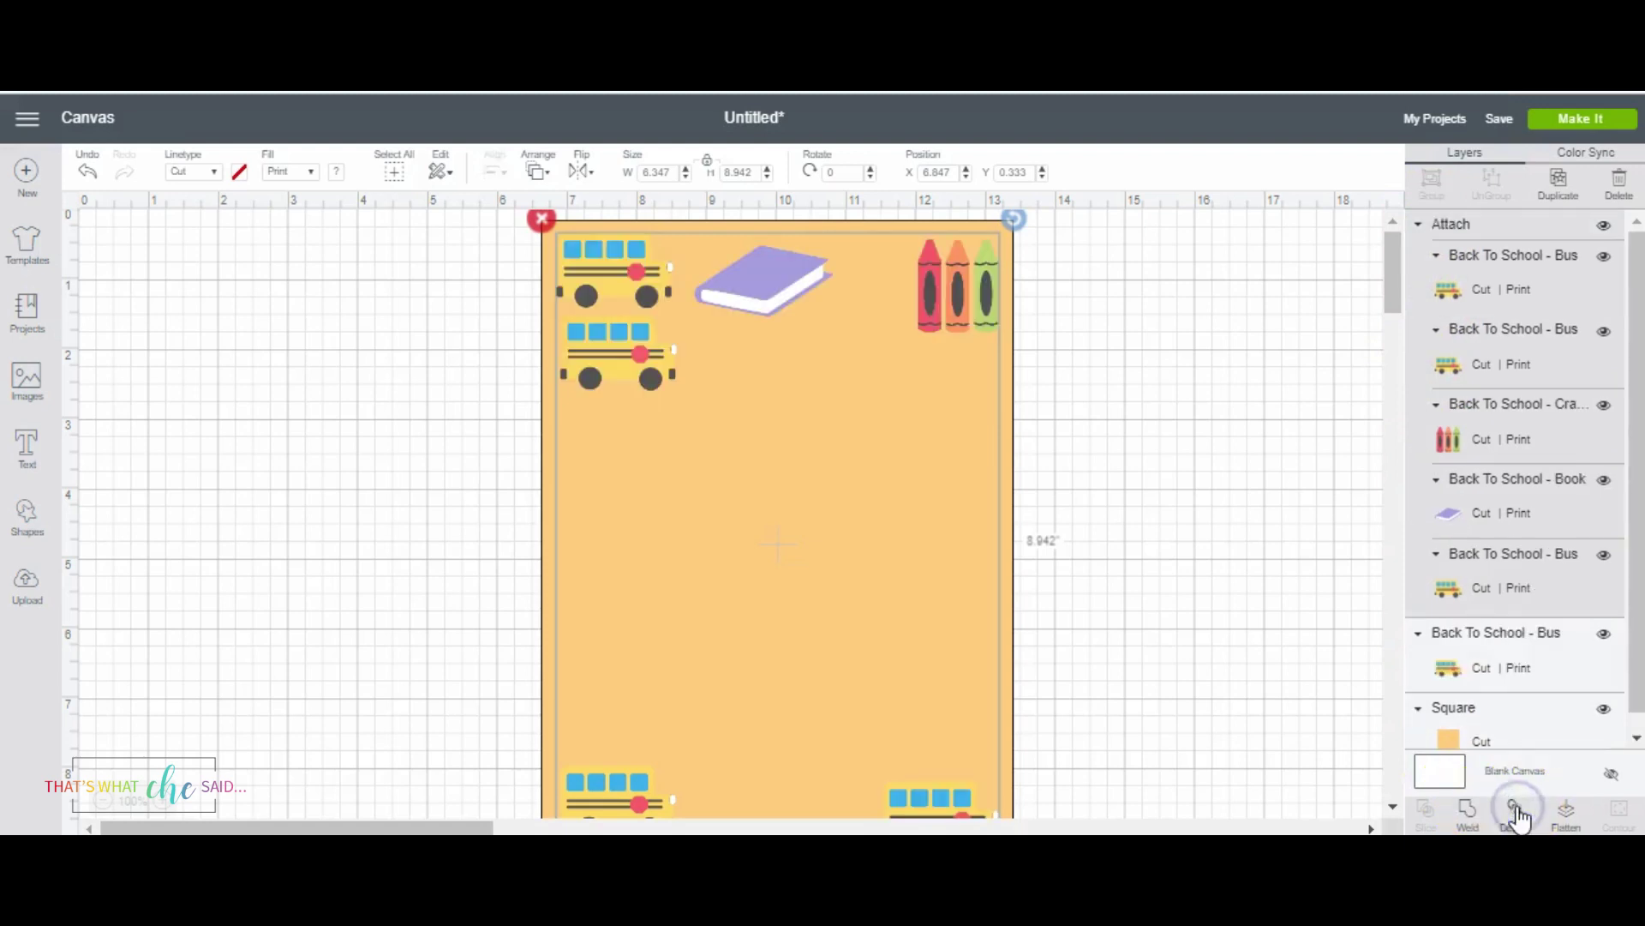
Delete the orange background square
{"action": "scroll", "coordinate": [1354, 643], "scroll_direction": "down", "scroll_amount": 5}
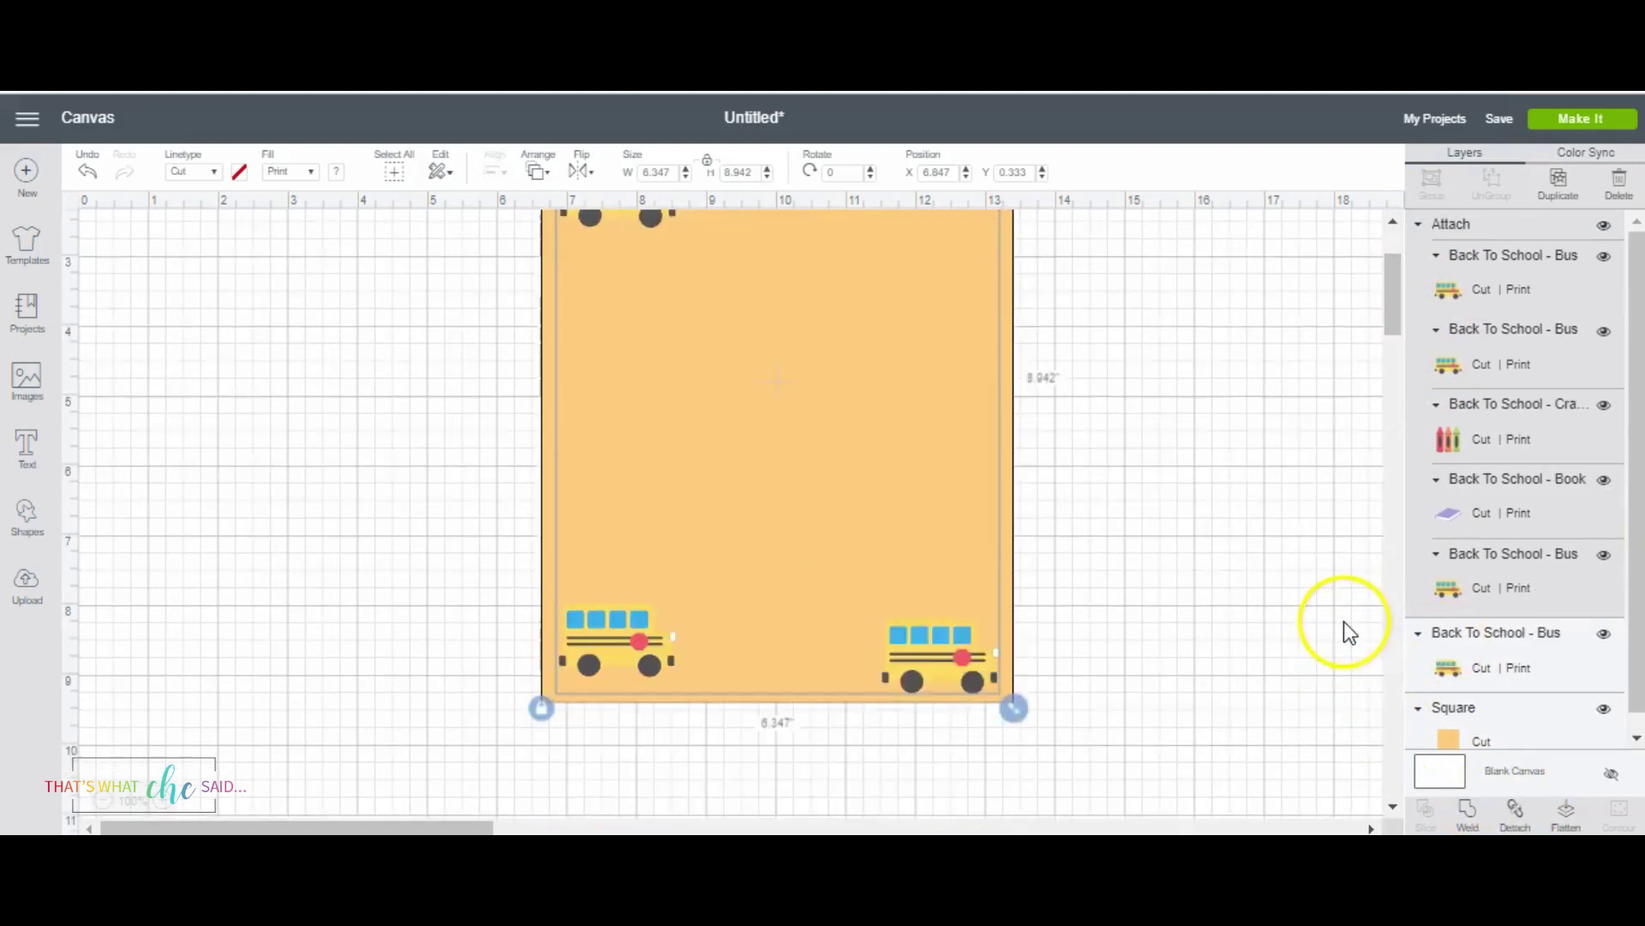
{"action": "left_click", "coordinate": [1012, 406]}
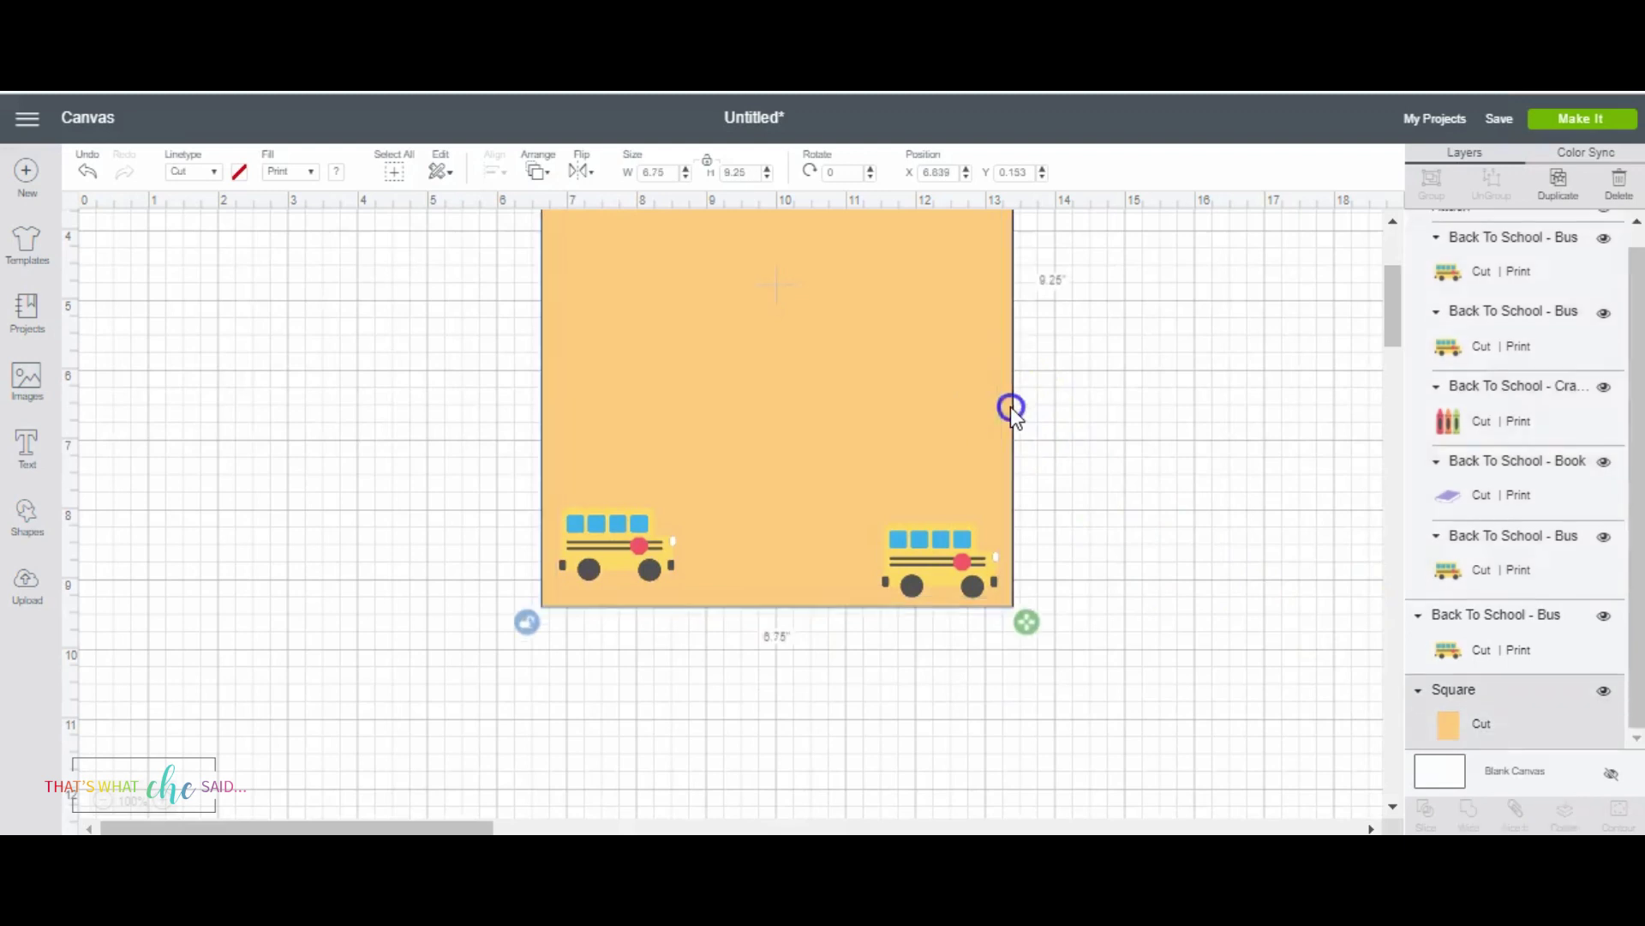
{"action": "key", "text": "Delete"}
{"action": "left_click", "coordinate": [1021, 439]}
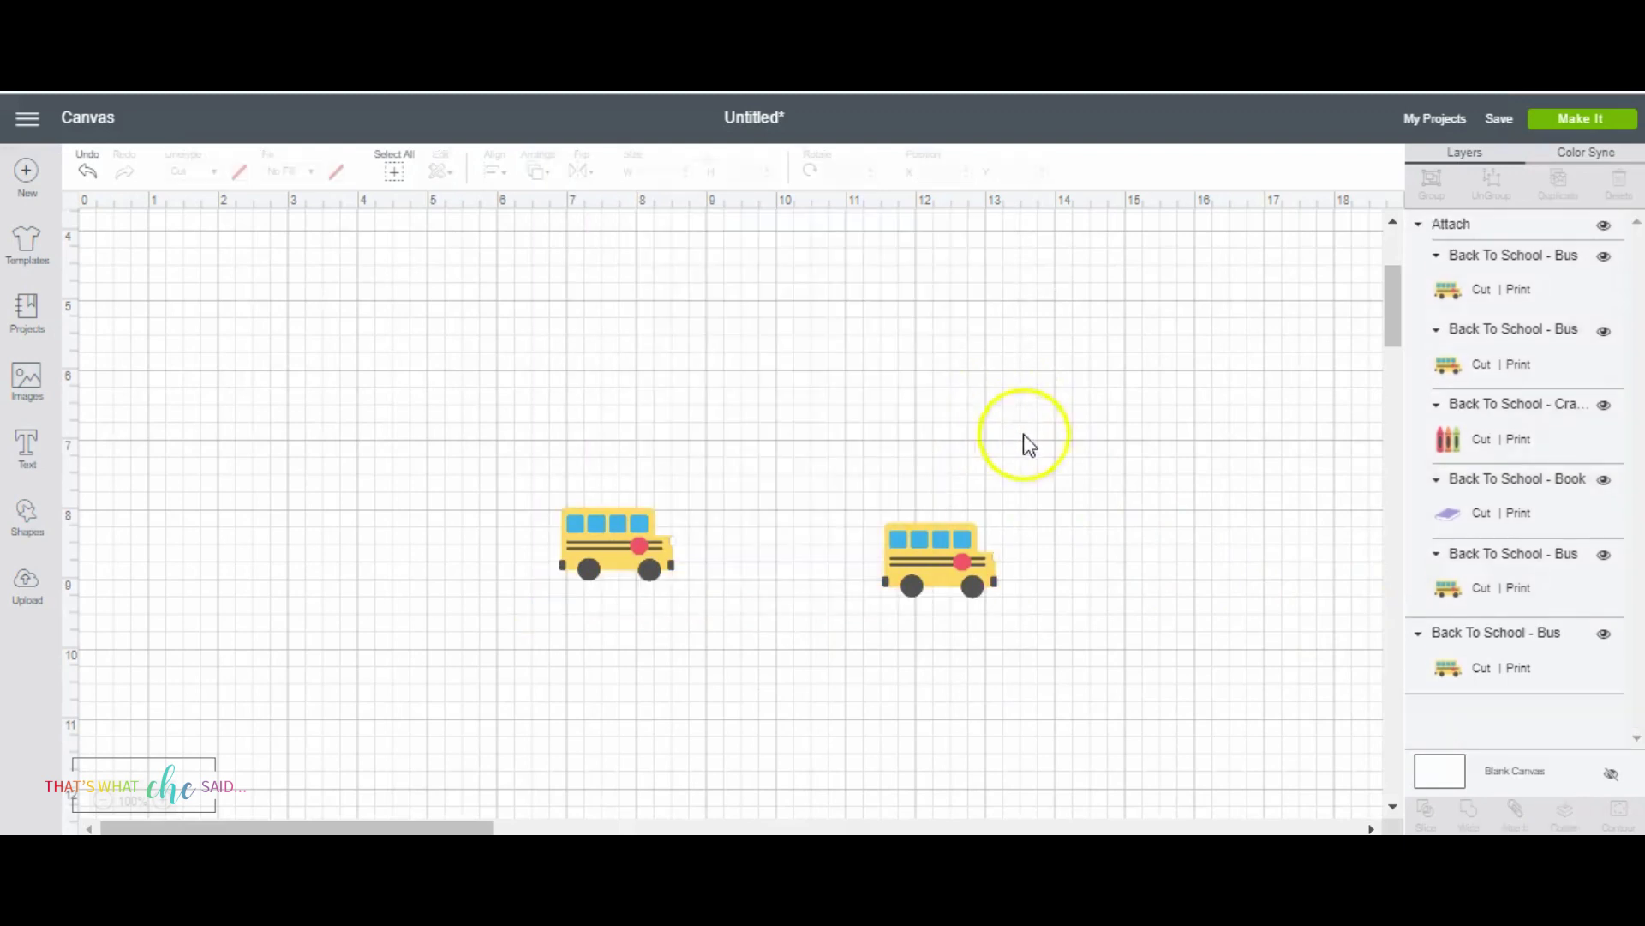
{"action": "scroll", "coordinate": [1041, 481], "scroll_direction": "up", "scroll_amount": 6}
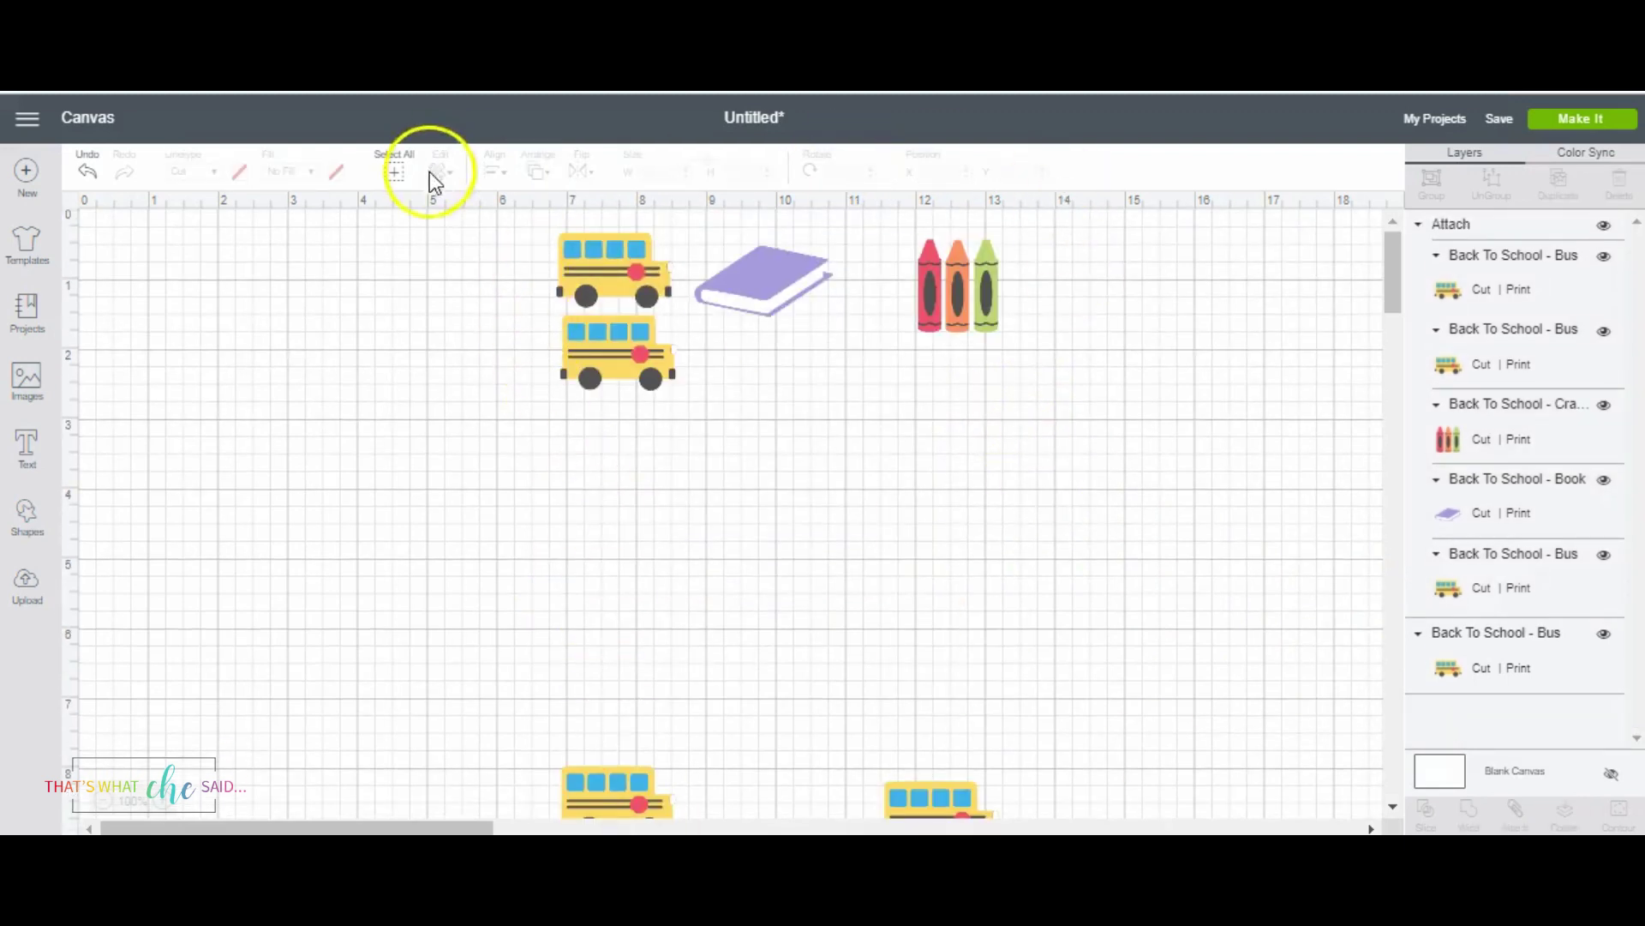
{"action": "left_click", "coordinate": [1581, 120]}
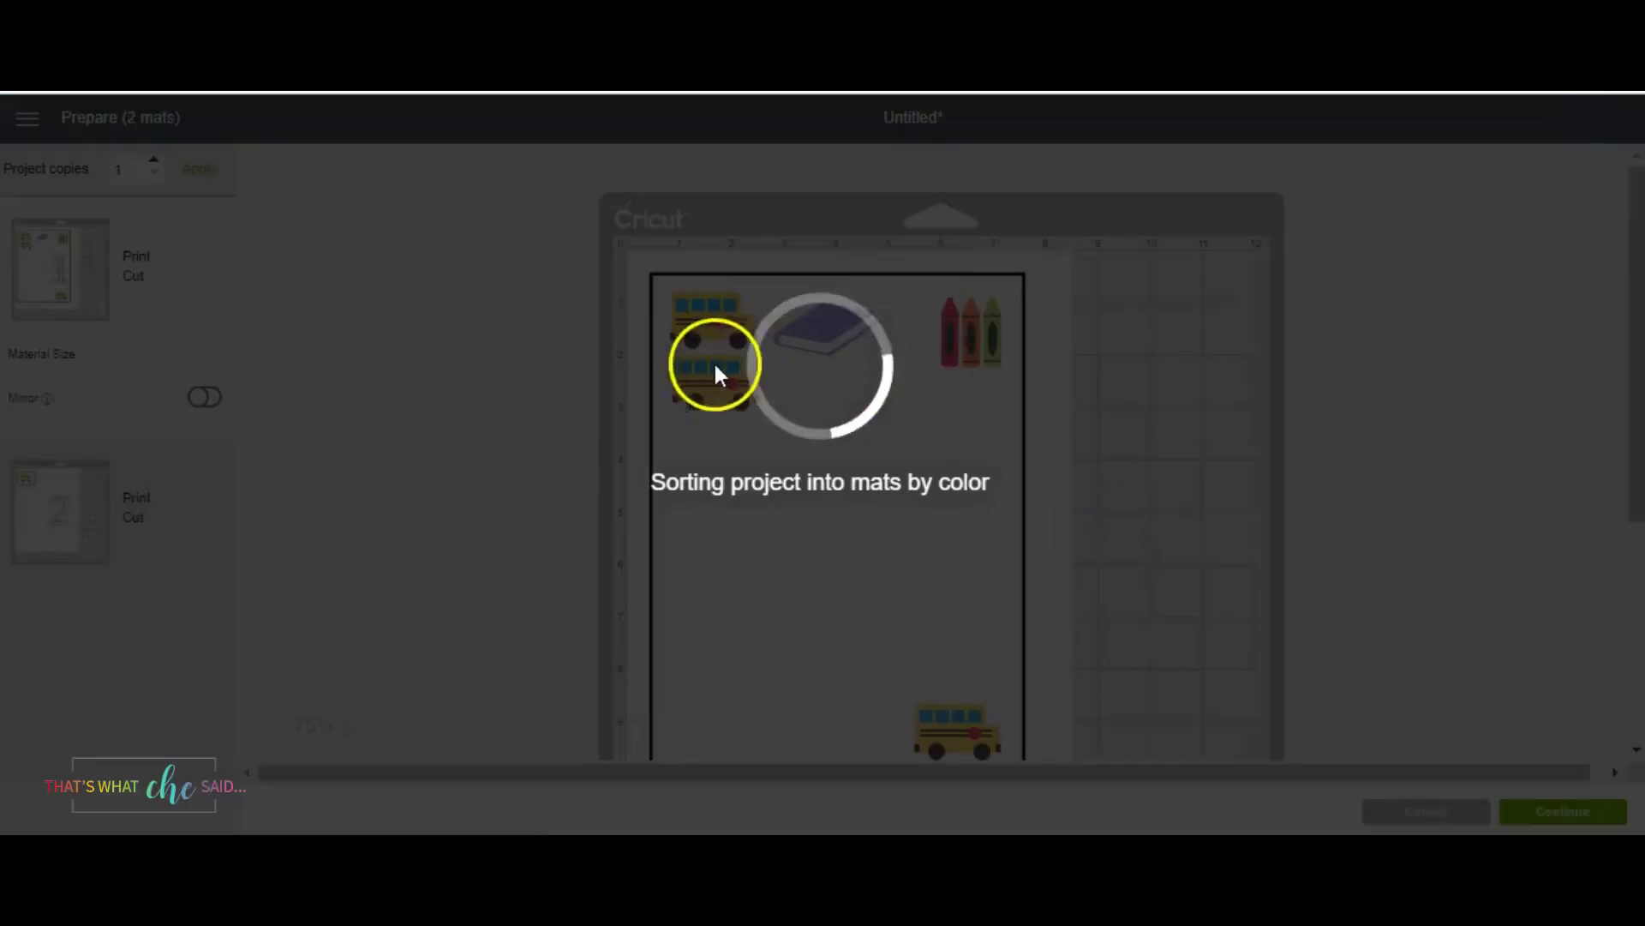
{"action": "scroll", "coordinate": [790, 441], "scroll_direction": "up", "scroll_amount": 2}
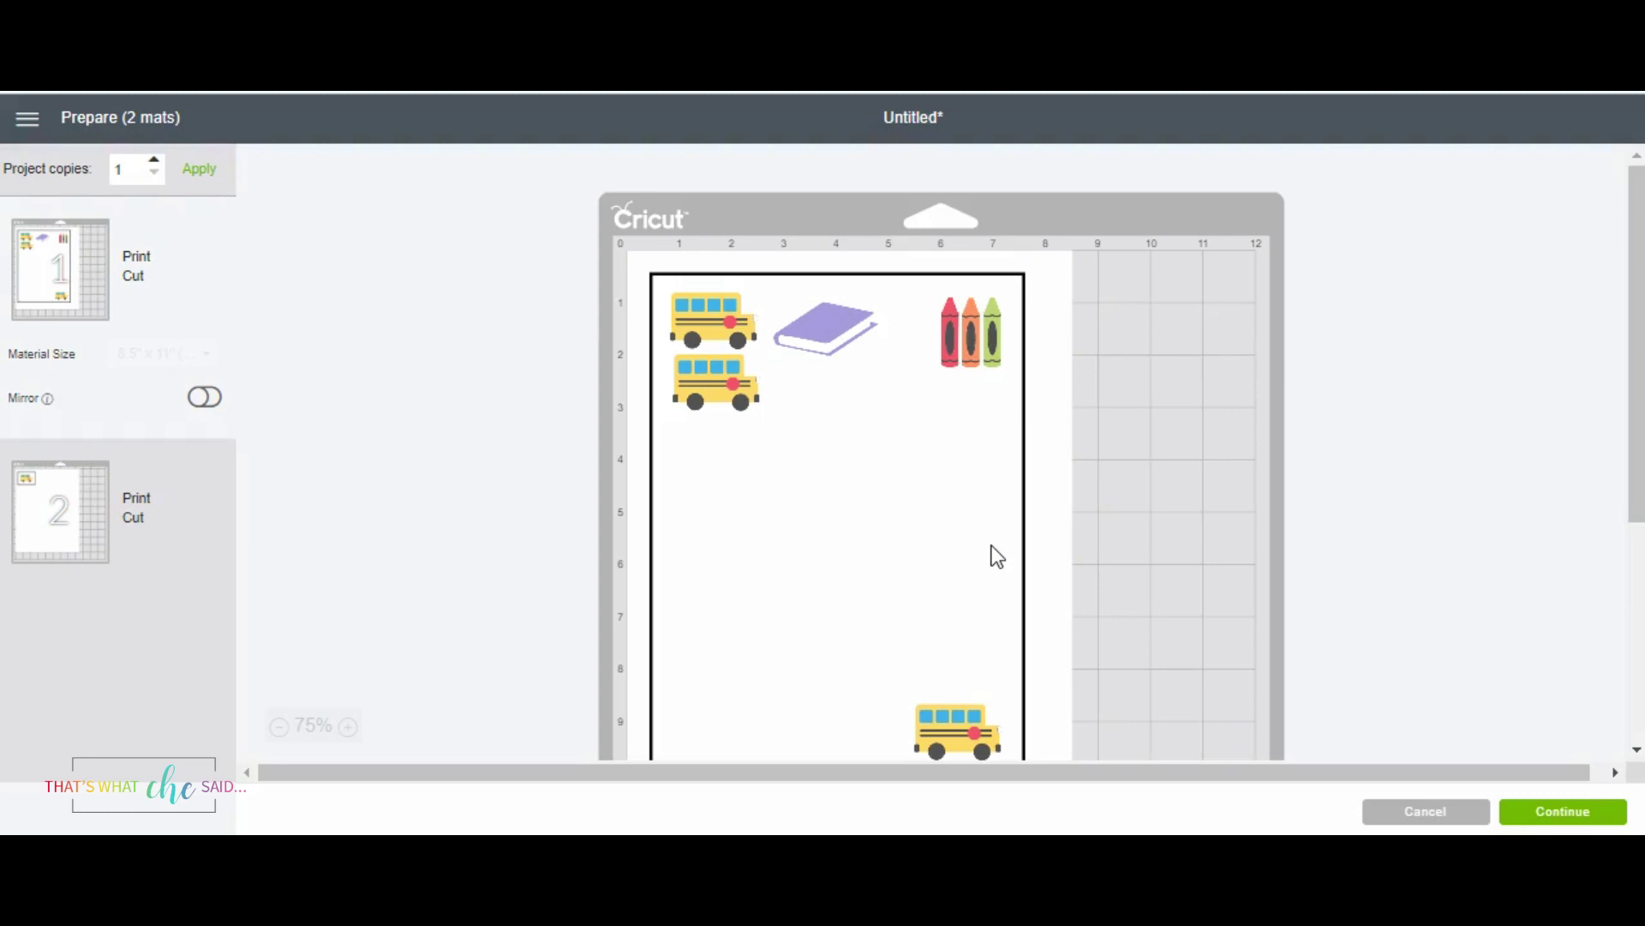
{"action": "left_click", "coordinate": [998, 474]}
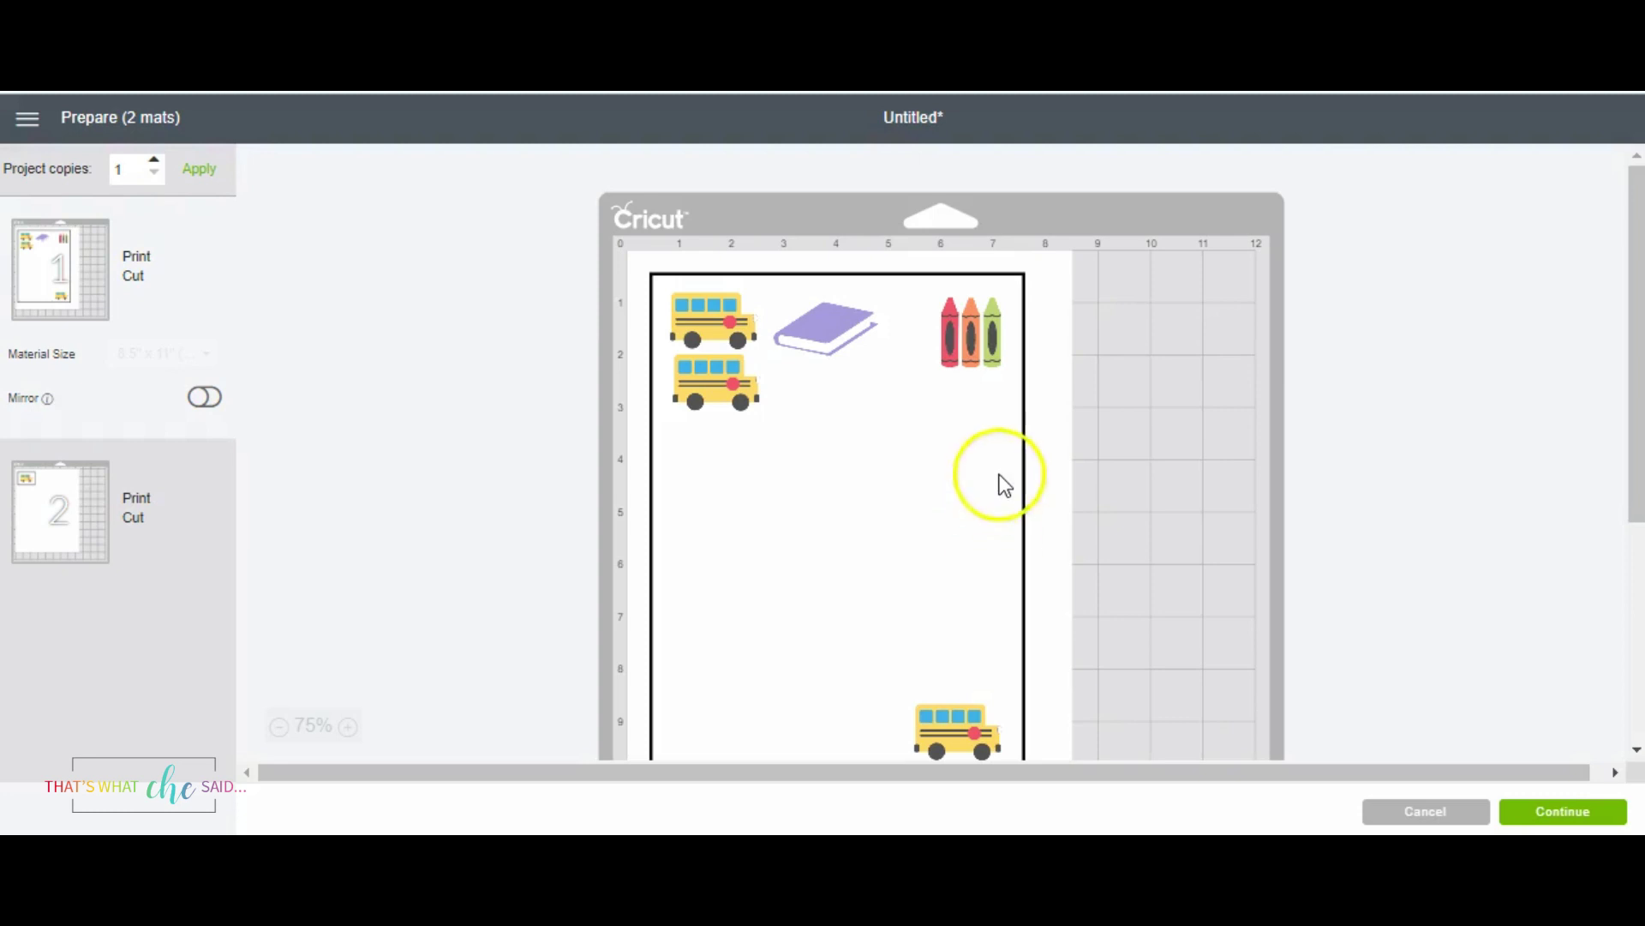
{"action": "left_click", "coordinate": [1563, 809]}
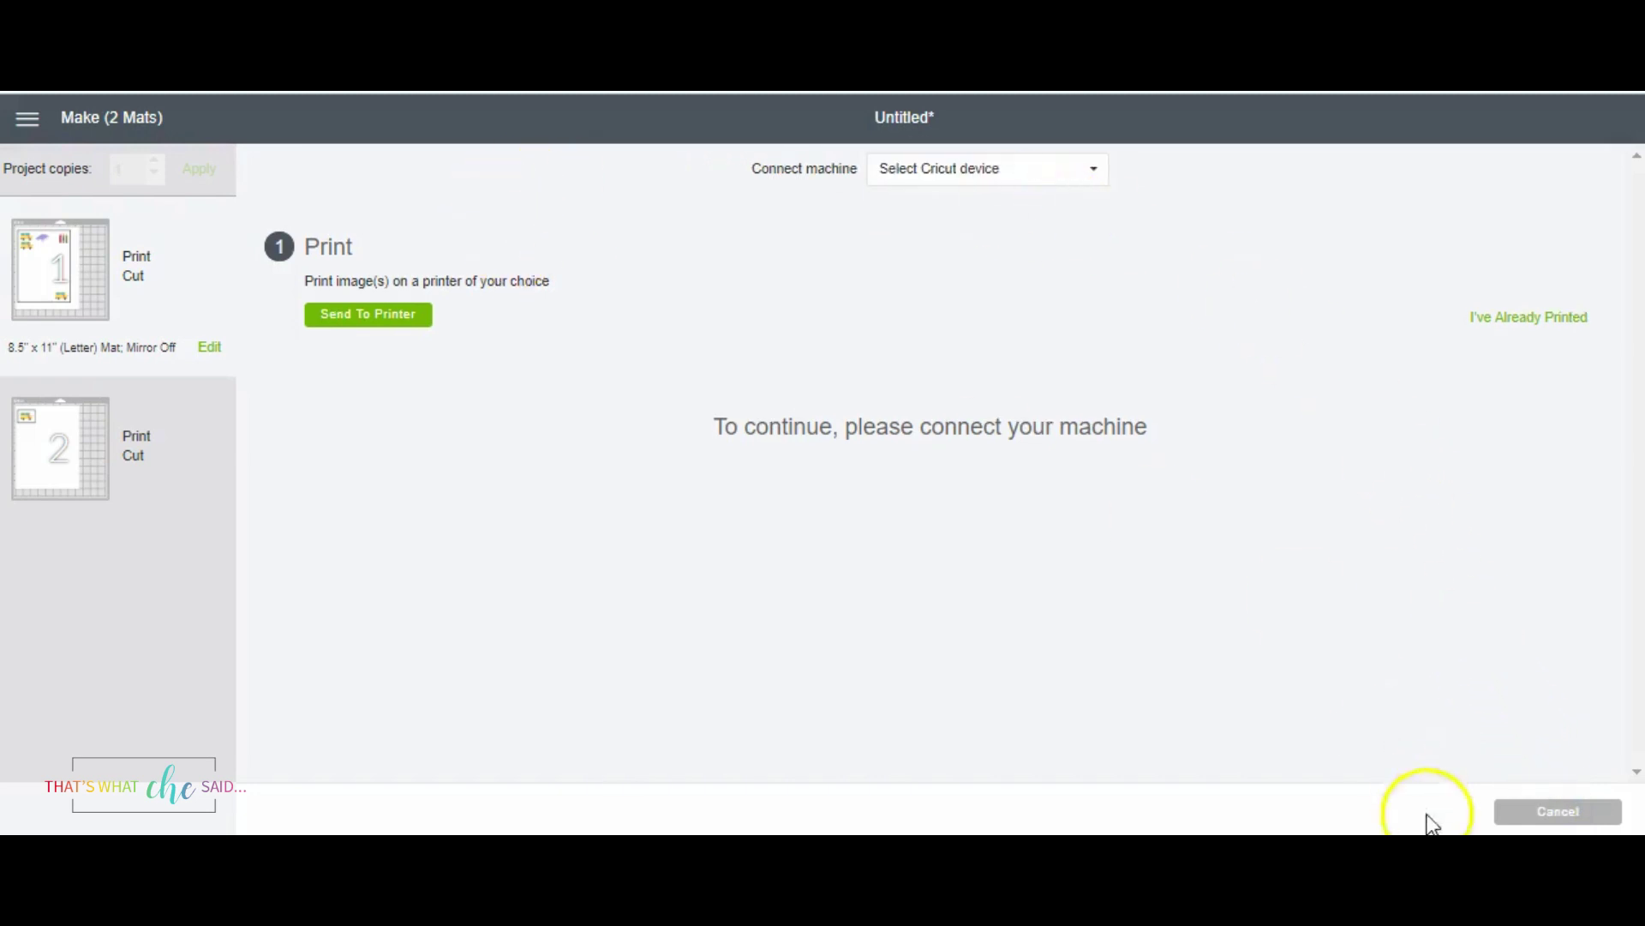
{"action": "left_click", "coordinate": [48, 437]}
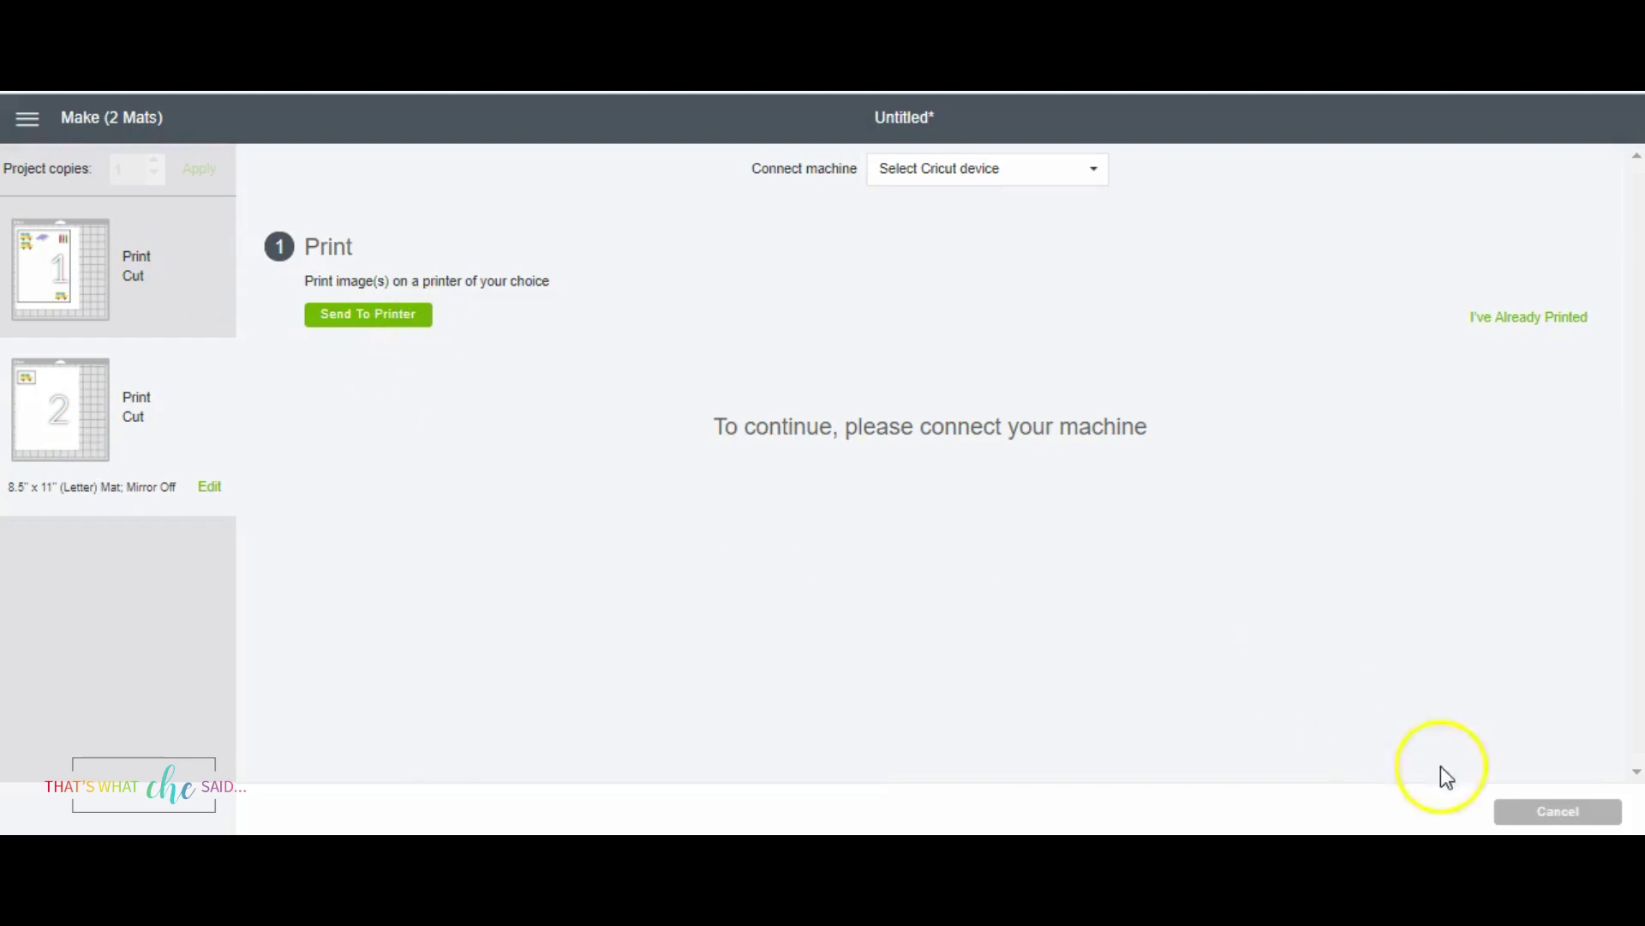
{"action": "left_click", "coordinate": [1553, 811]}
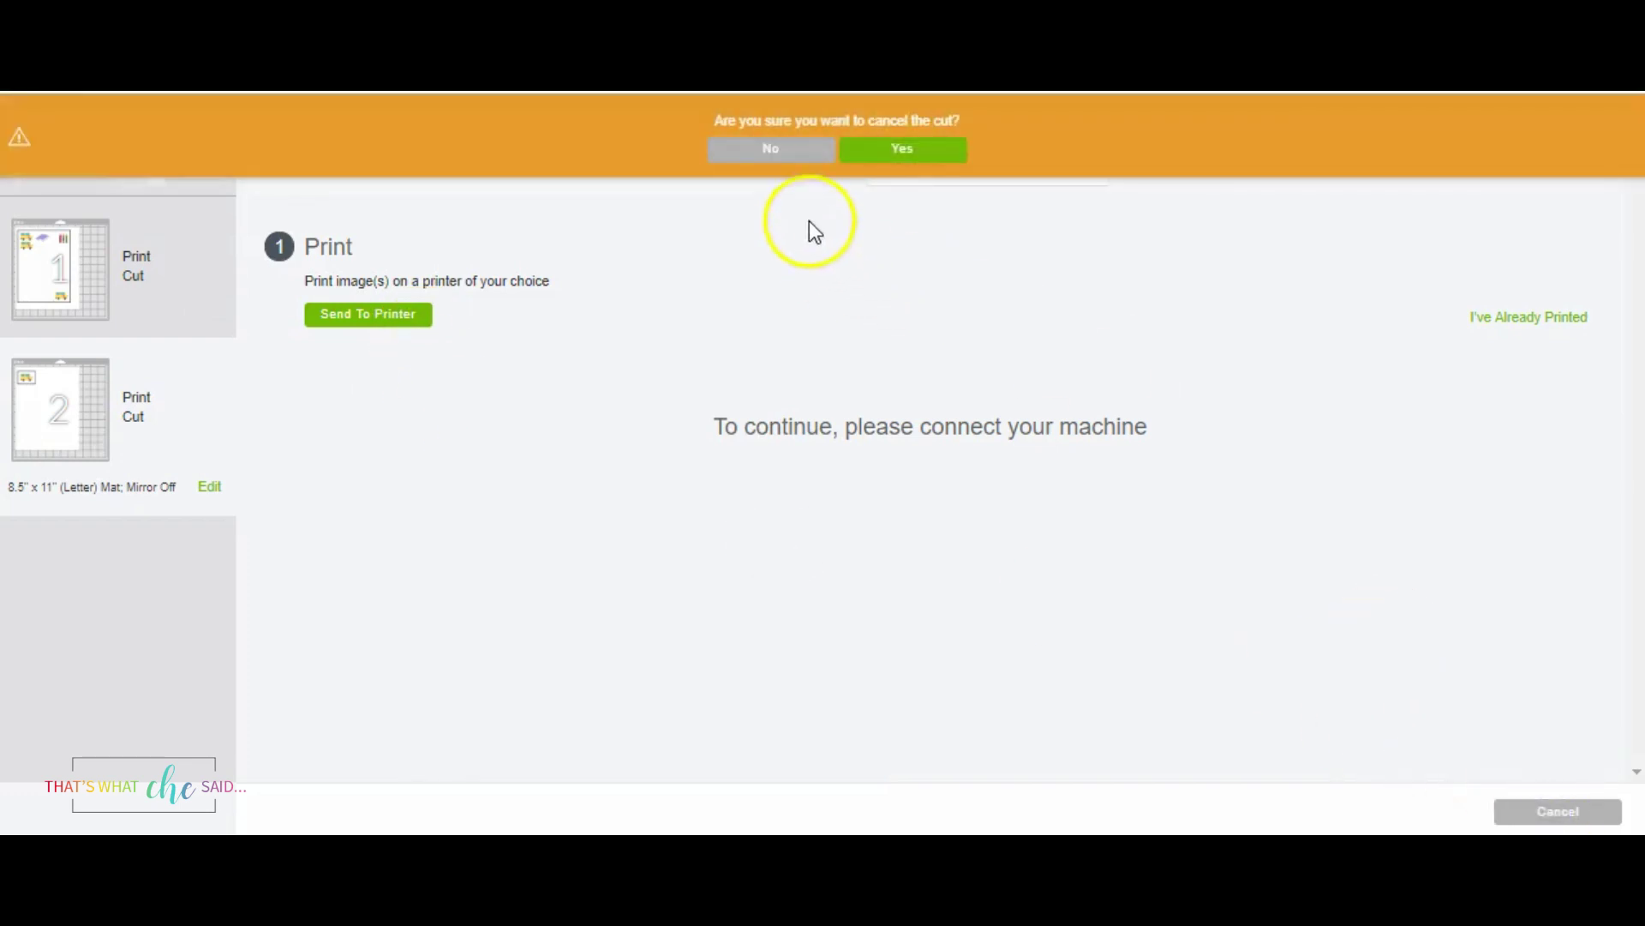
{"action": "left_click", "coordinate": [900, 148]}
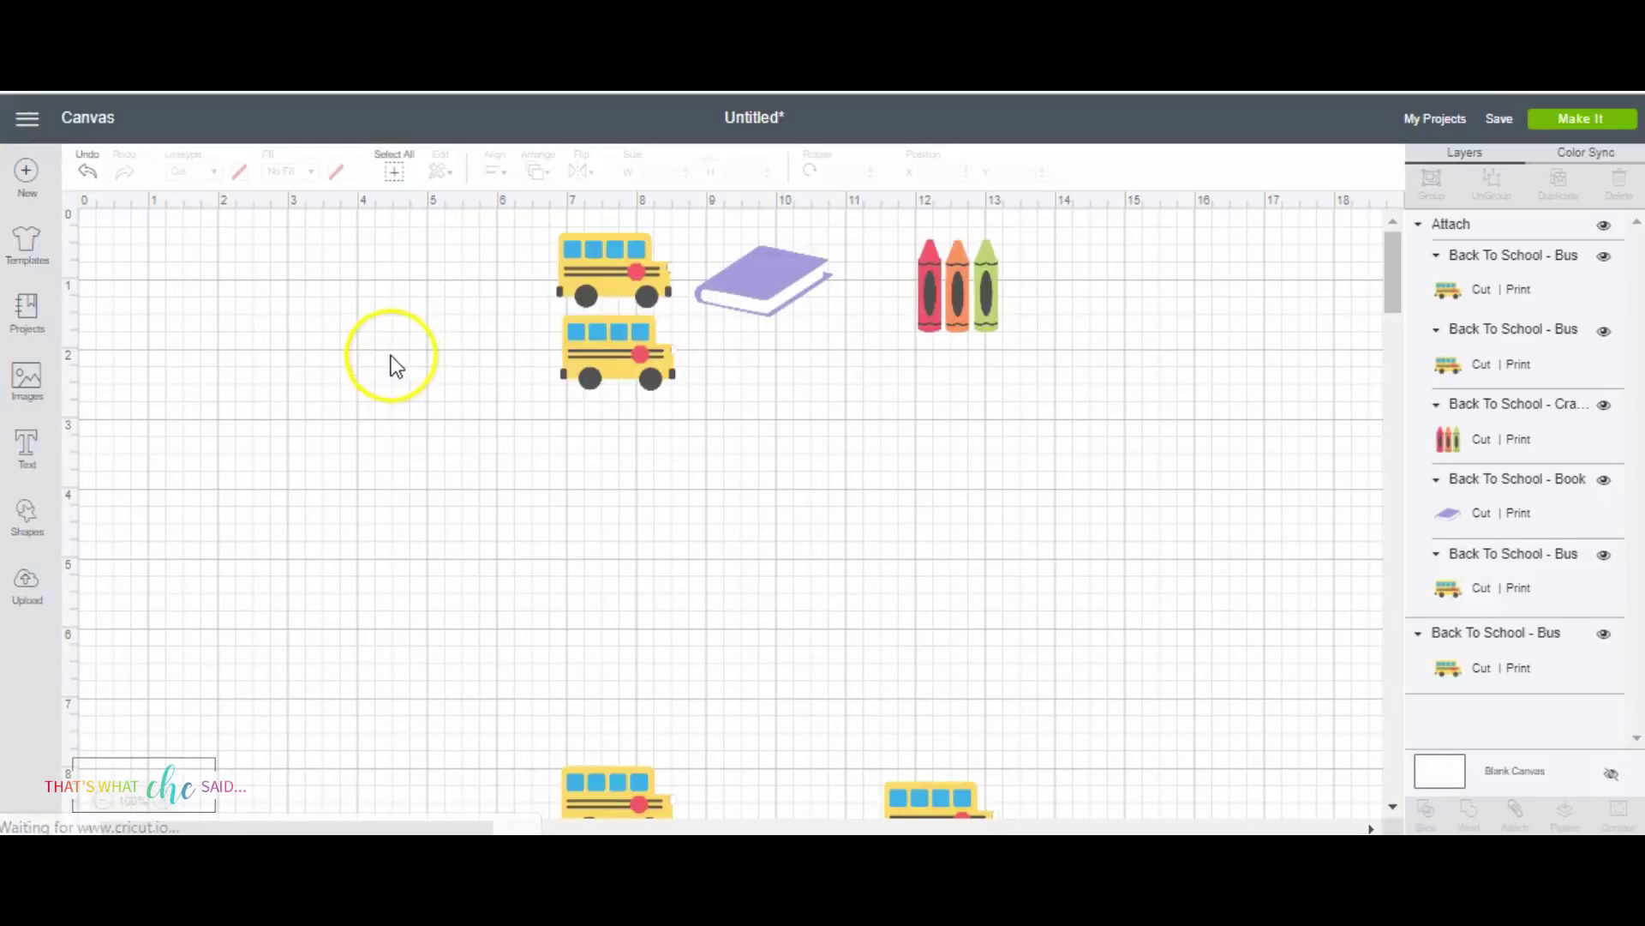
Attach the bottom-left bus to the sticker group and preview all six on one mat
{"action": "left_click", "coordinate": [621, 783]}
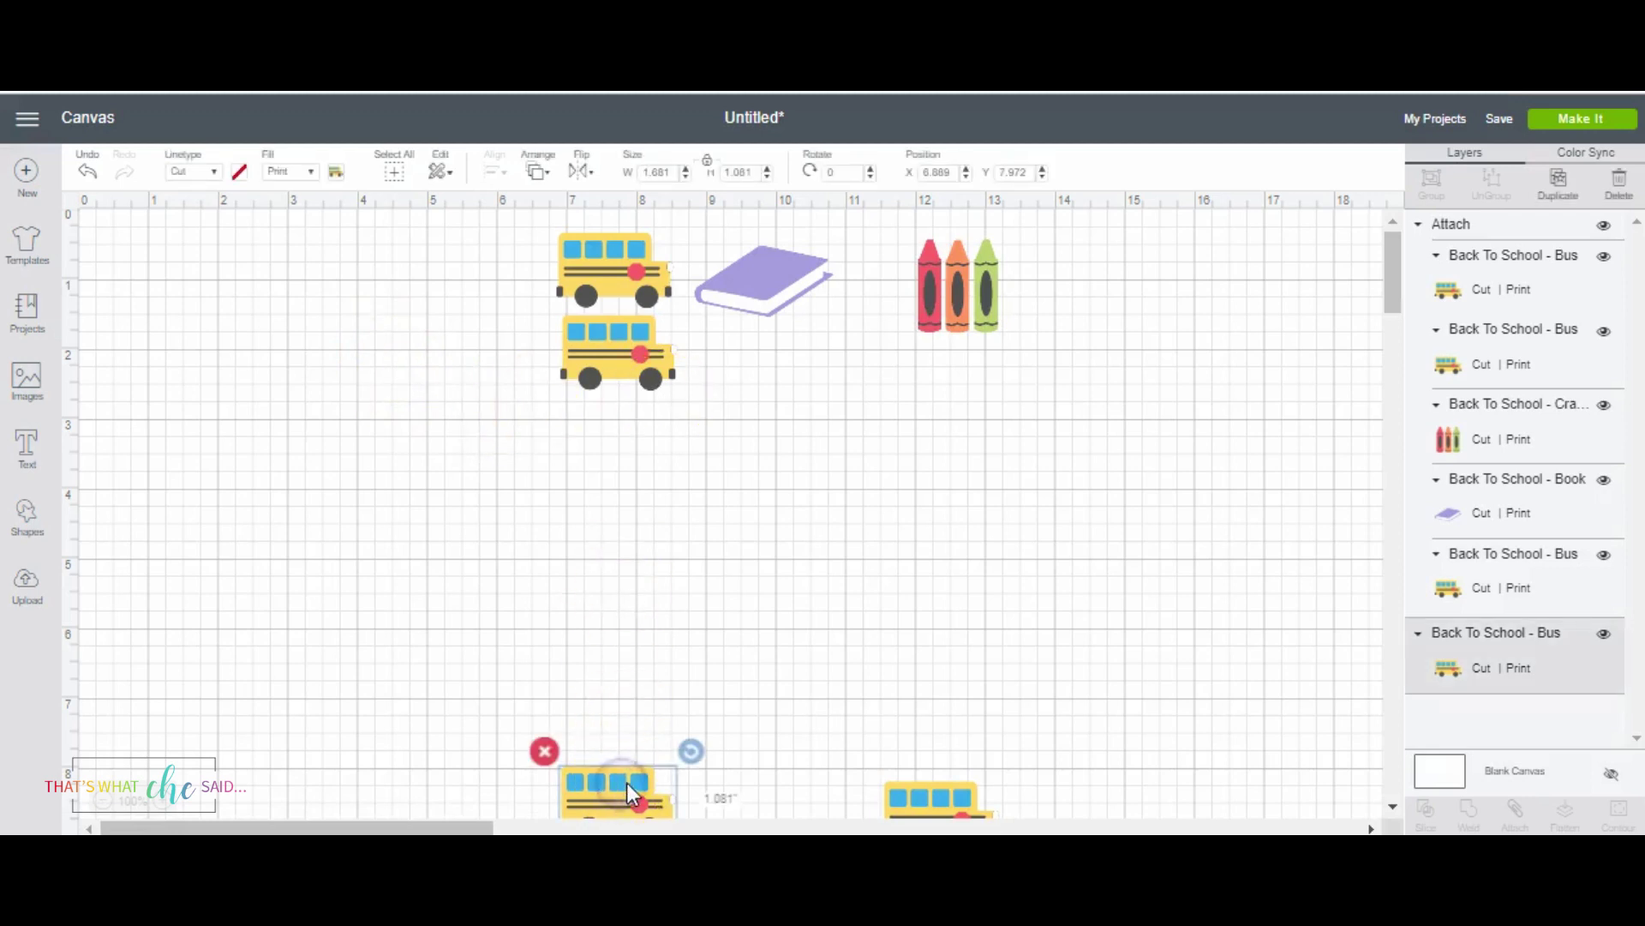
{"action": "left_click", "coordinate": [918, 792]}
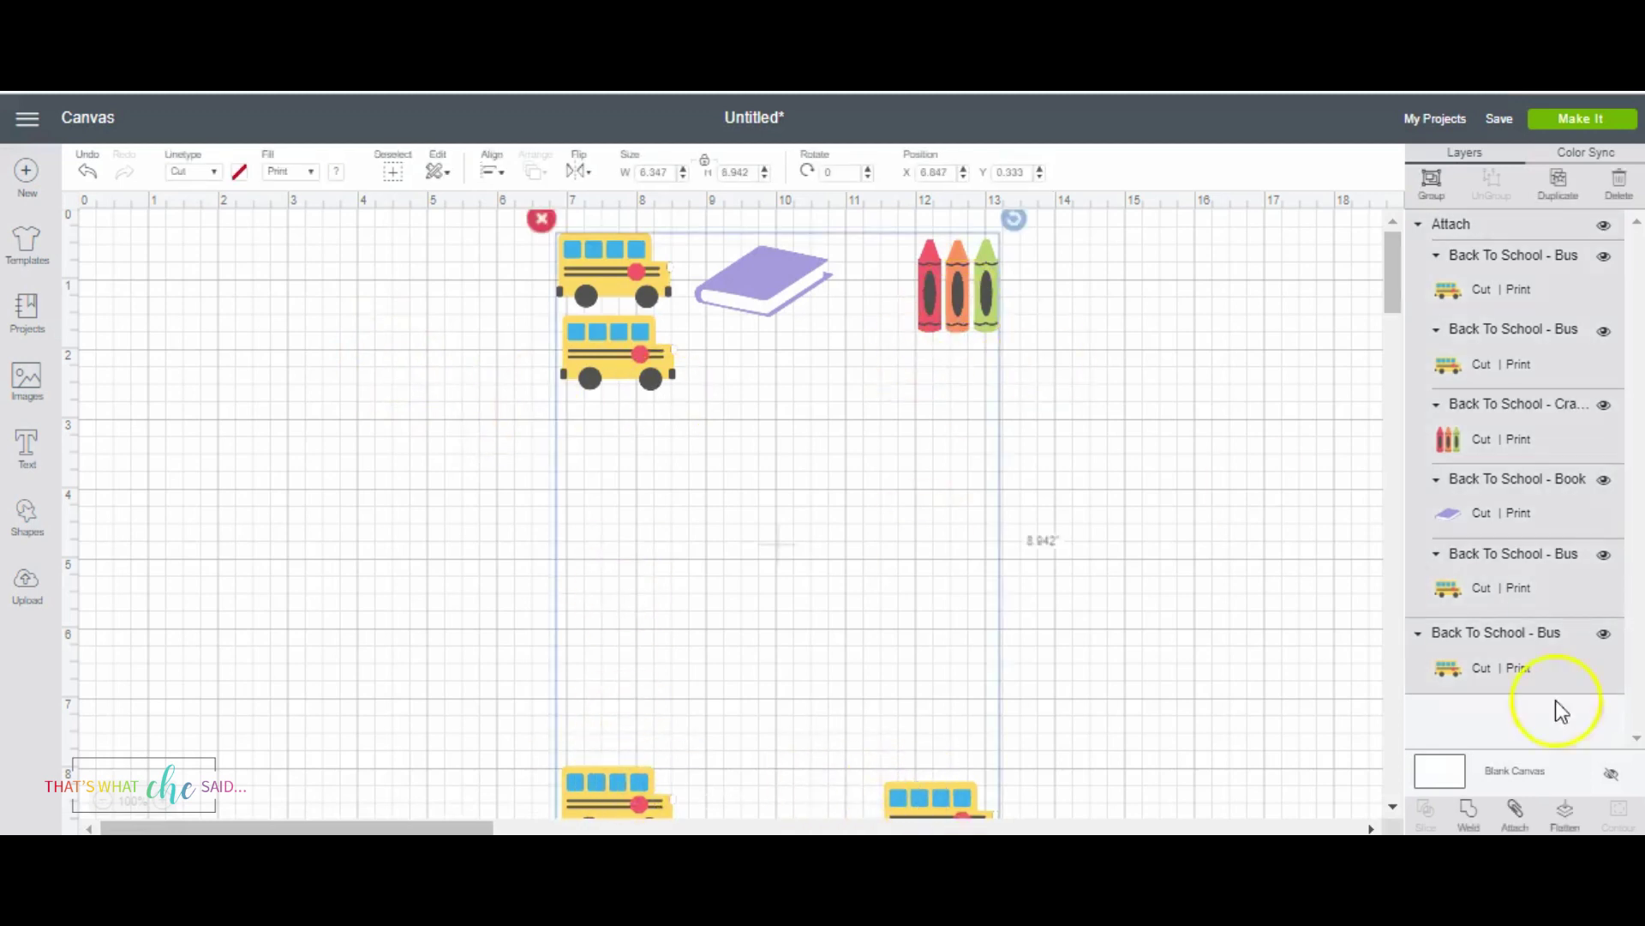
{"action": "left_click", "coordinate": [1514, 810]}
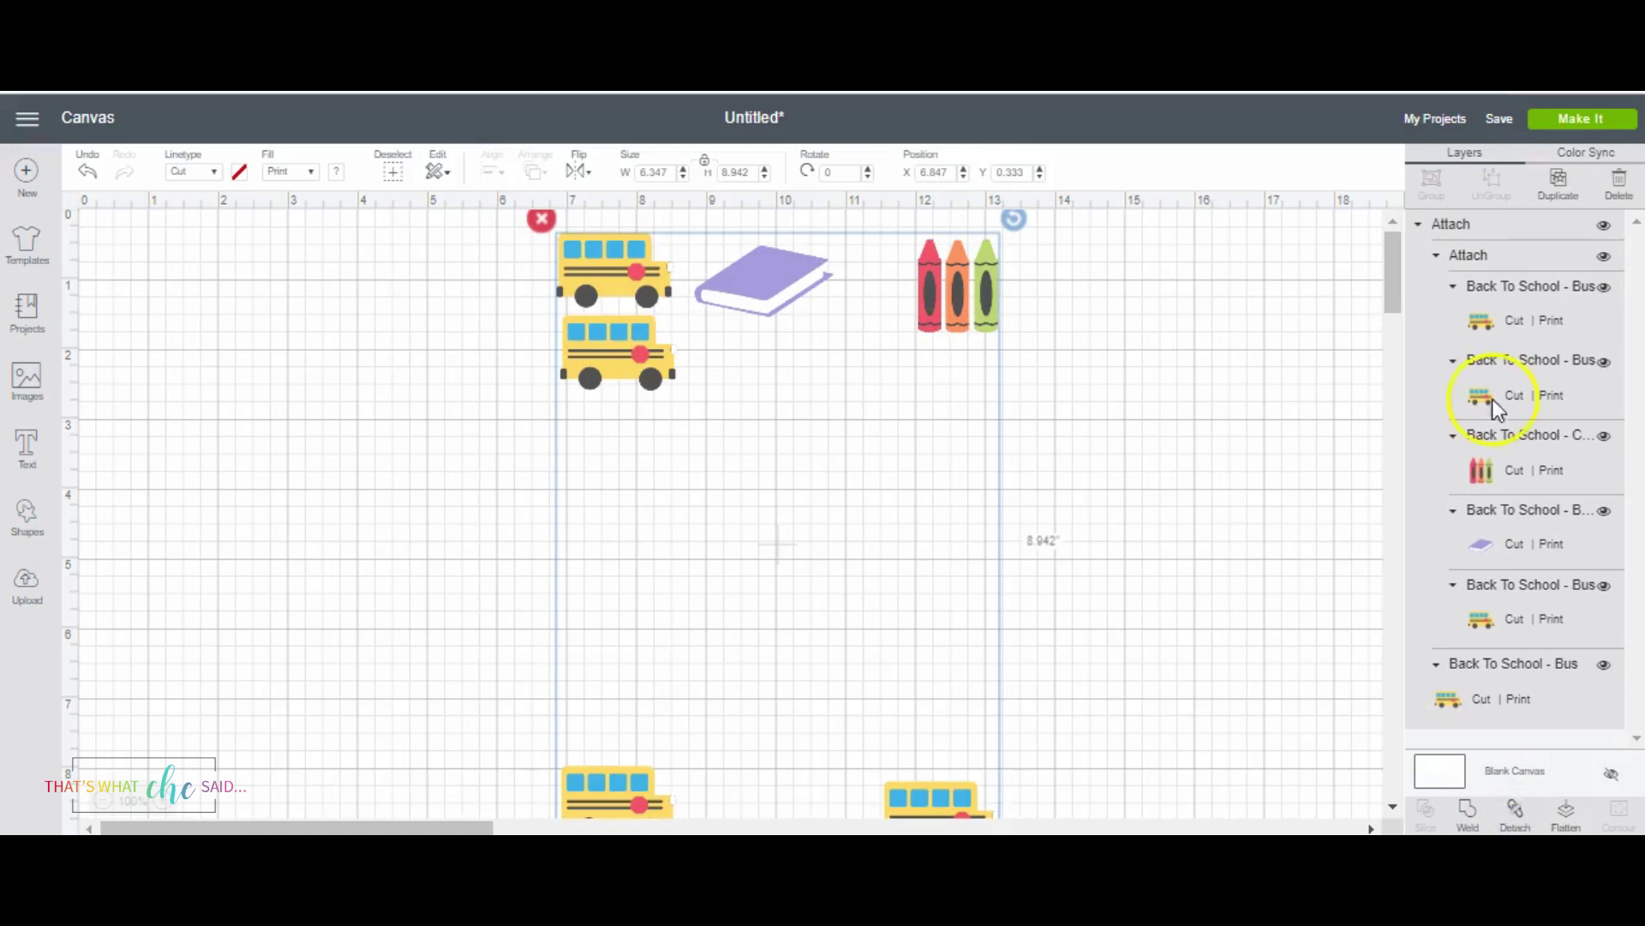
{"action": "left_click", "coordinate": [1577, 122]}
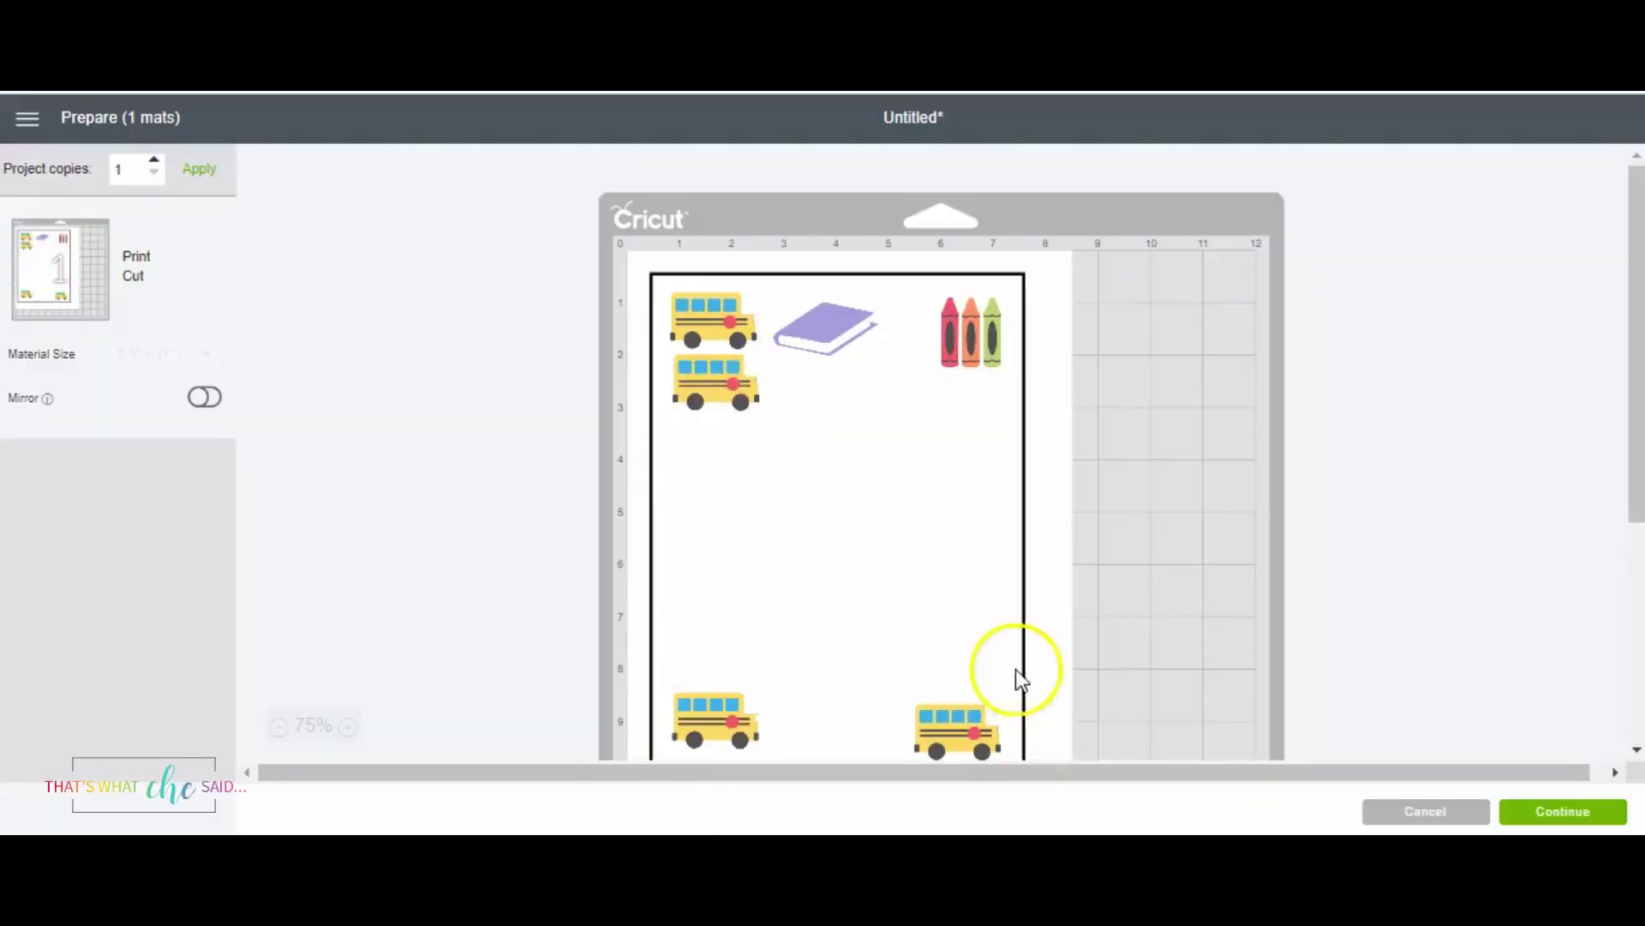
{"action": "scroll", "coordinate": [1015, 668], "scroll_direction": "down", "scroll_amount": 3}
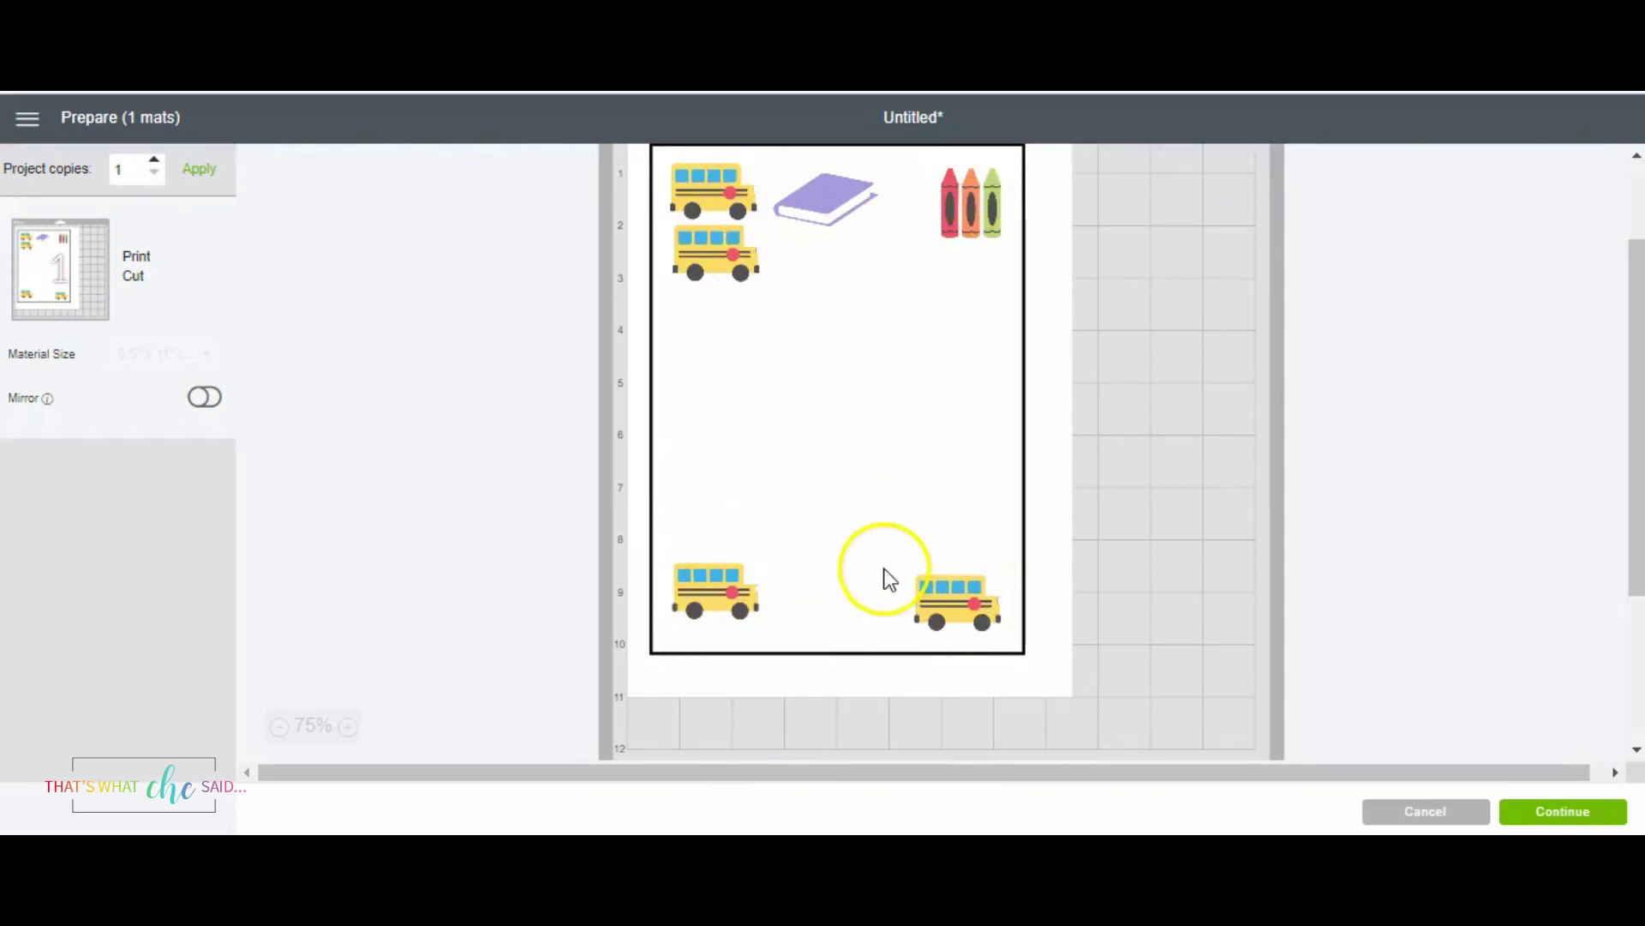
Select the Cricut Maker, mark the sheet as already printed, and choose Medium Cardstock – 80 lb (216 gsm)
{"action": "left_click", "coordinate": [1526, 810]}
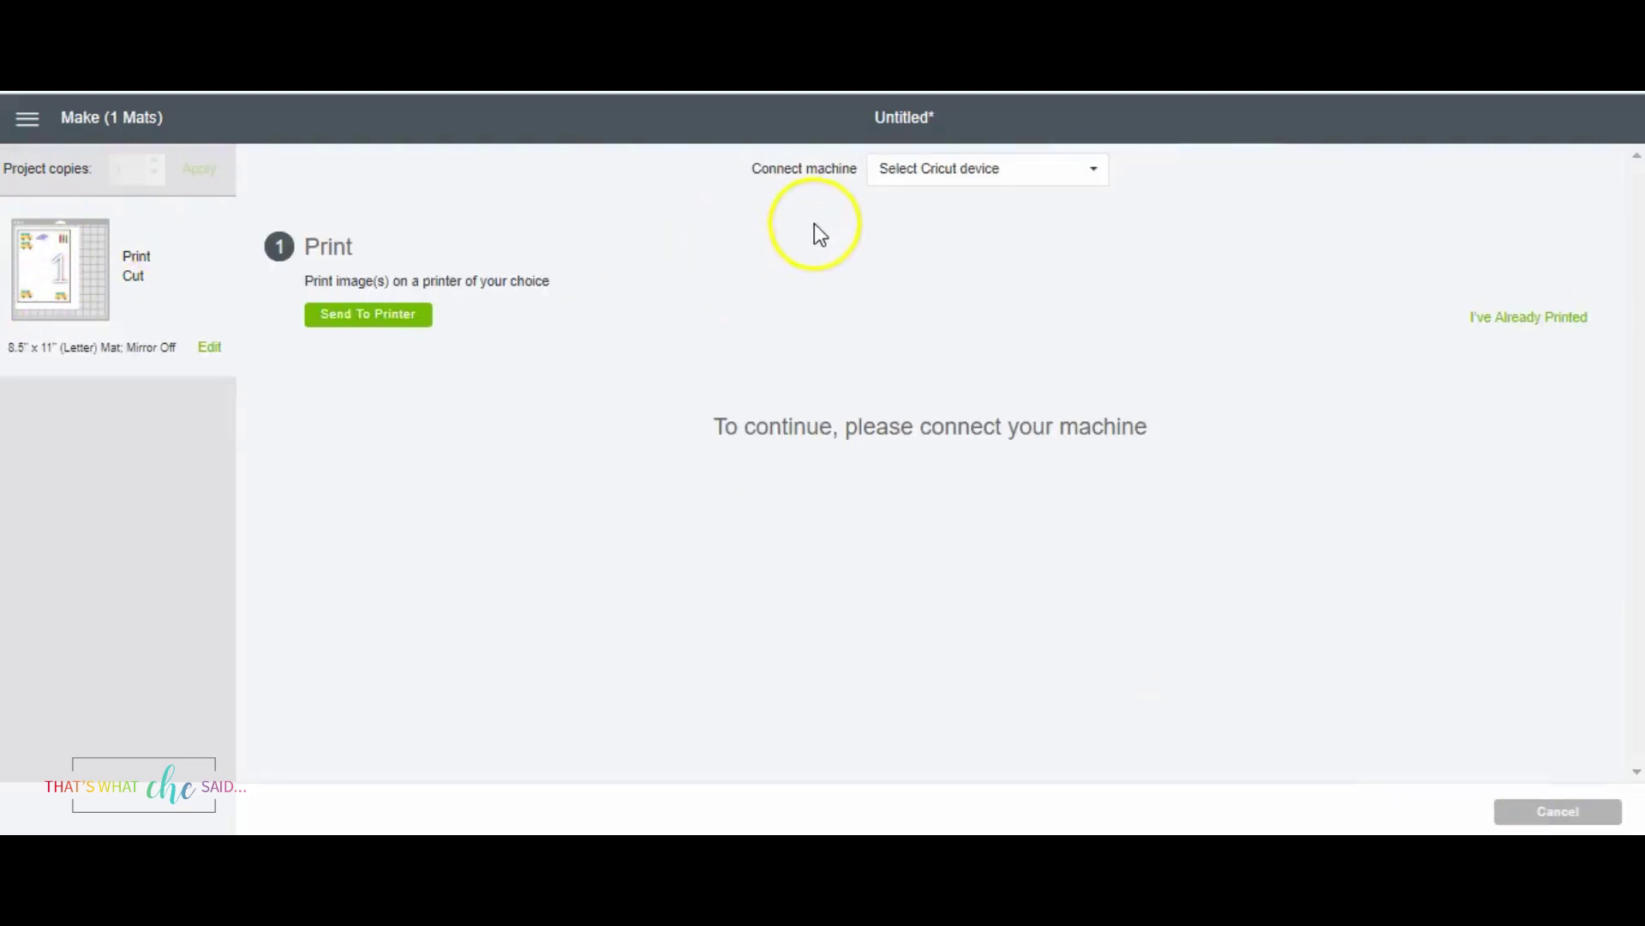
{"action": "left_click", "coordinate": [915, 175]}
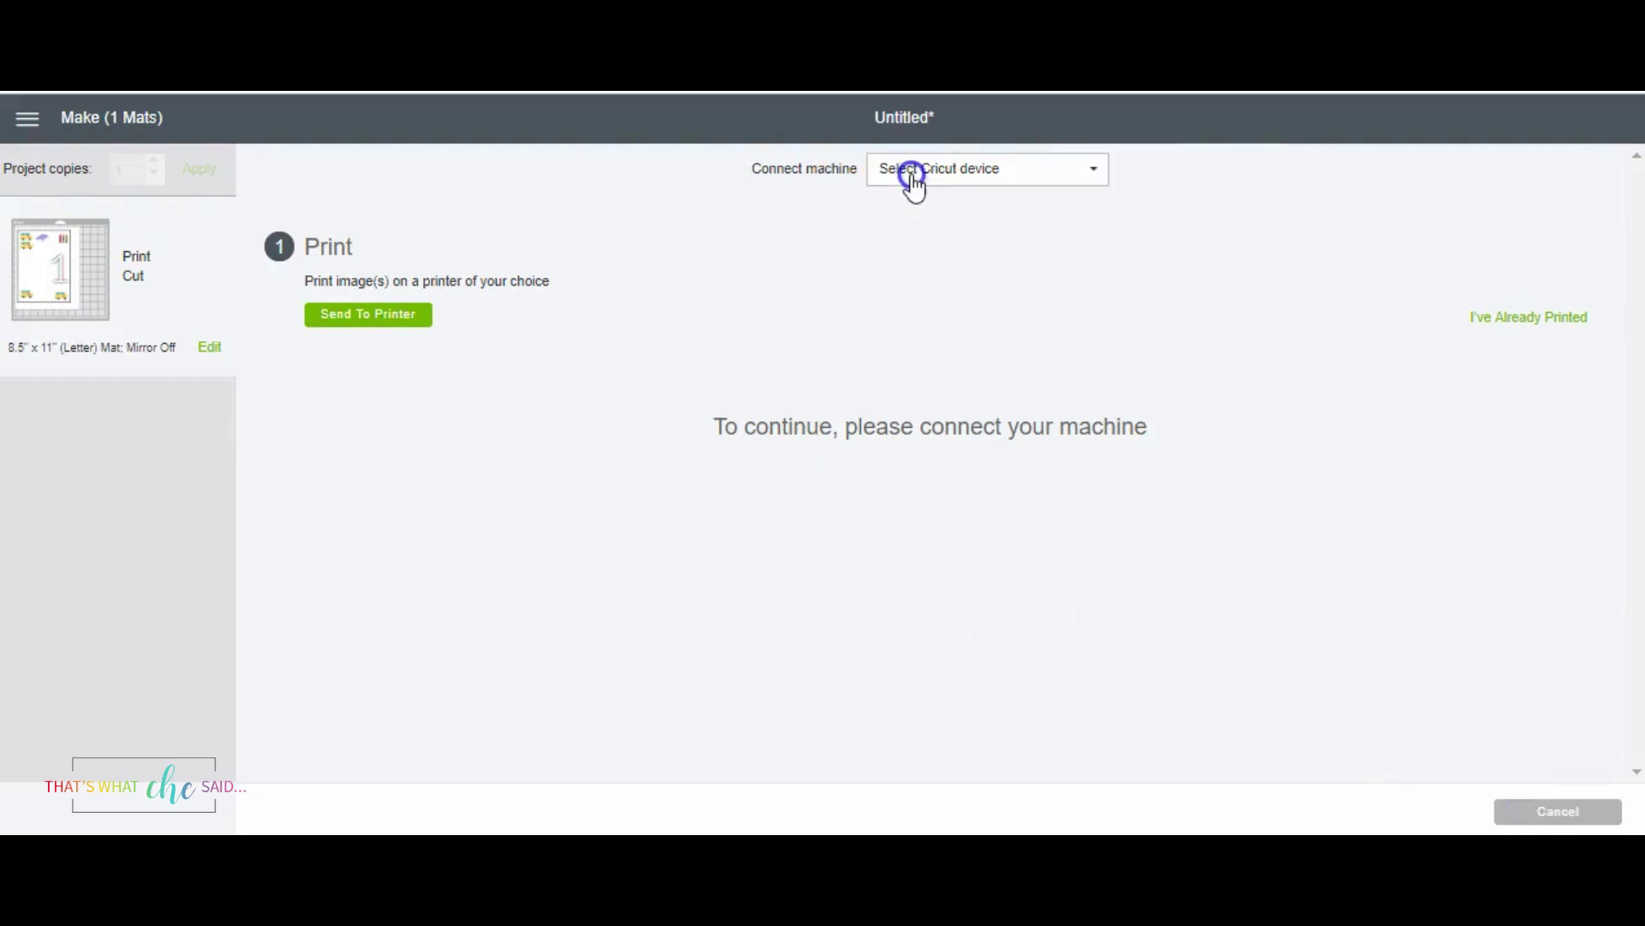
{"action": "left_click", "coordinate": [915, 200]}
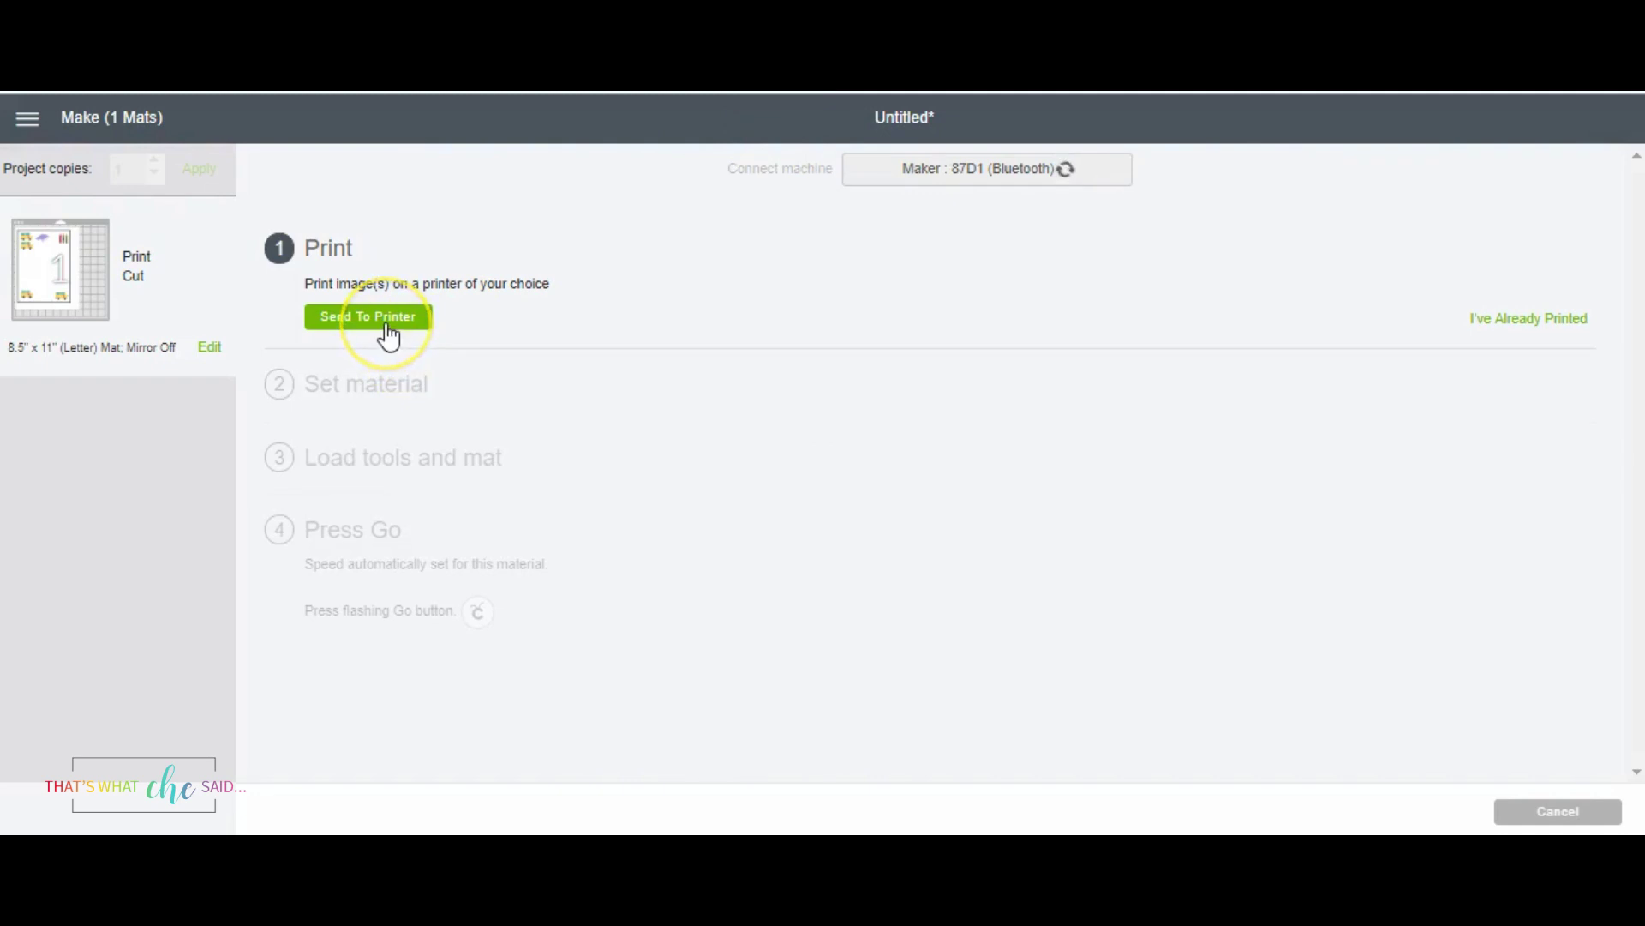
{"action": "left_click", "coordinate": [1571, 322]}
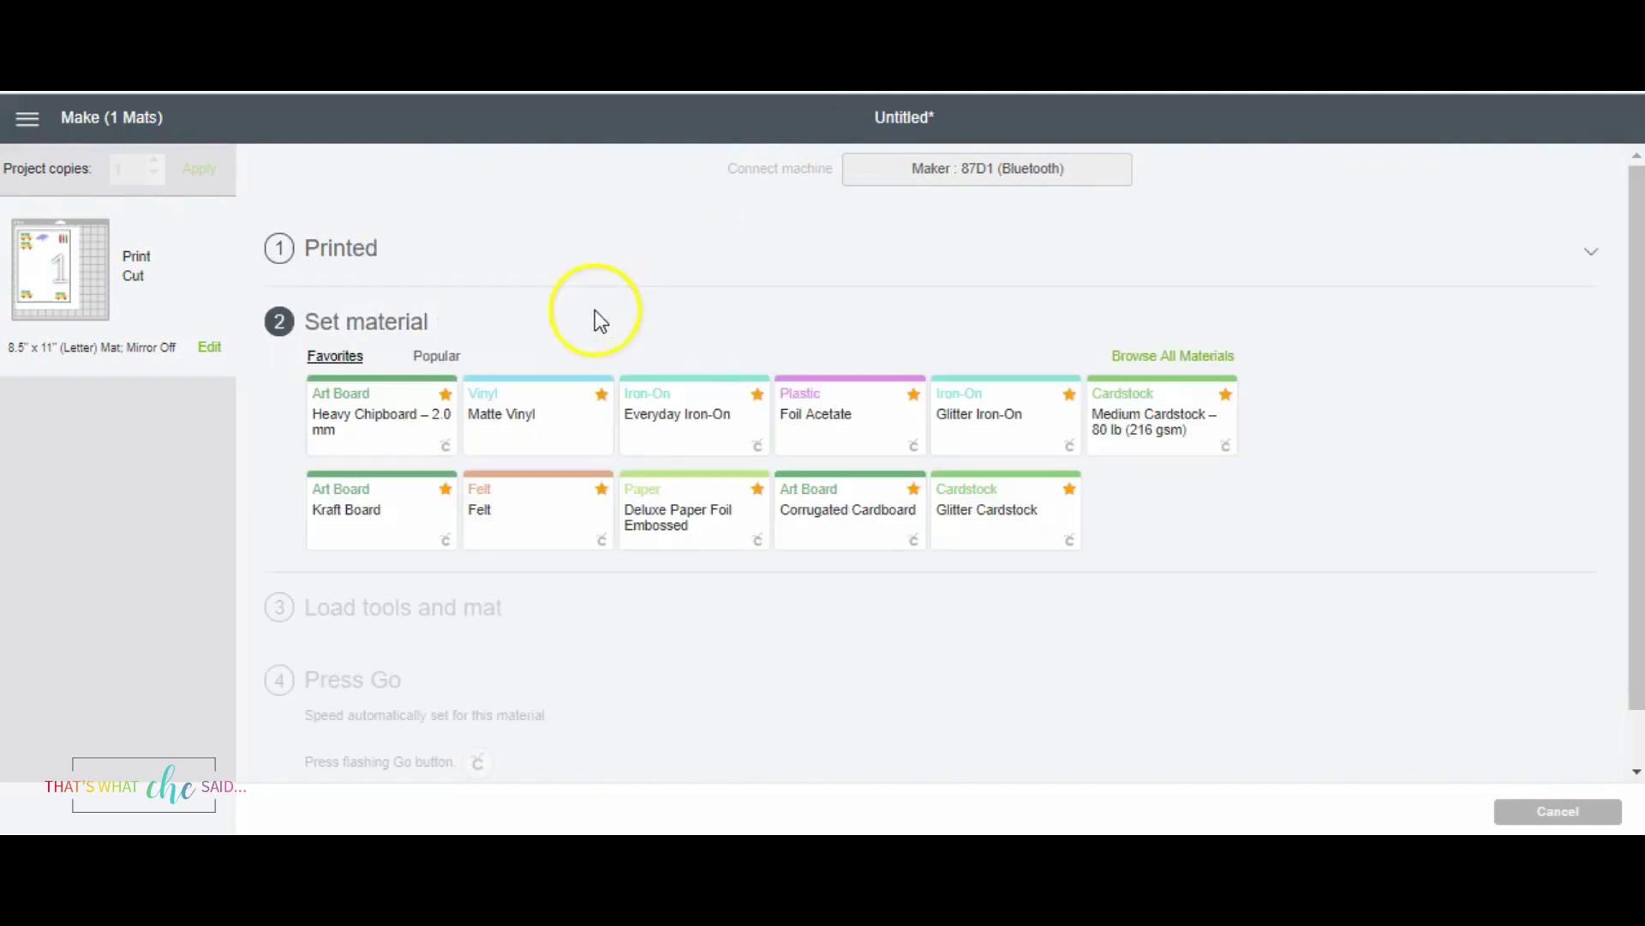
{"action": "left_click", "coordinate": [1179, 442]}
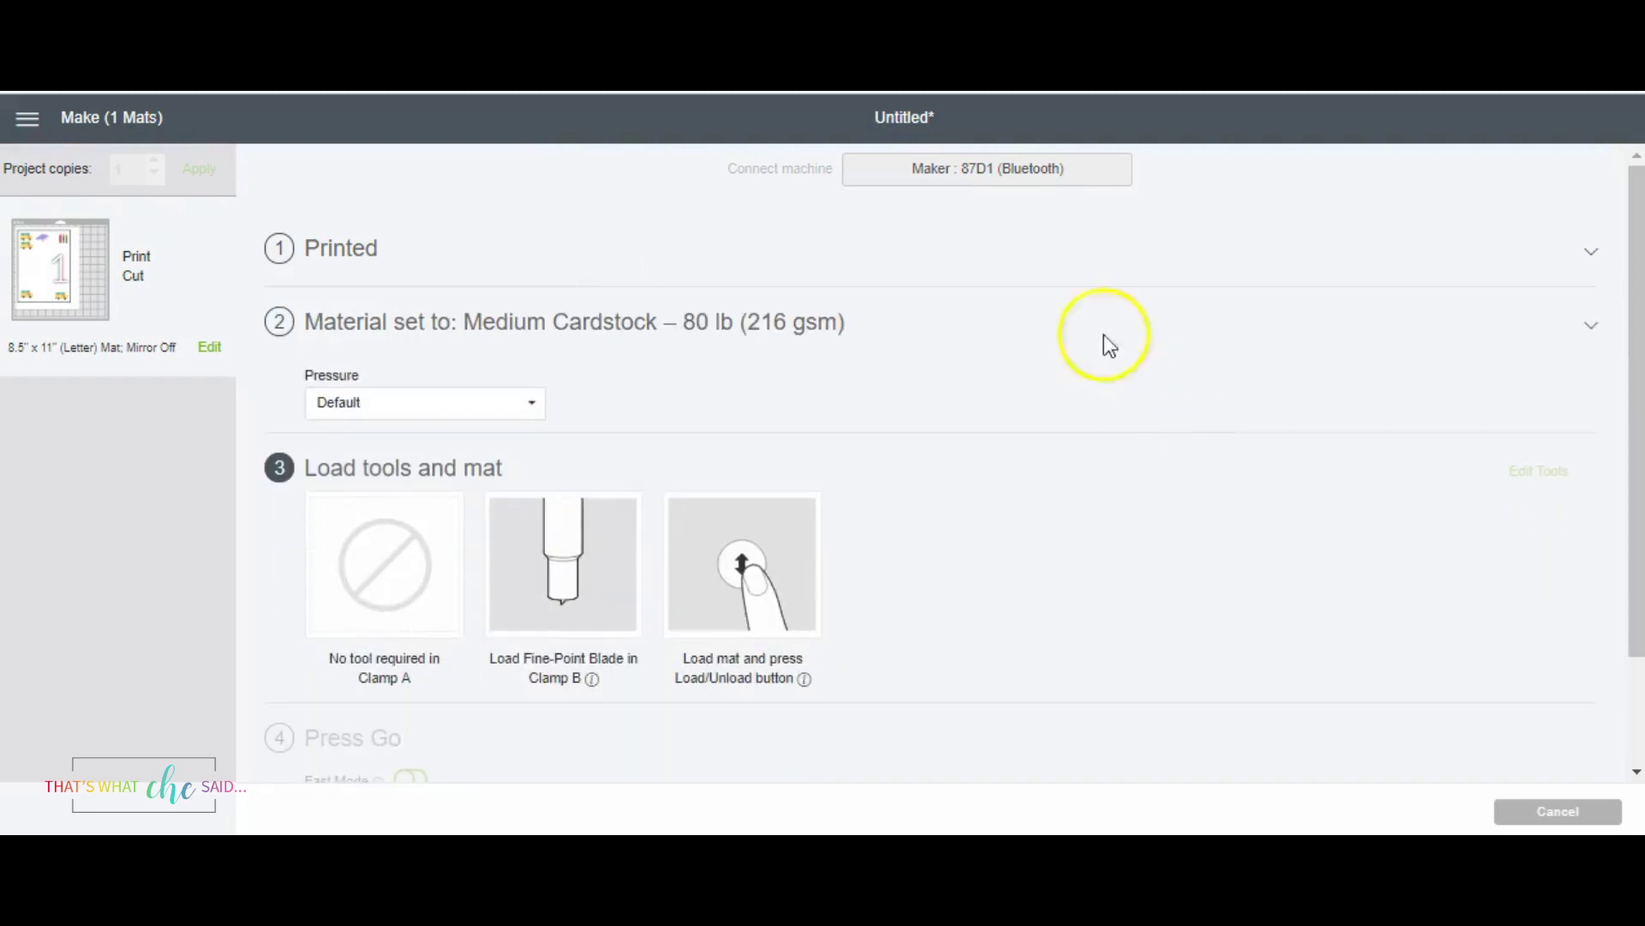